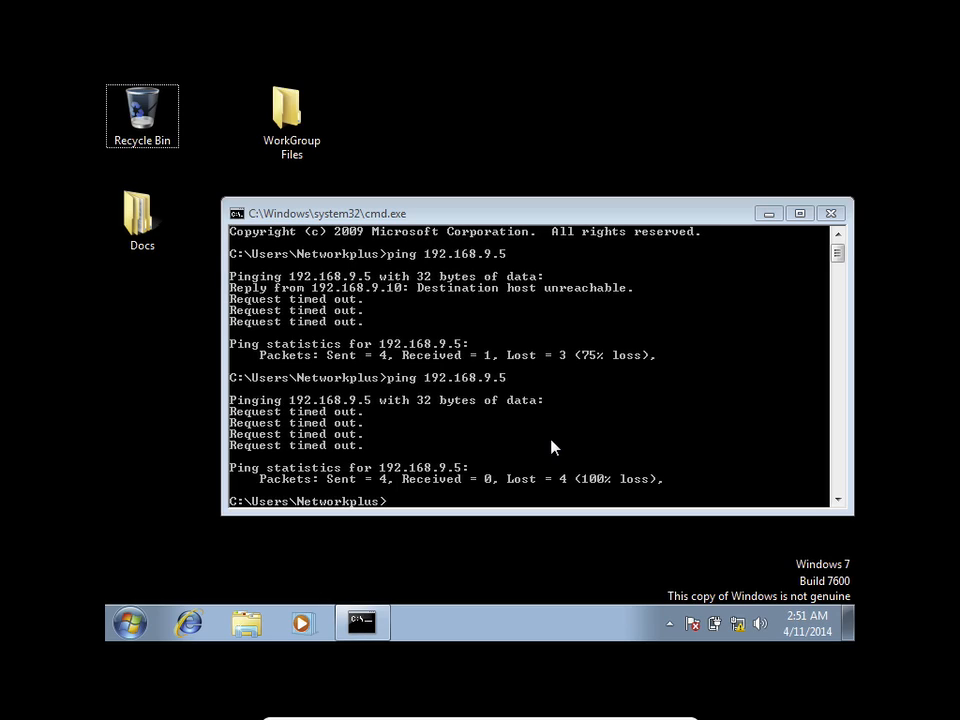
Step: Clear the console with cls and rerun ipconfig, showing IPv4 192.168.9.10 with no default gateway
left_click(428, 479)
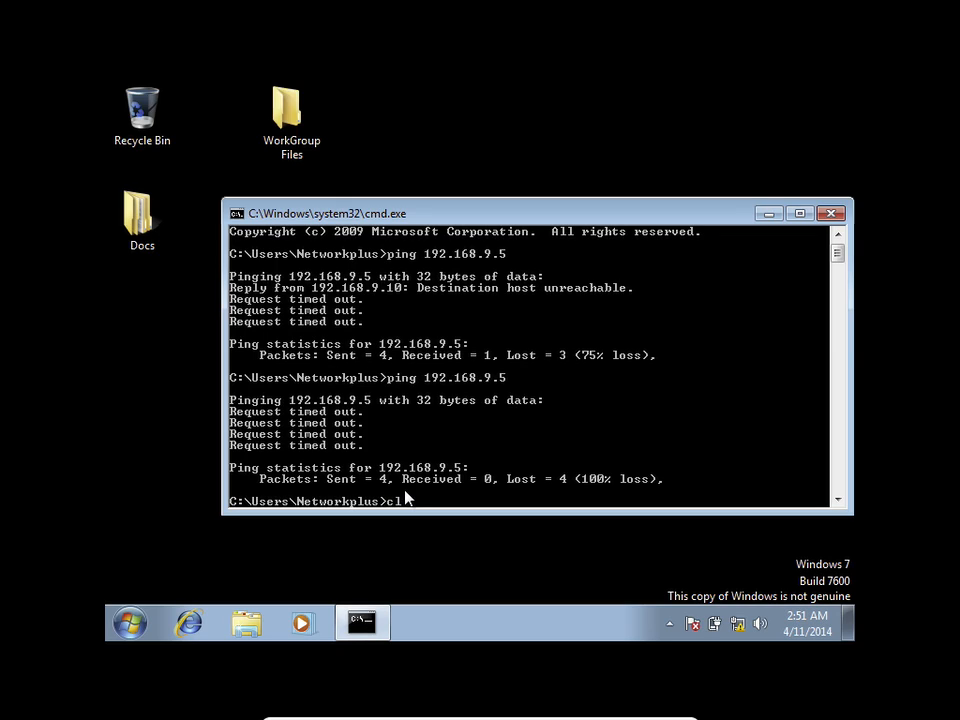
key("Return")
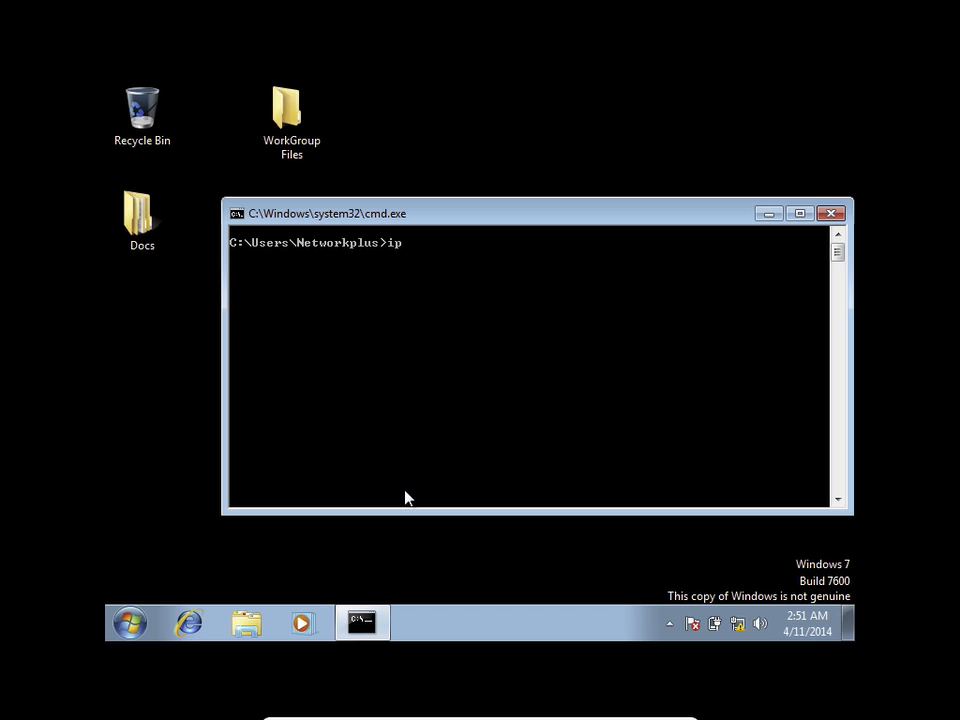
type("ipconfig")
key("Return")
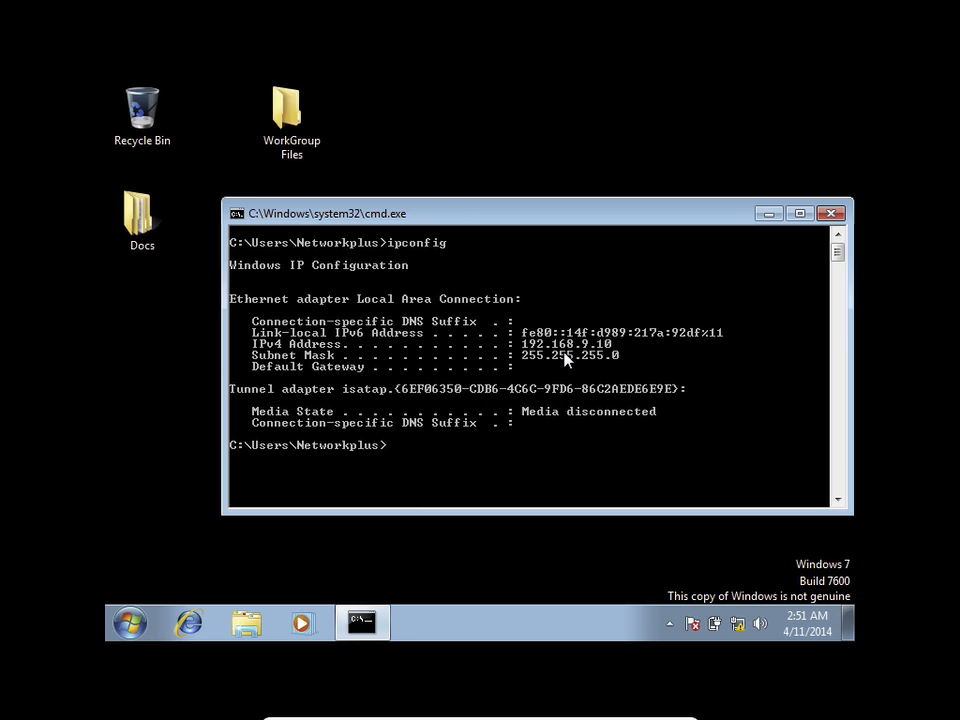
Step: Open the Local Area Connection properties via Network and Sharing Center
right_click(741, 627)
left_click(739, 606)
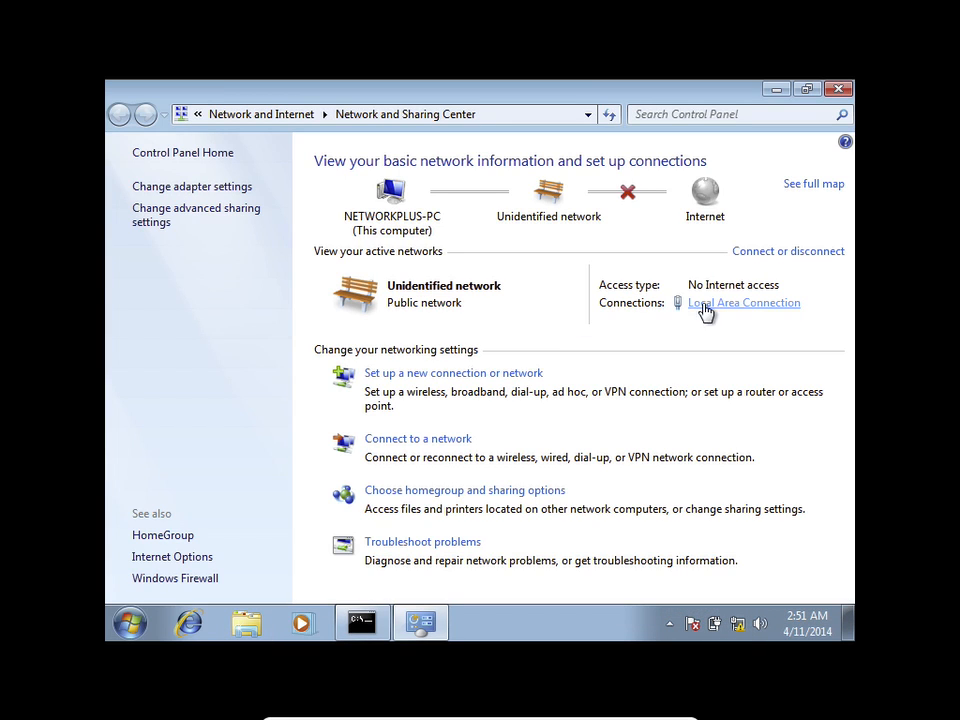
left_click(708, 302)
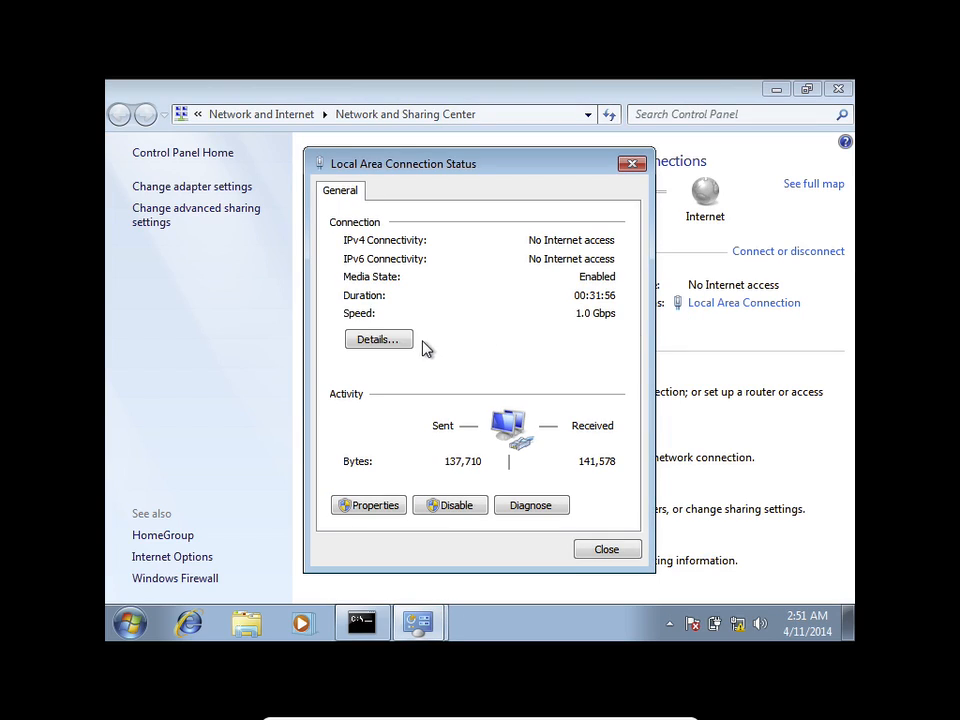
left_click(370, 506)
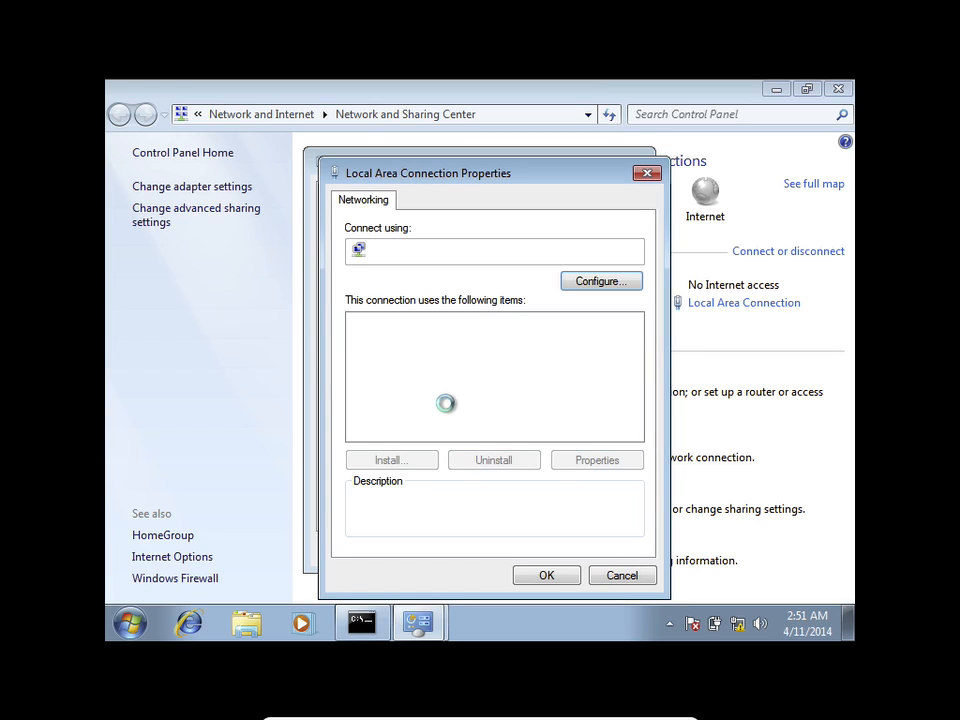
Step: Set TCP/IPv4 to obtain both the IP address and DNS server automatically
left_click(480, 386)
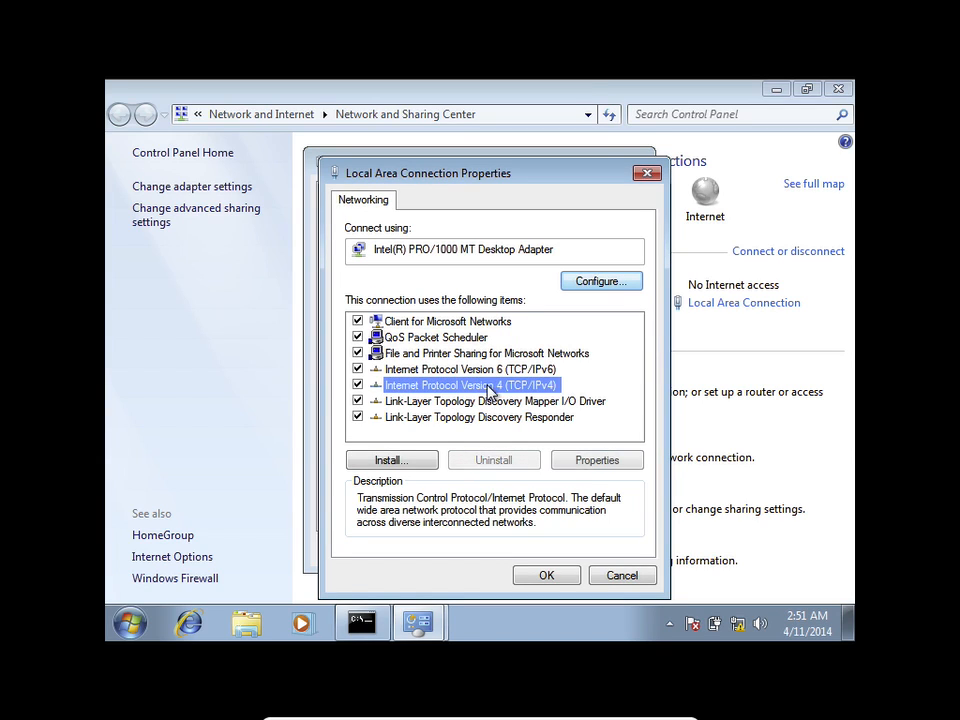
left_click(570, 459)
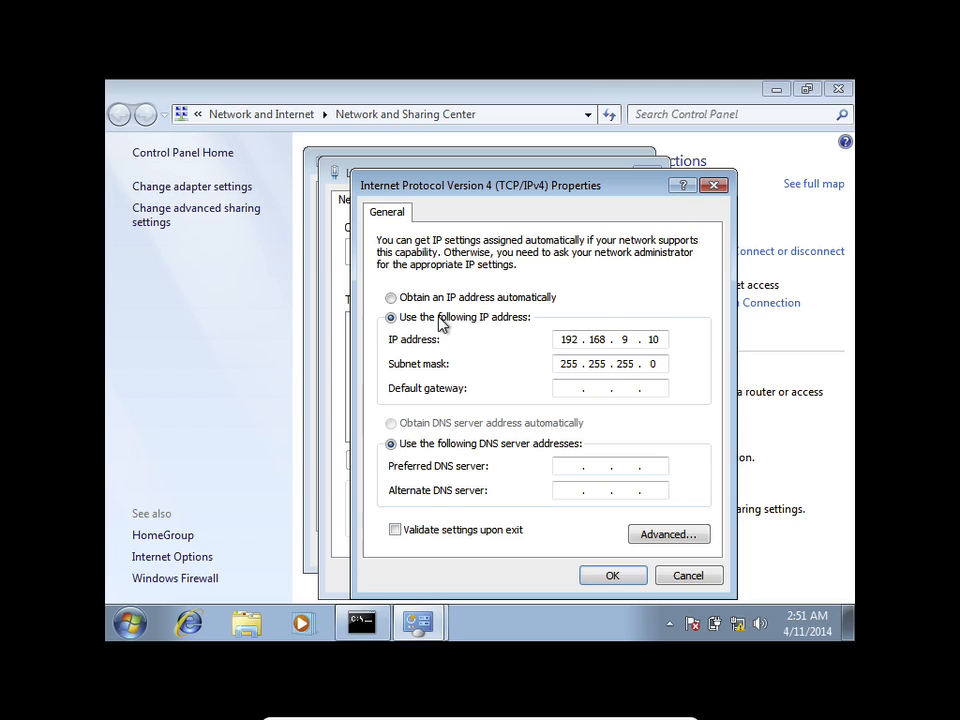
left_click(436, 300)
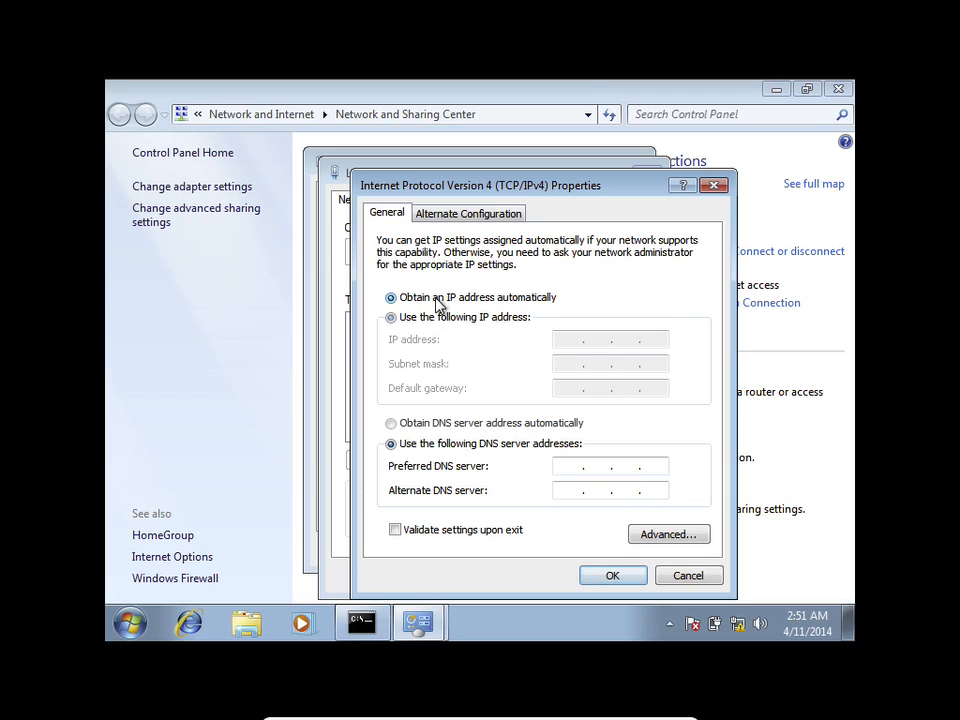
left_click(406, 423)
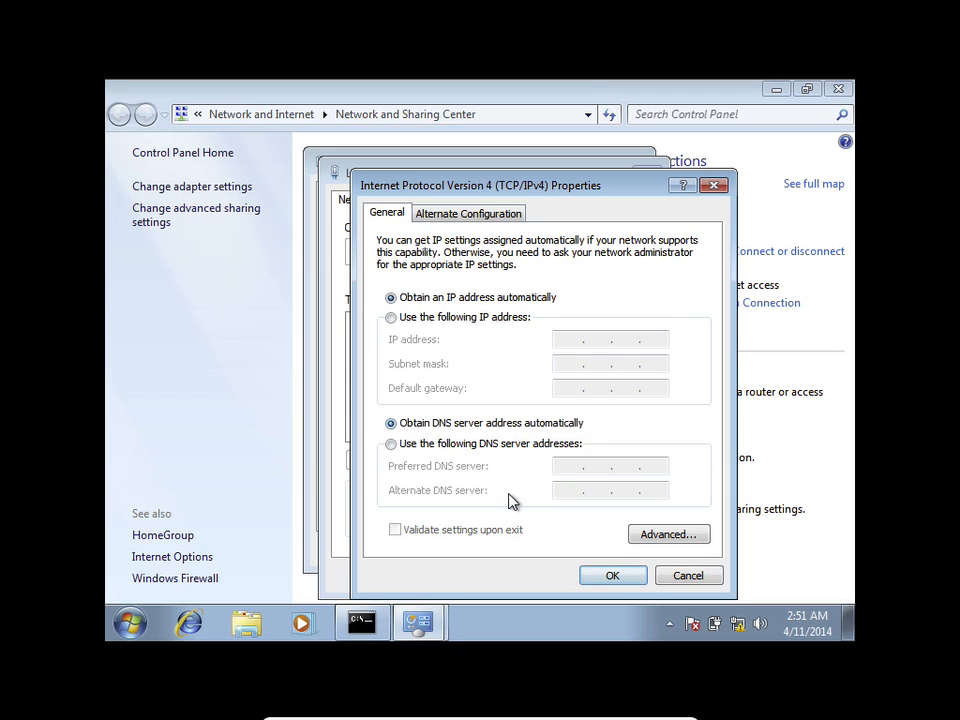
left_click(592, 574)
left_click(566, 577)
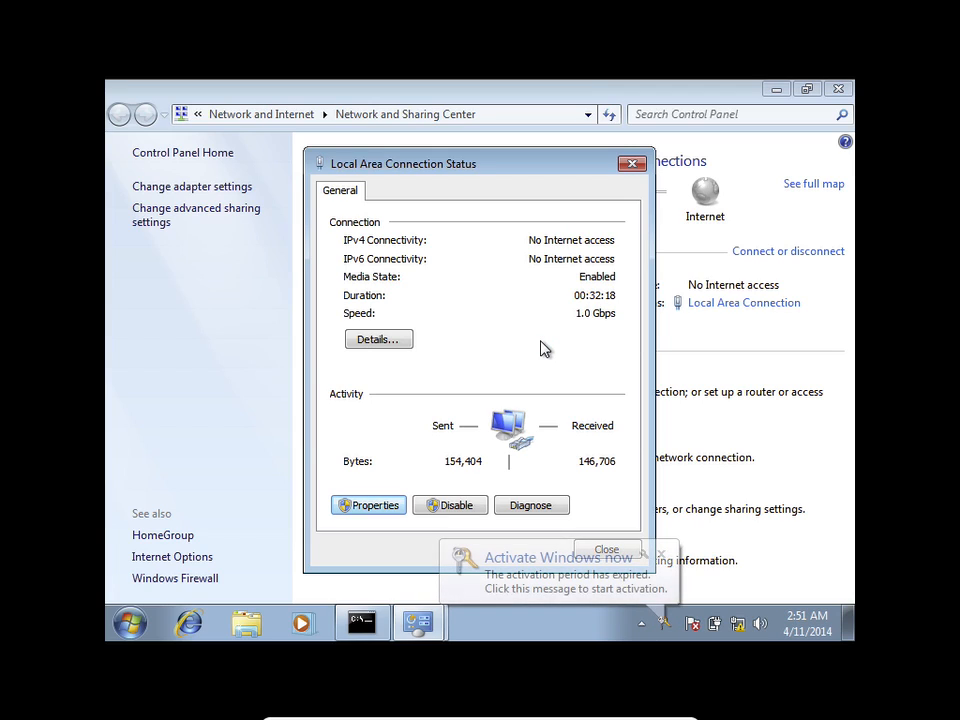
Step: Dismiss the activation notice and change the network location from Public to Work
left_click(659, 551)
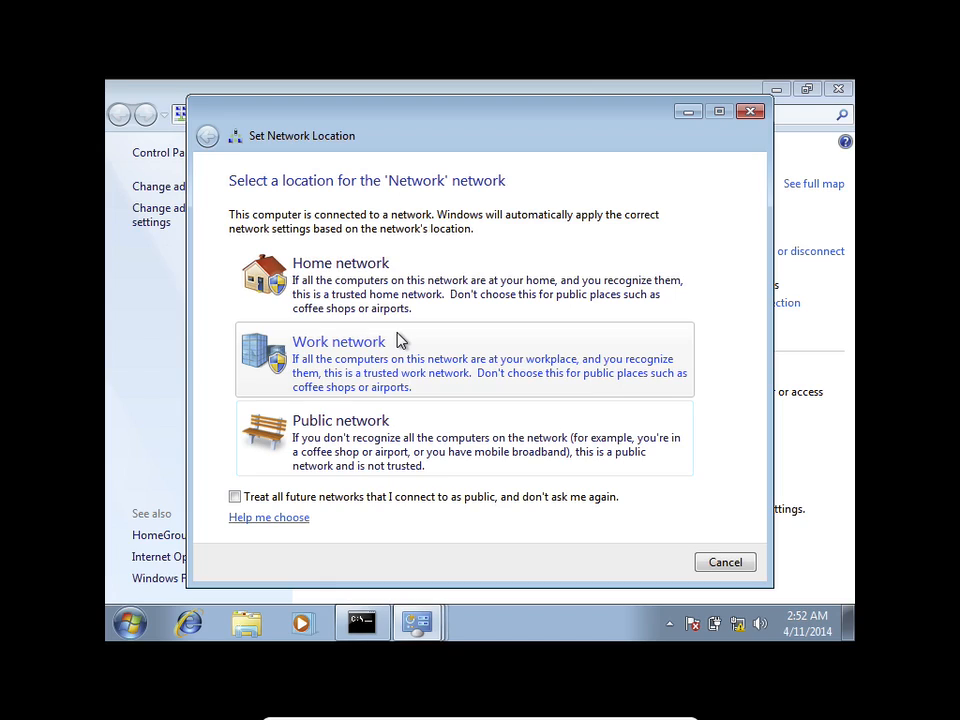
left_click(331, 350)
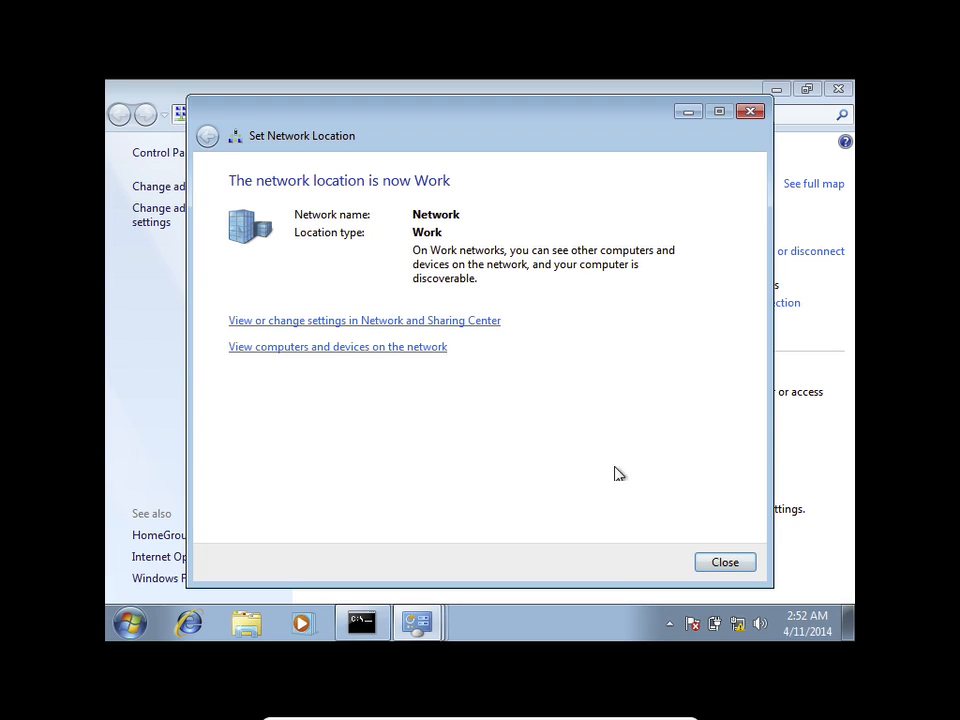
left_click(708, 562)
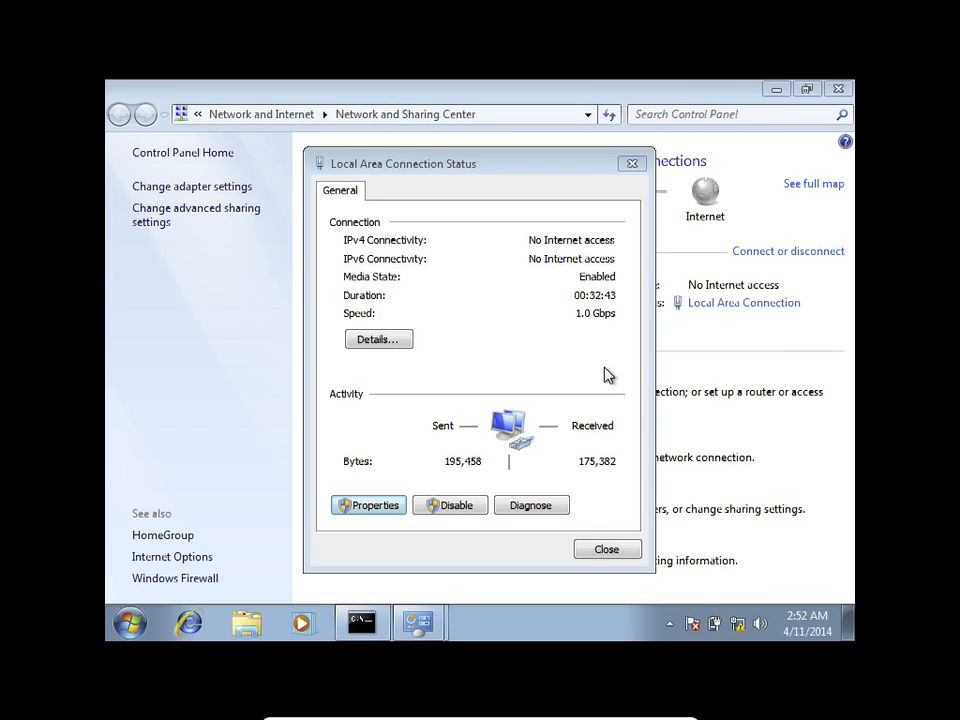
Step: Check the connection details for DHCP address 192.168.0.105, then close all network windows
left_click(388, 340)
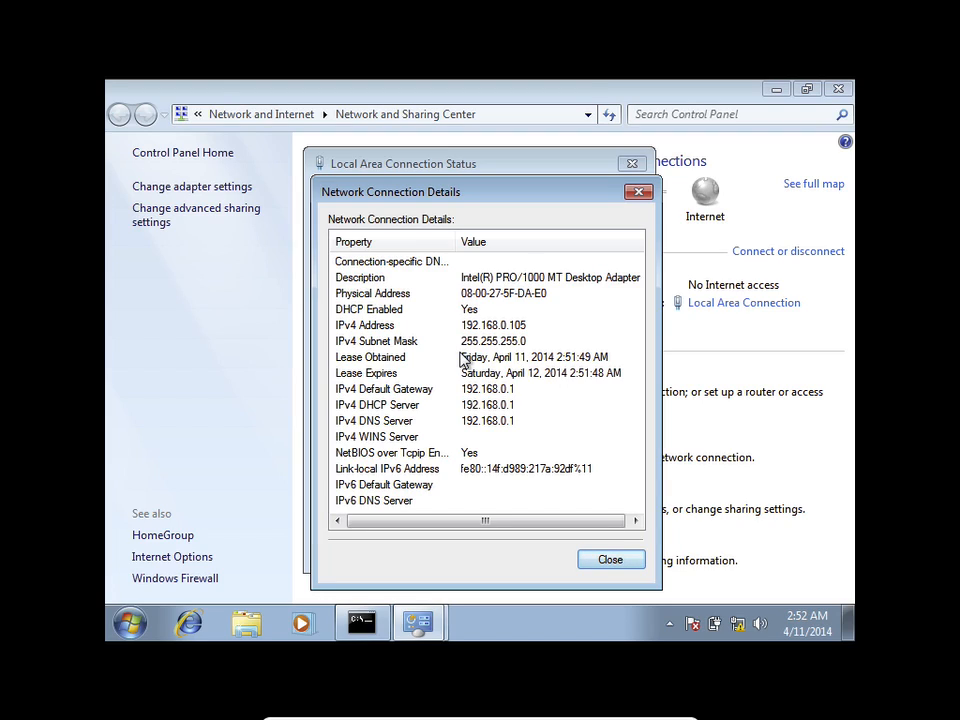
left_click(601, 563)
left_click(598, 552)
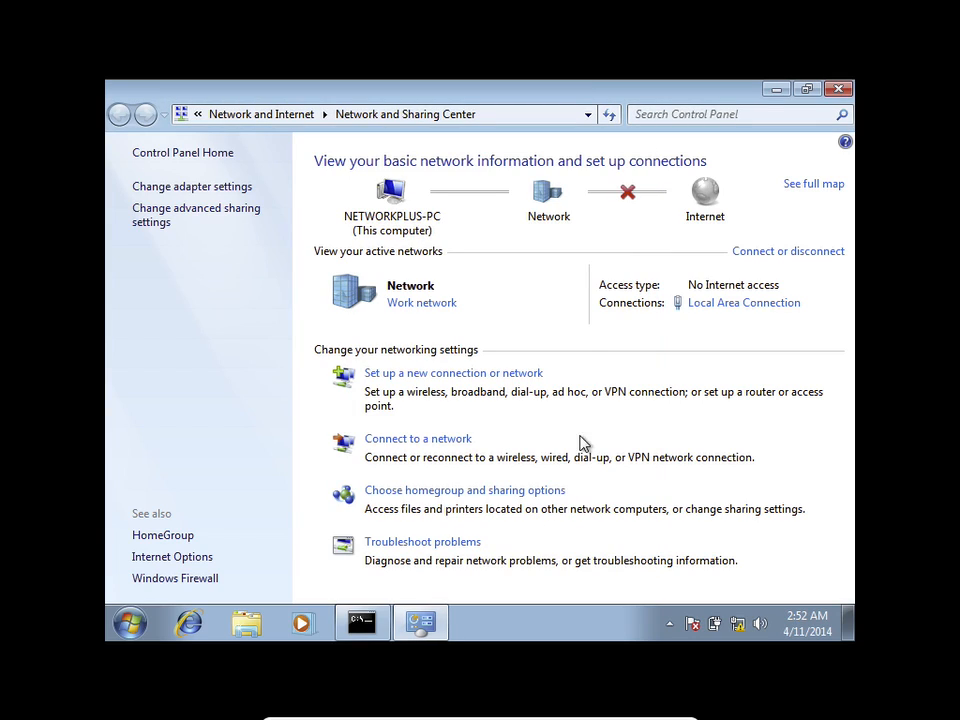
left_click(838, 89)
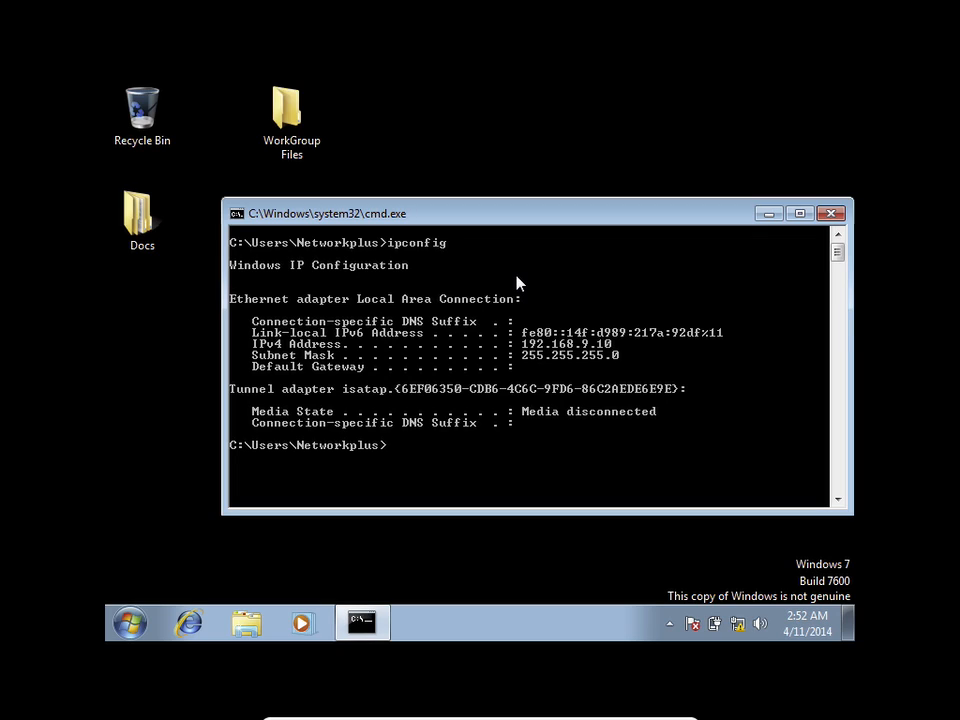
Step: Launch Internet Explorer from the taskbar
left_click(189, 624)
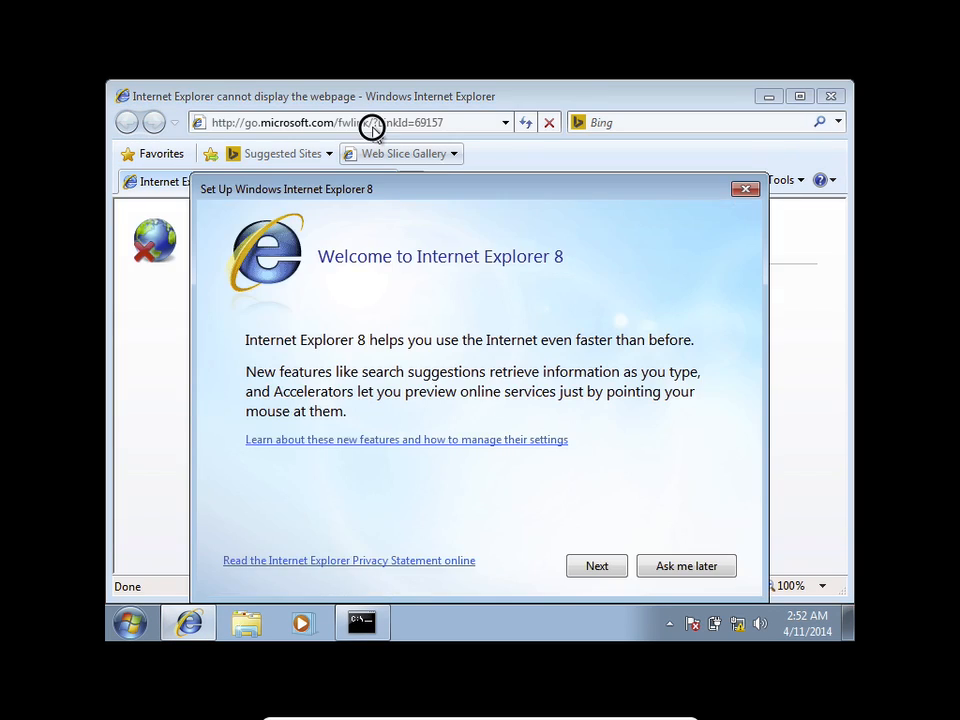
Step: Postpone the IE8 setup and browse to the router at 192.168.0.1
left_click(684, 564)
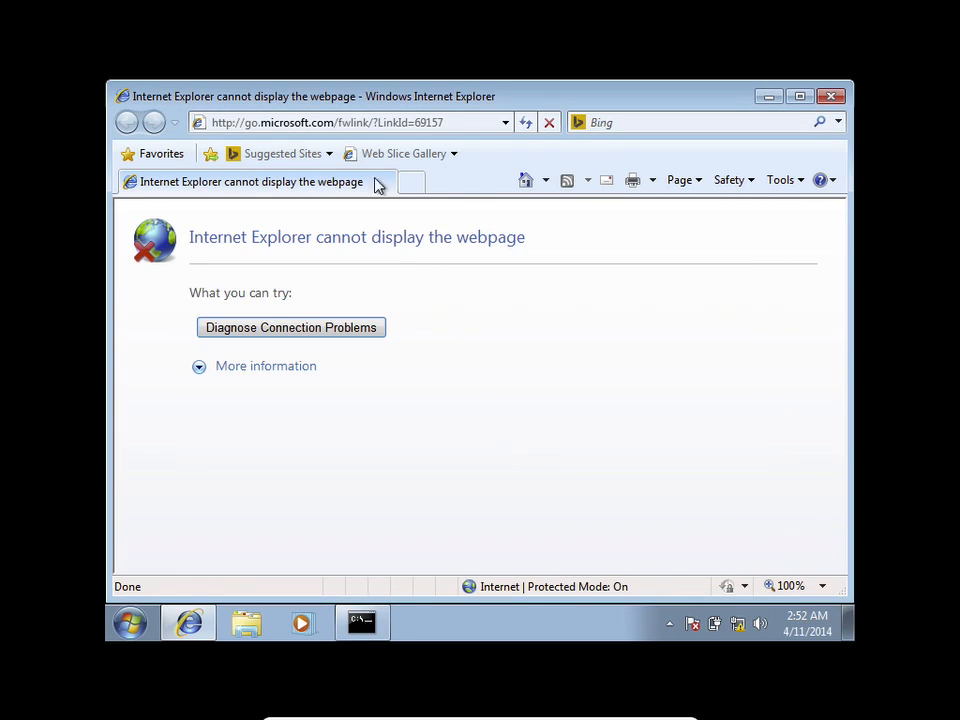
left_click(364, 122)
type("1")
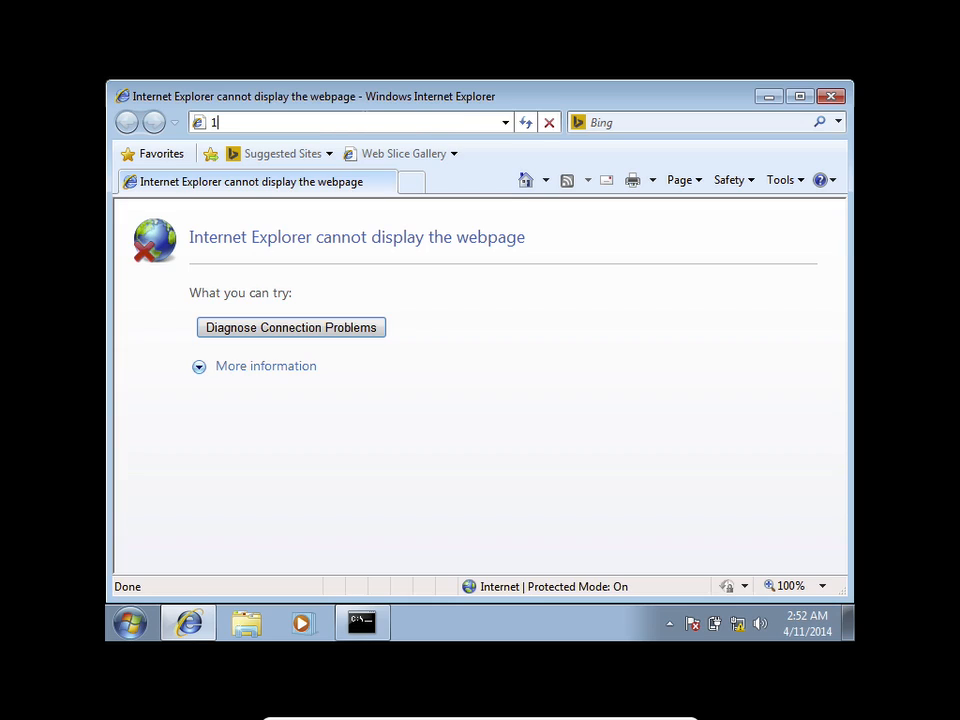
type("92.1")
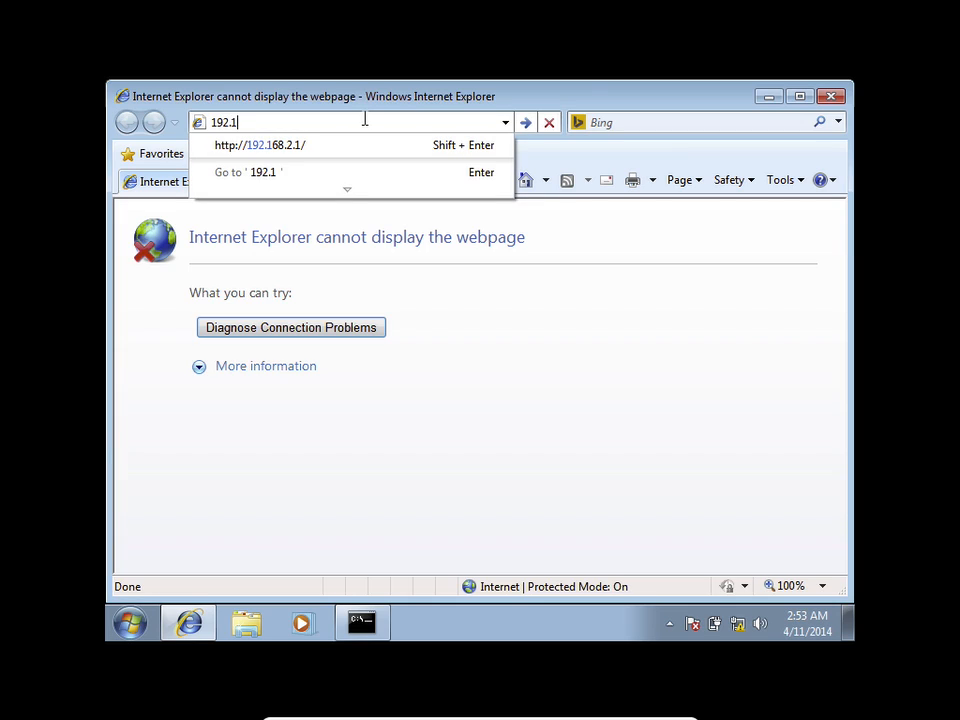
type("68.0.")
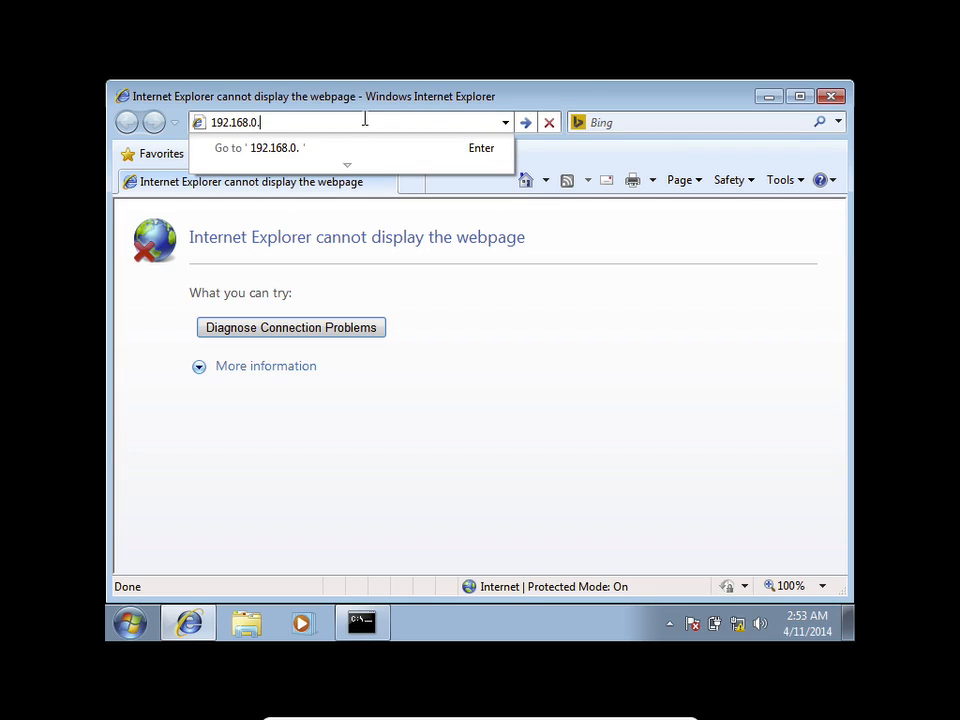
type("1")
key("Return")
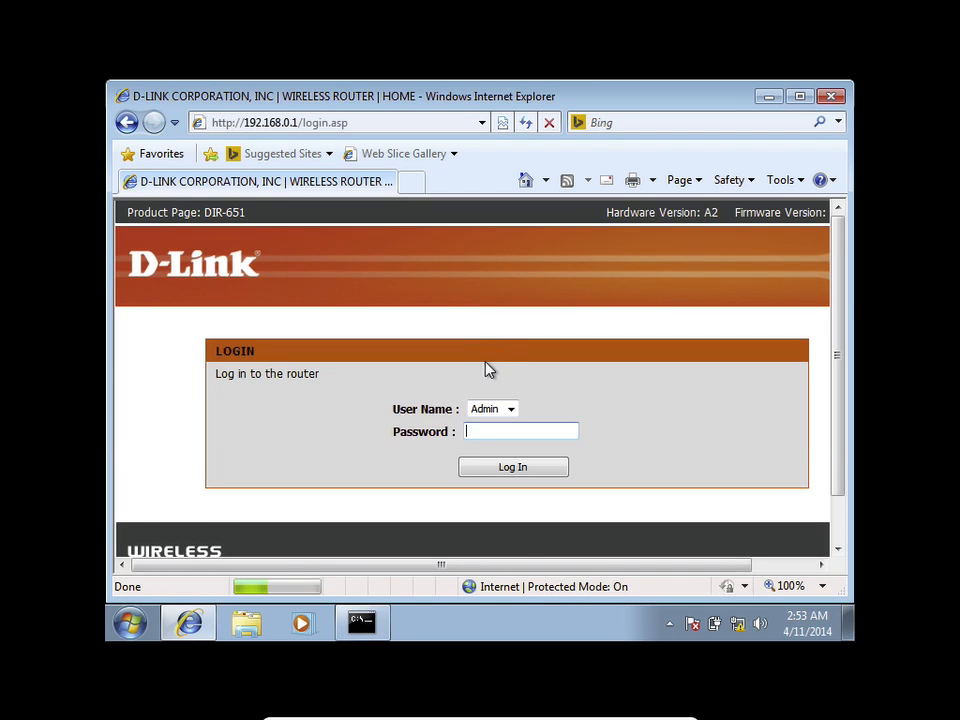
Step: Maximize the browser, dismiss the SmartScreen warning, and log in as admin with an empty password
left_click(800, 97)
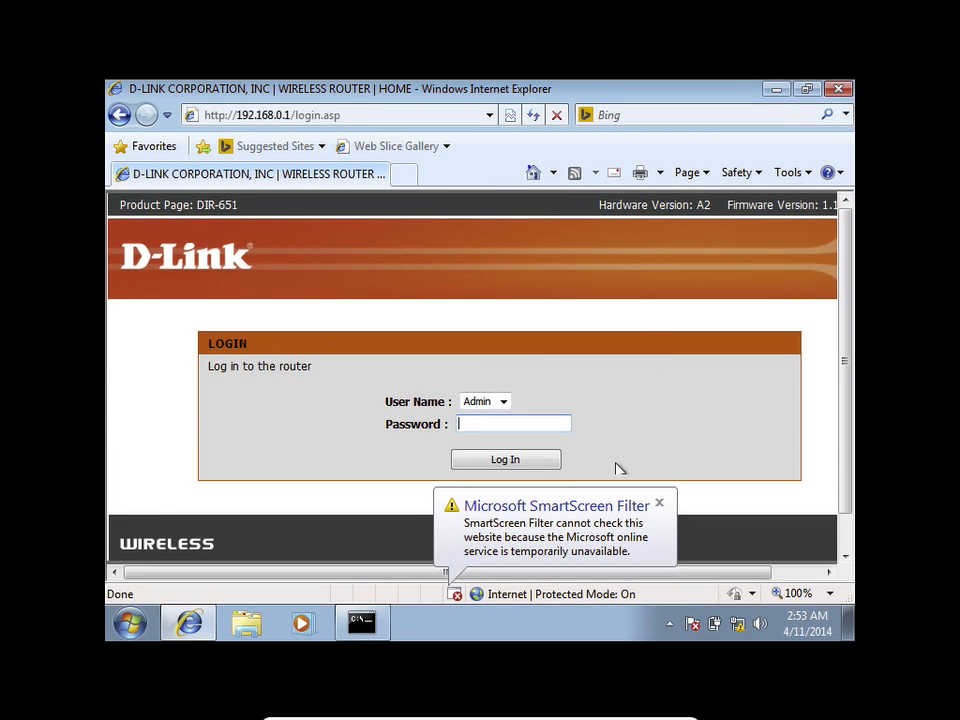
left_click(659, 503)
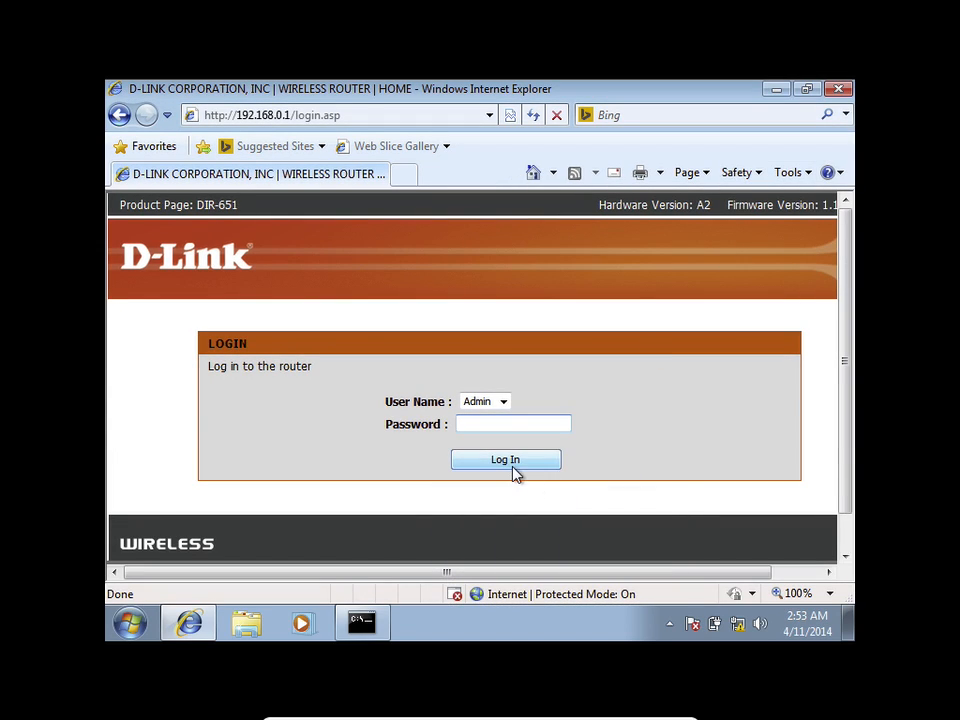
left_click(499, 425)
left_click(488, 467)
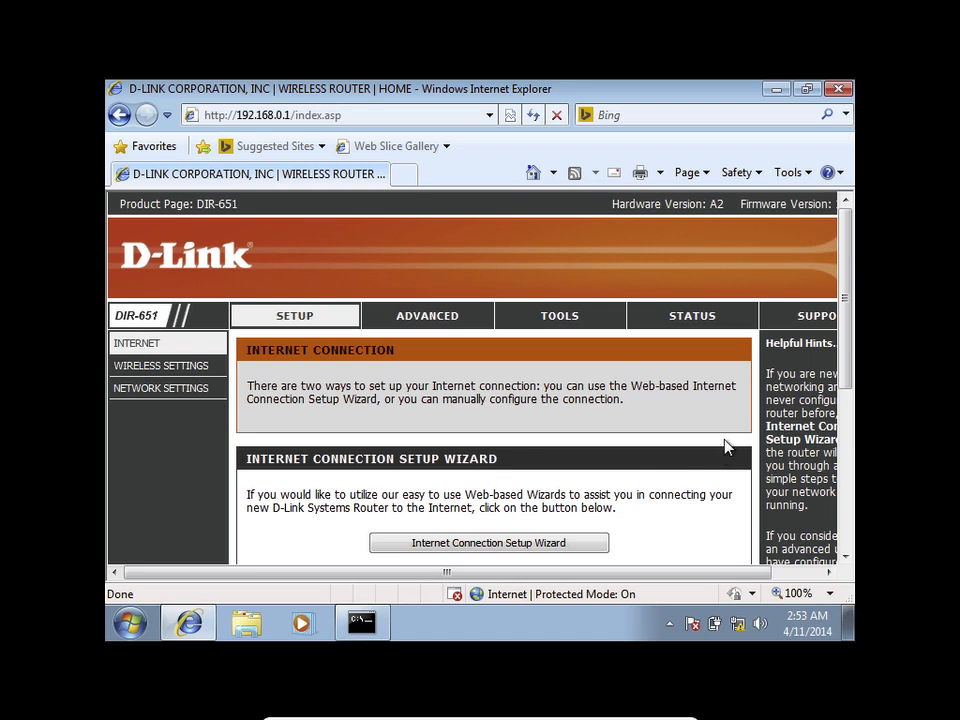
Step: Review the Setup page's Internet Connection section, then go to the ADVANCED section
left_click_drag(841, 299, 860, 314)
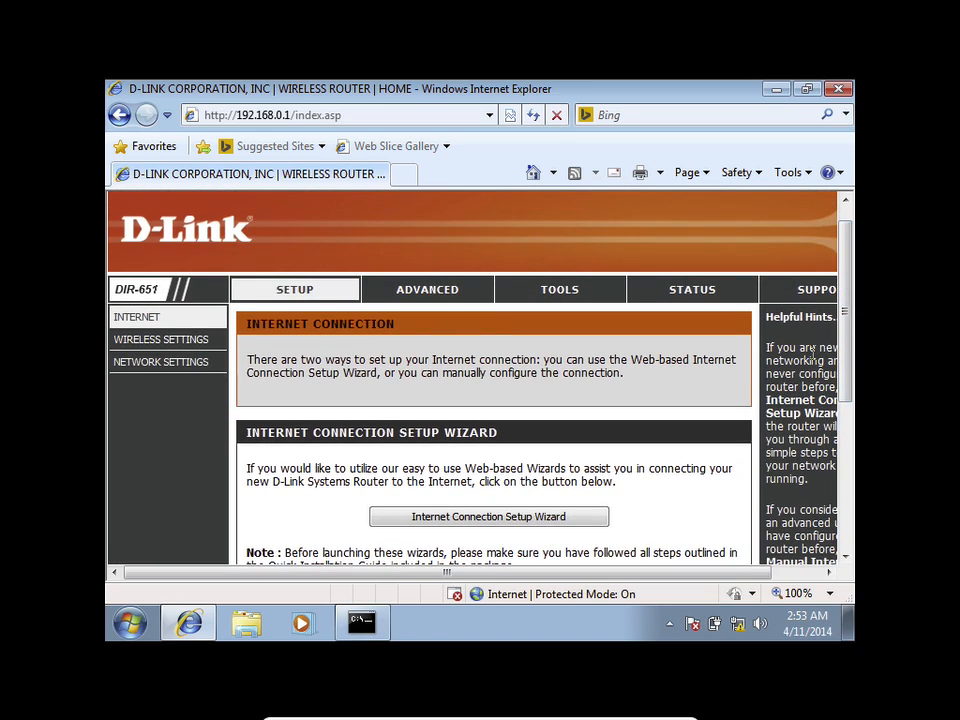
left_click_drag(636, 574, 684, 574)
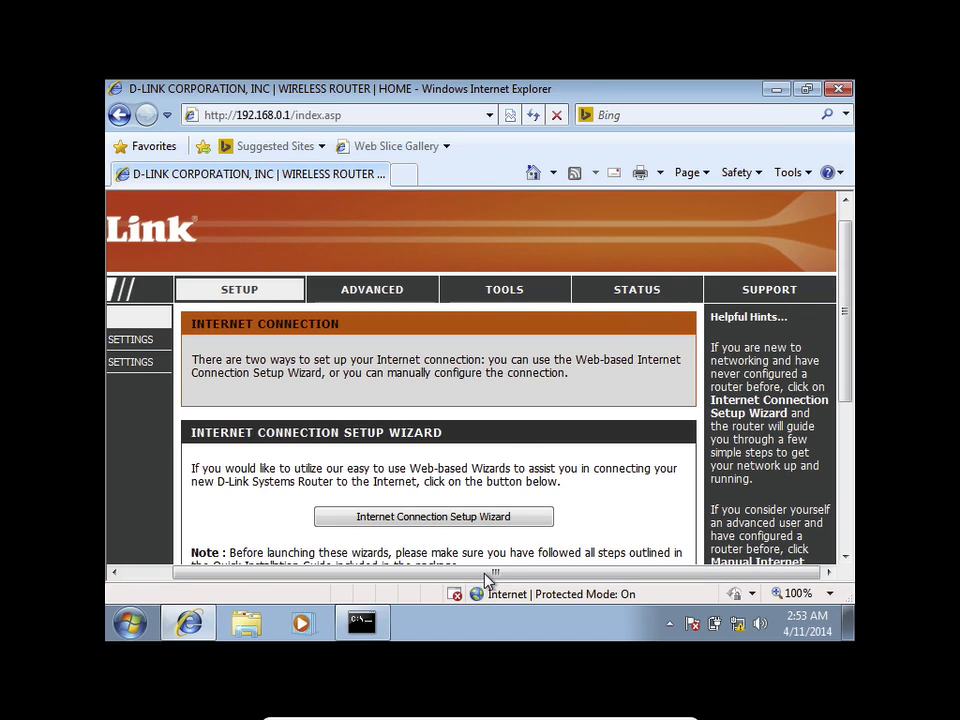
left_click_drag(488, 575, 415, 575)
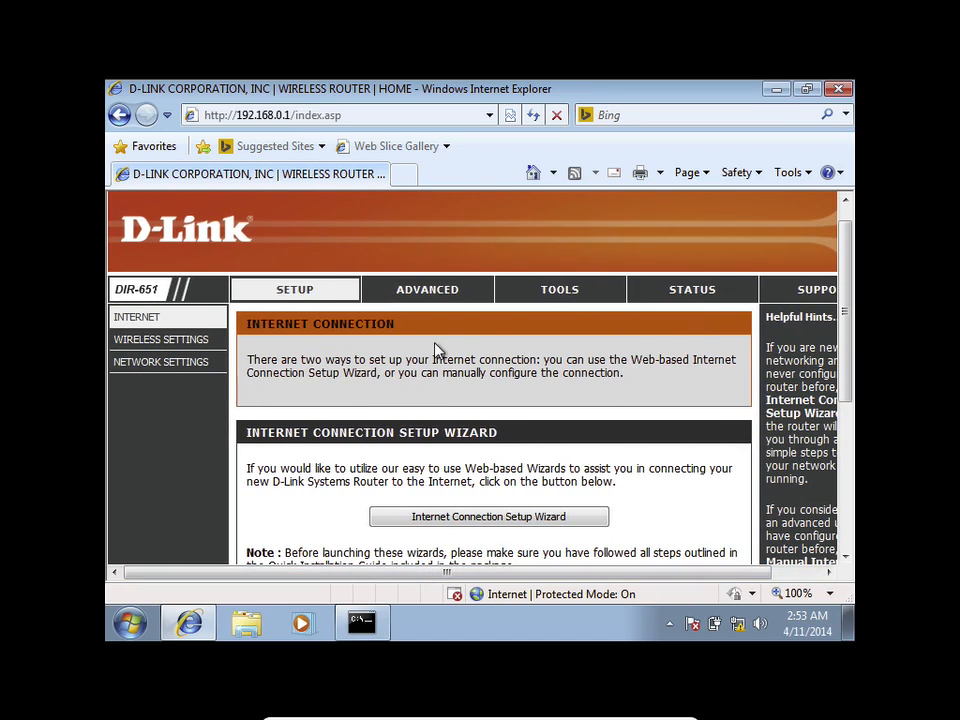
left_click(444, 292)
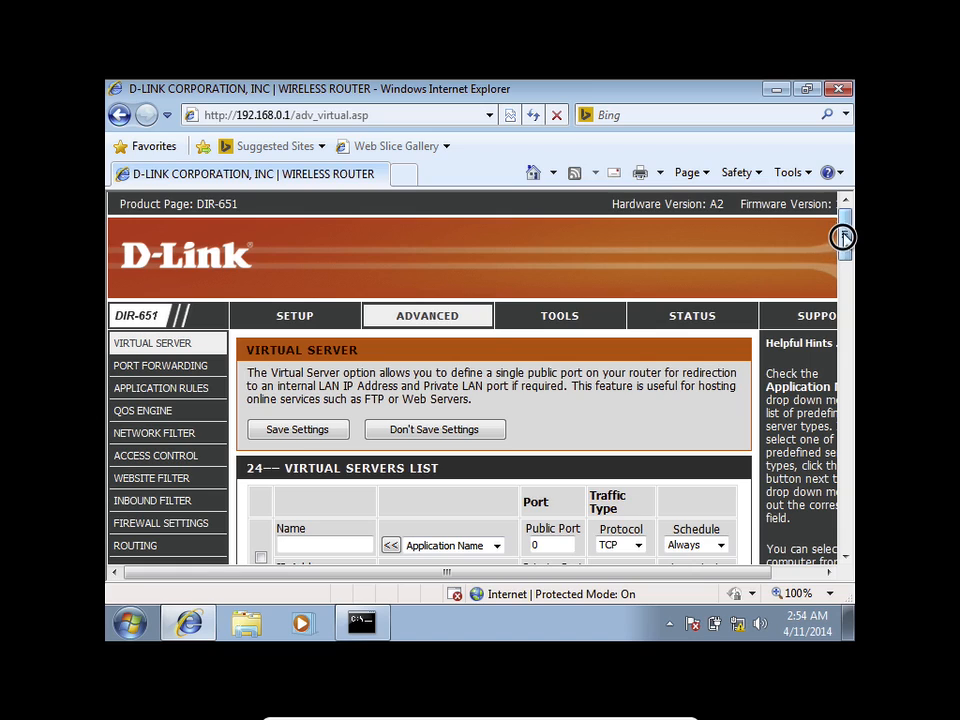
Step: Scroll through the Virtual Server list, then move to the TOOLS section
left_click_drag(842, 238, 845, 254)
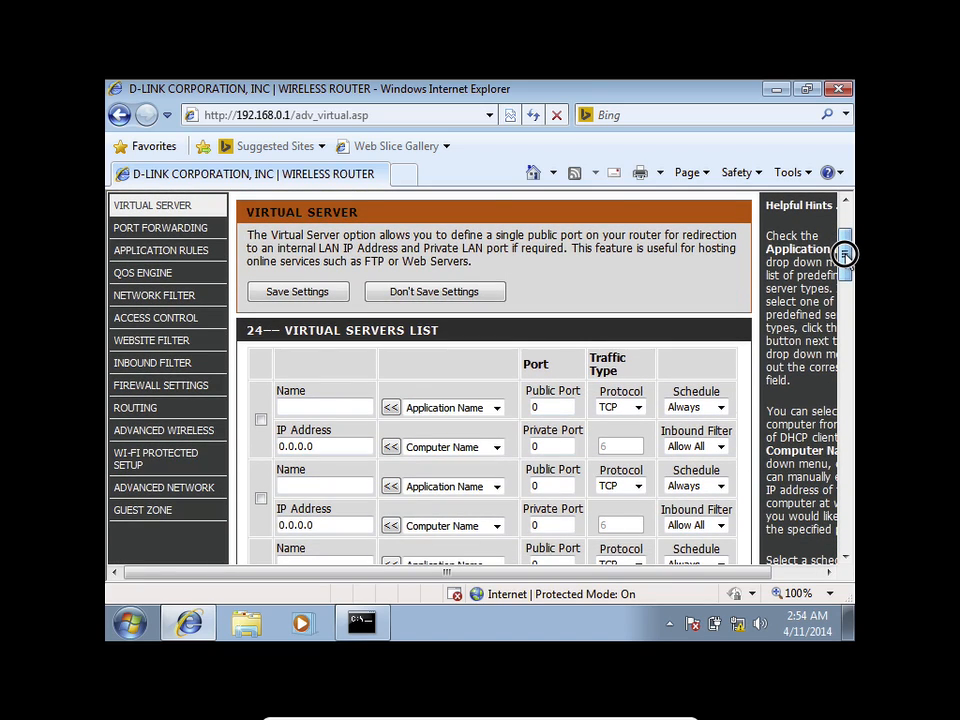
left_click_drag(845, 254, 844, 240)
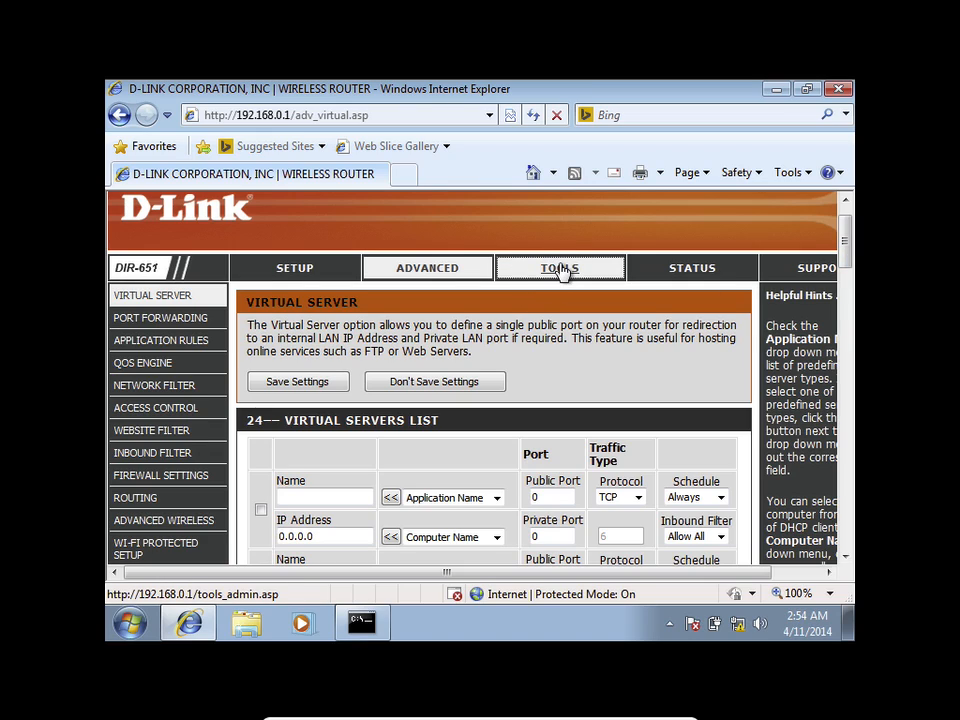
left_click(559, 269)
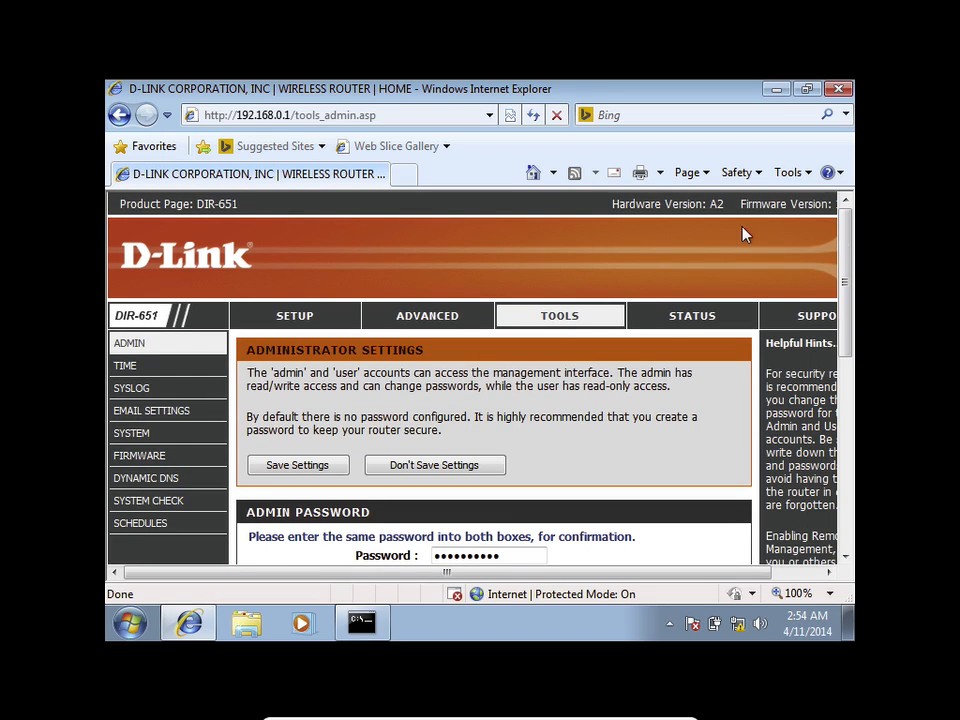
Step: Replace the admin password, entering the new password in both Password and Verify Password fields
left_click(846, 222)
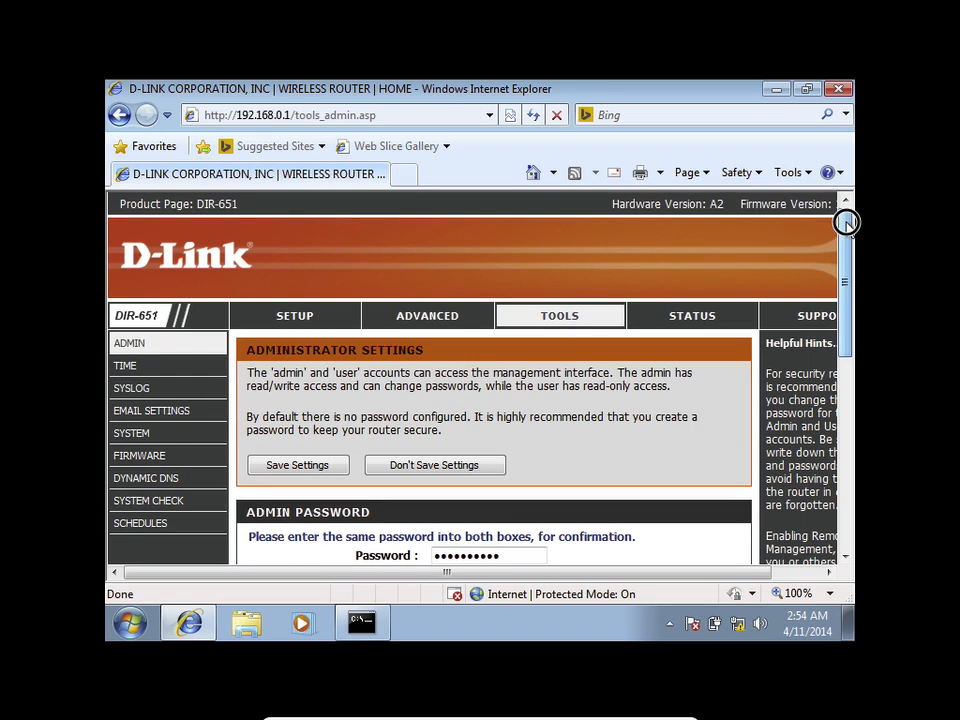
left_click_drag(846, 222, 859, 336)
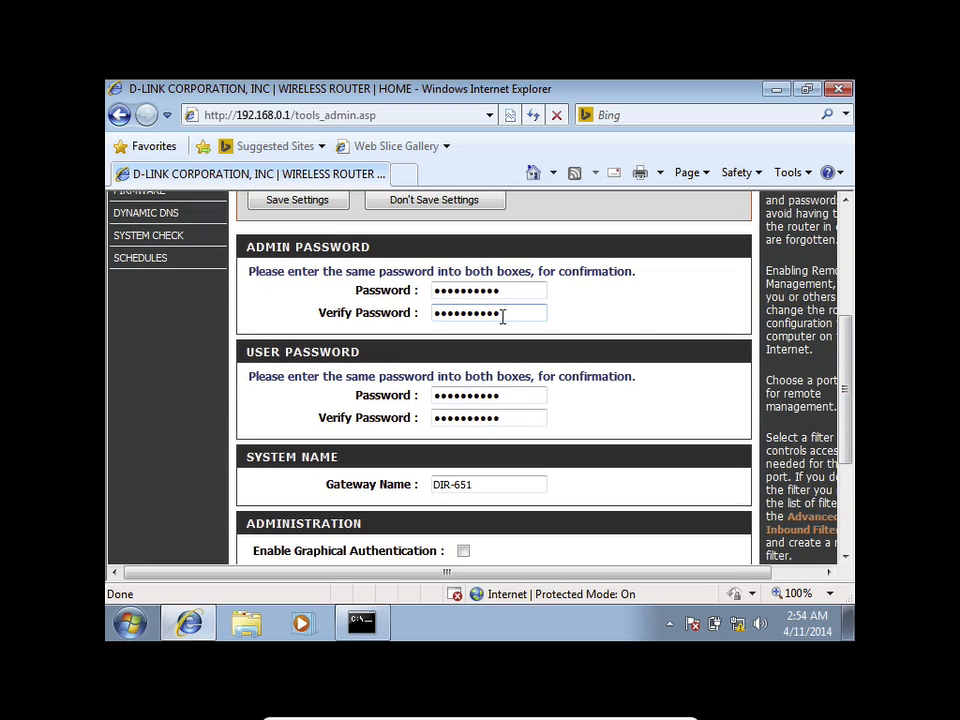
double_click(439, 289)
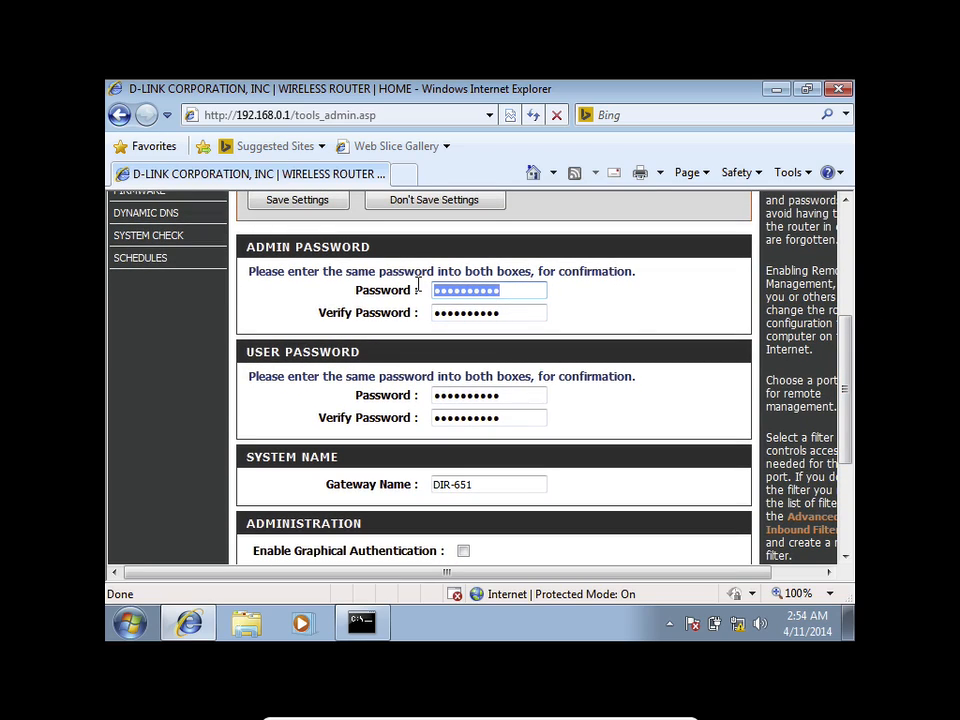
type("******")
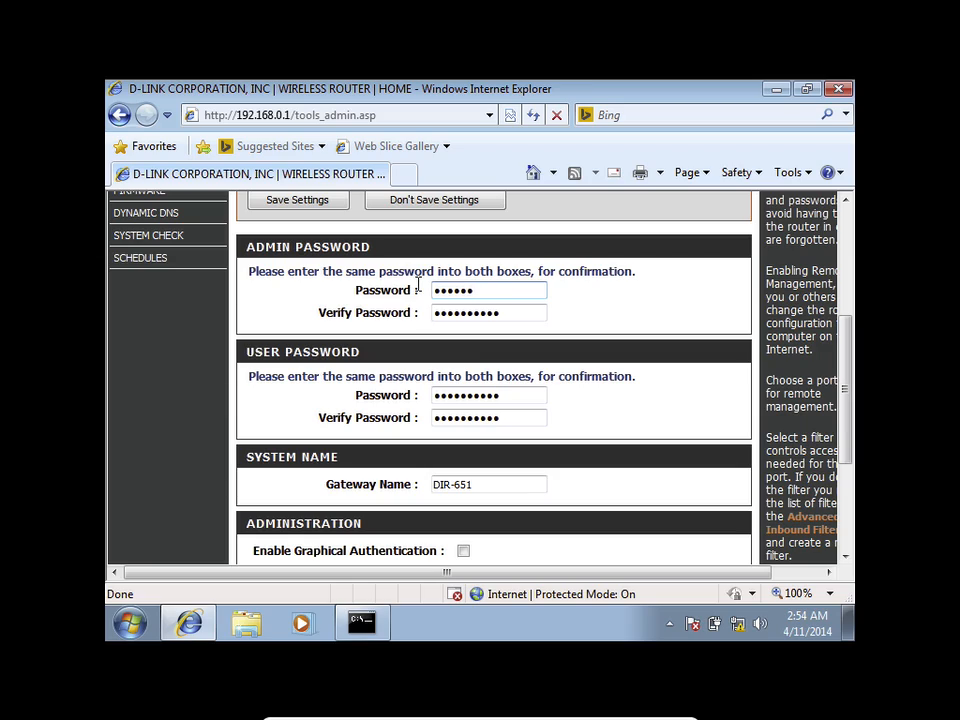
type("****")
key("Tab")
type("********")
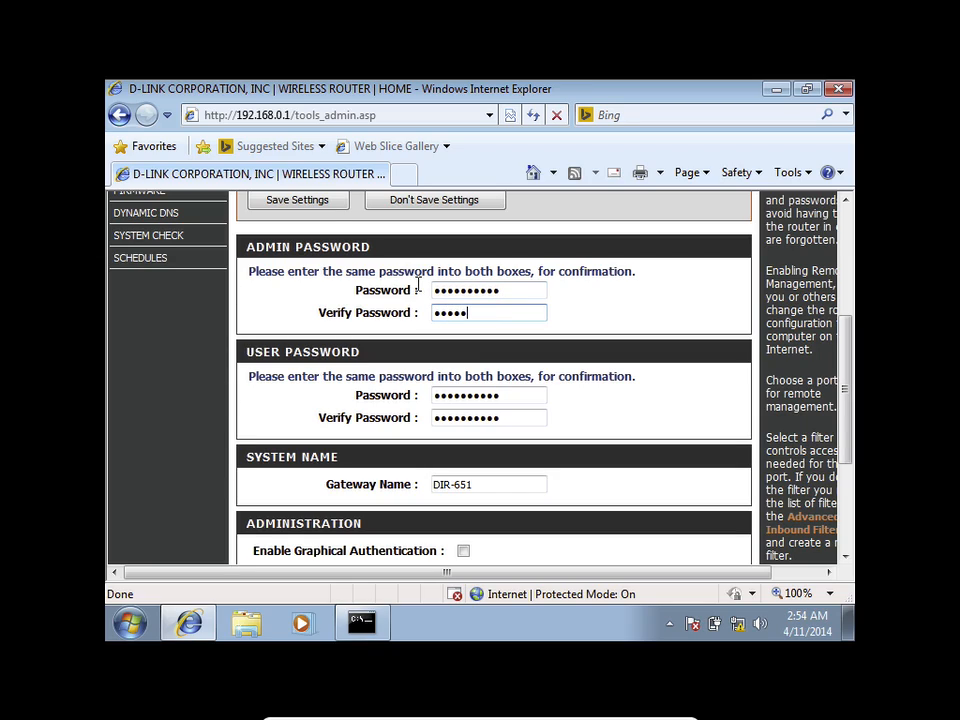
type("**")
scroll(617, 407, "down", 1)
scroll(617, 407, "down", 1)
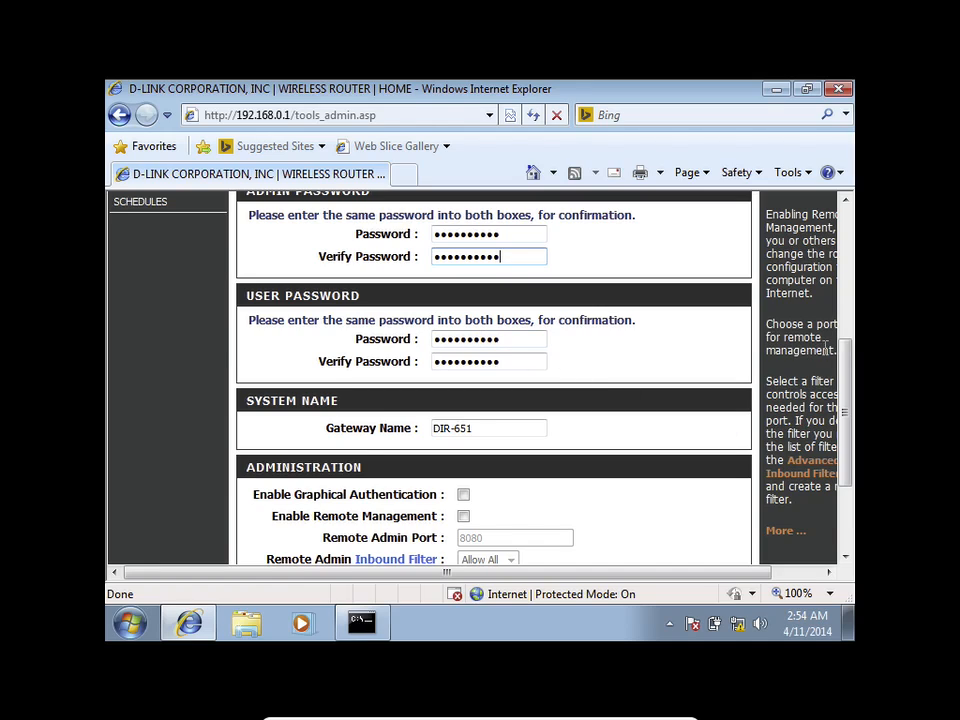
left_click_drag(844, 362, 847, 391)
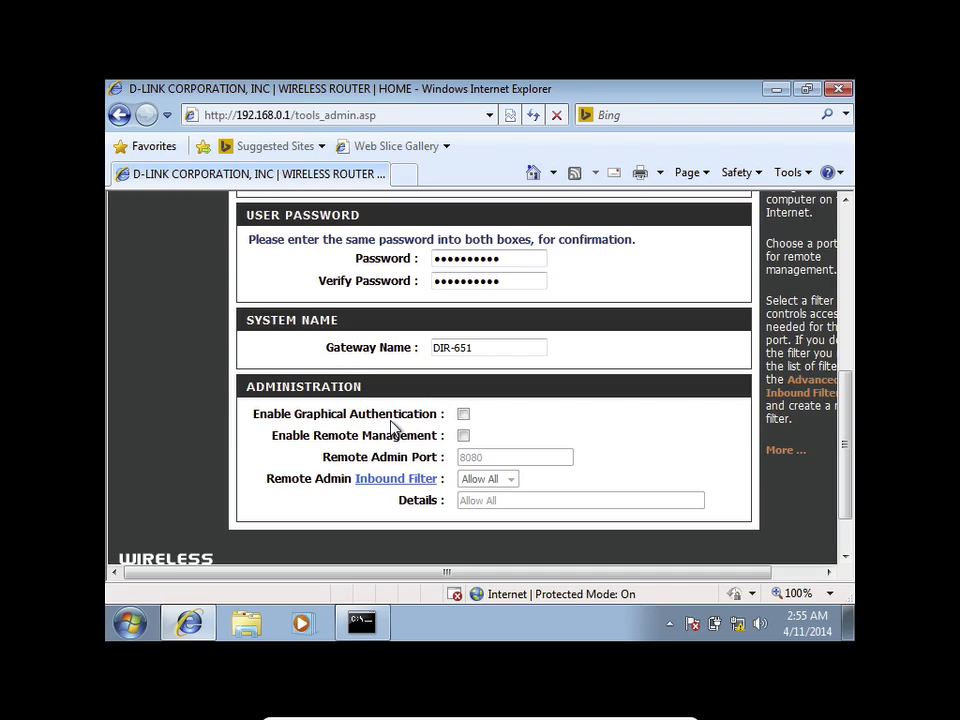
left_click(463, 414)
left_click(463, 414)
left_click_drag(490, 567, 633, 566)
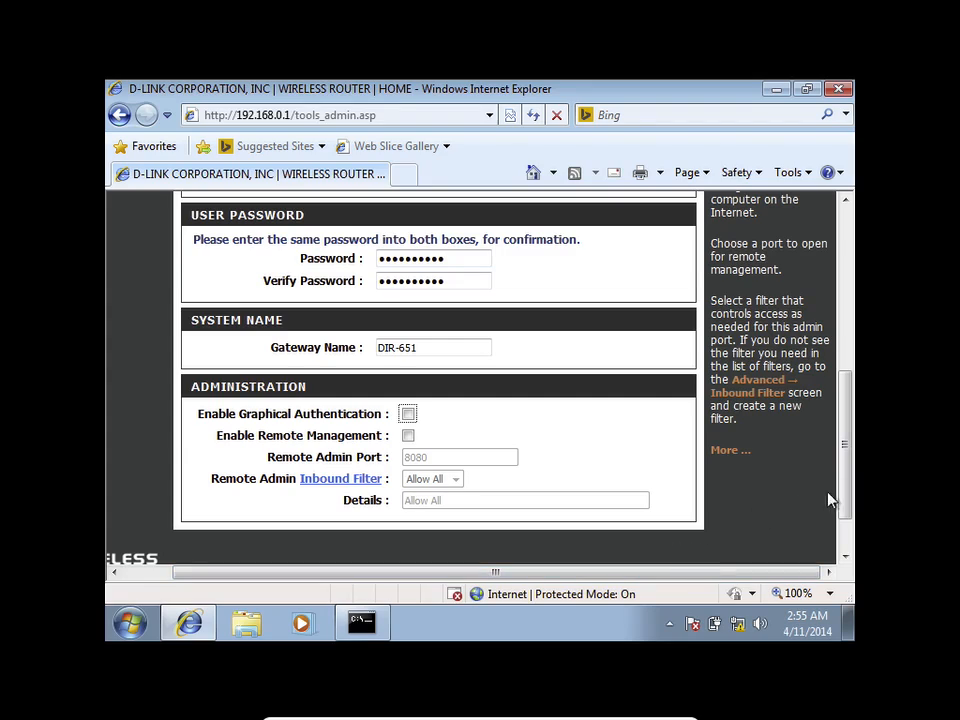
left_click_drag(846, 484, 825, 491)
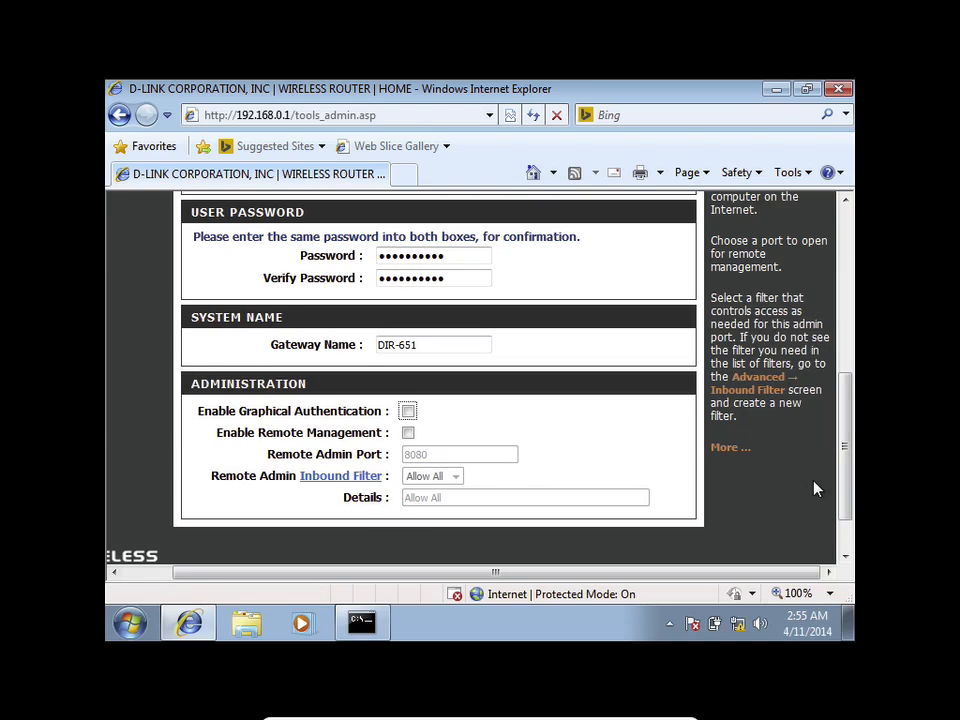
left_click_drag(840, 477, 840, 364)
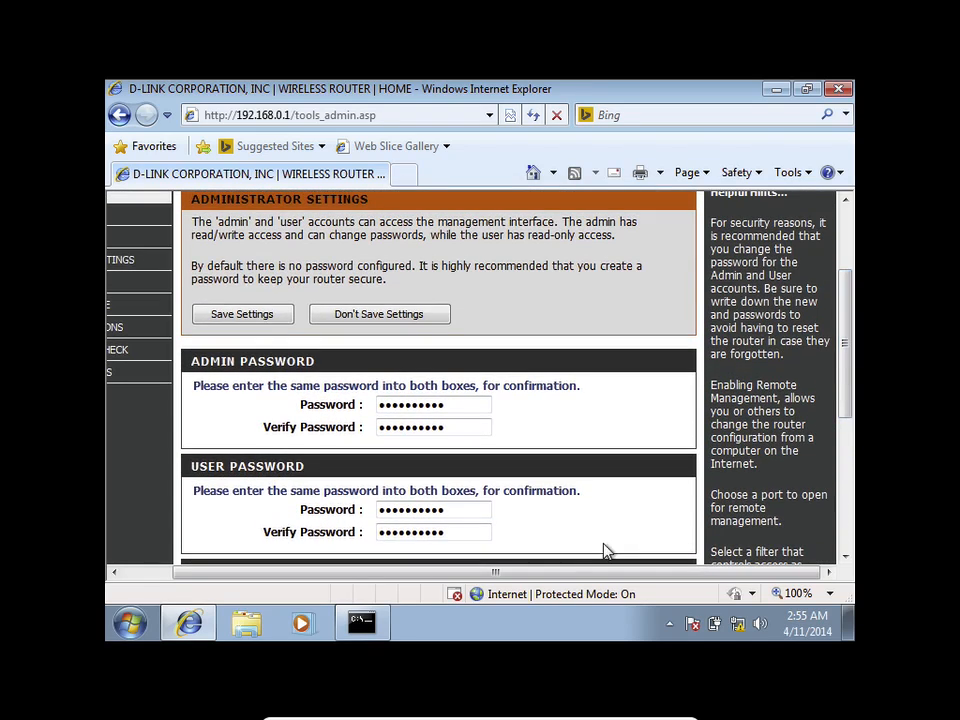
left_click_drag(560, 581, 512, 574)
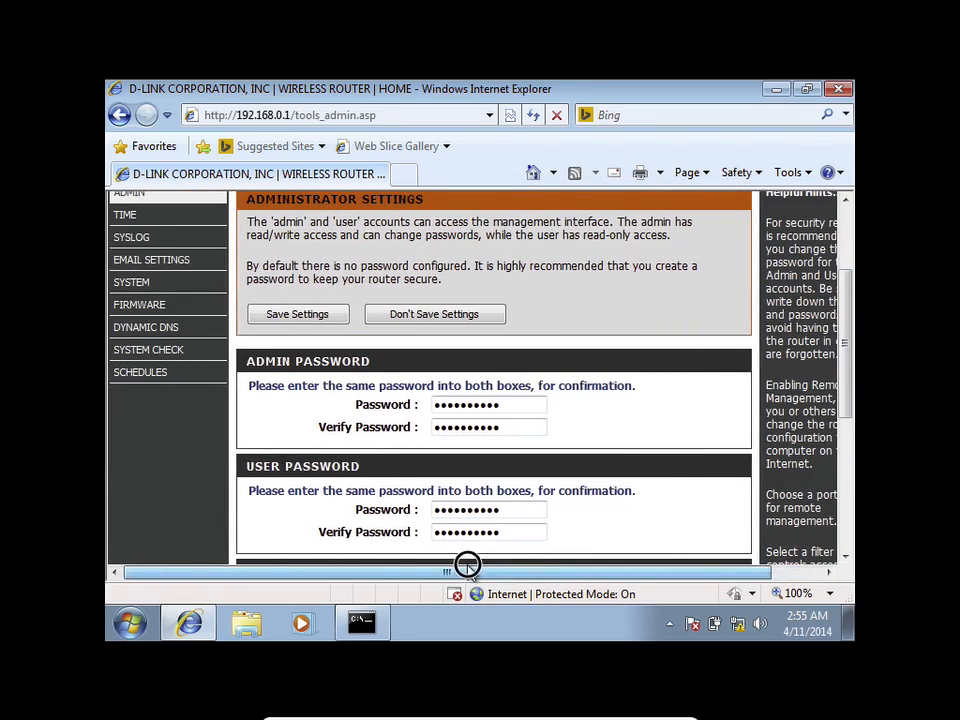
Step: Save the new administrator settings, return to the login page, and try logging in without a password
left_click(319, 318)
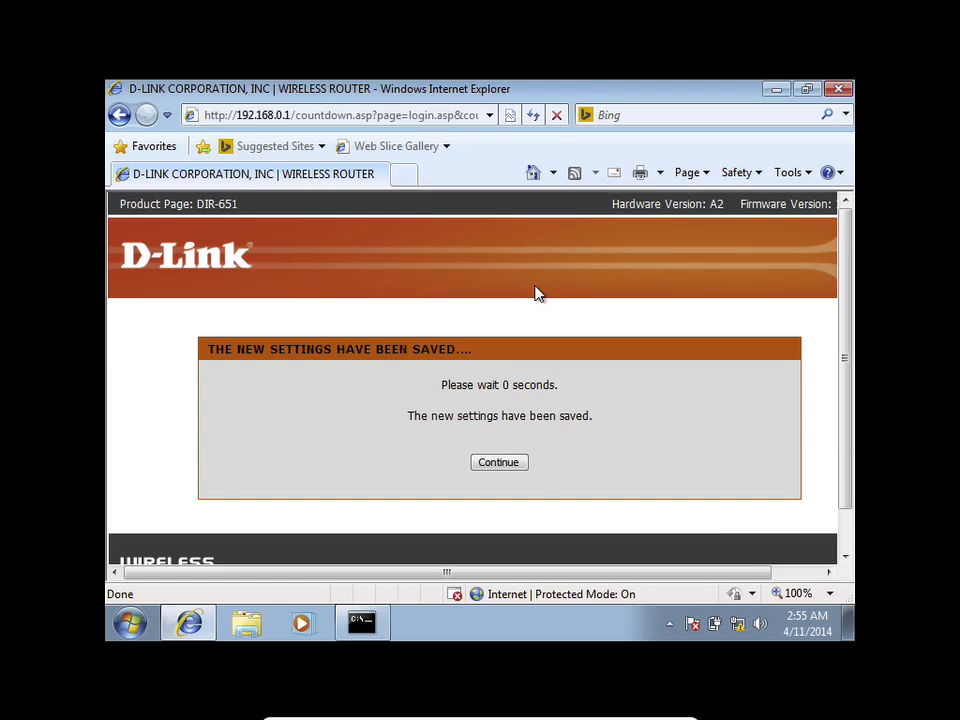
left_click(511, 463)
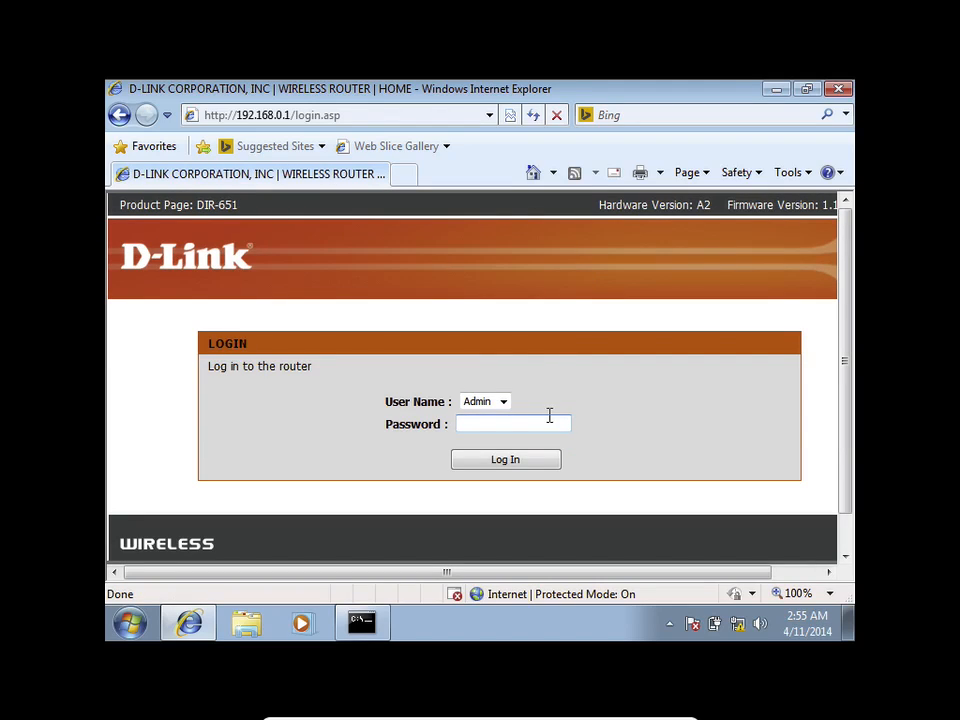
left_click(531, 459)
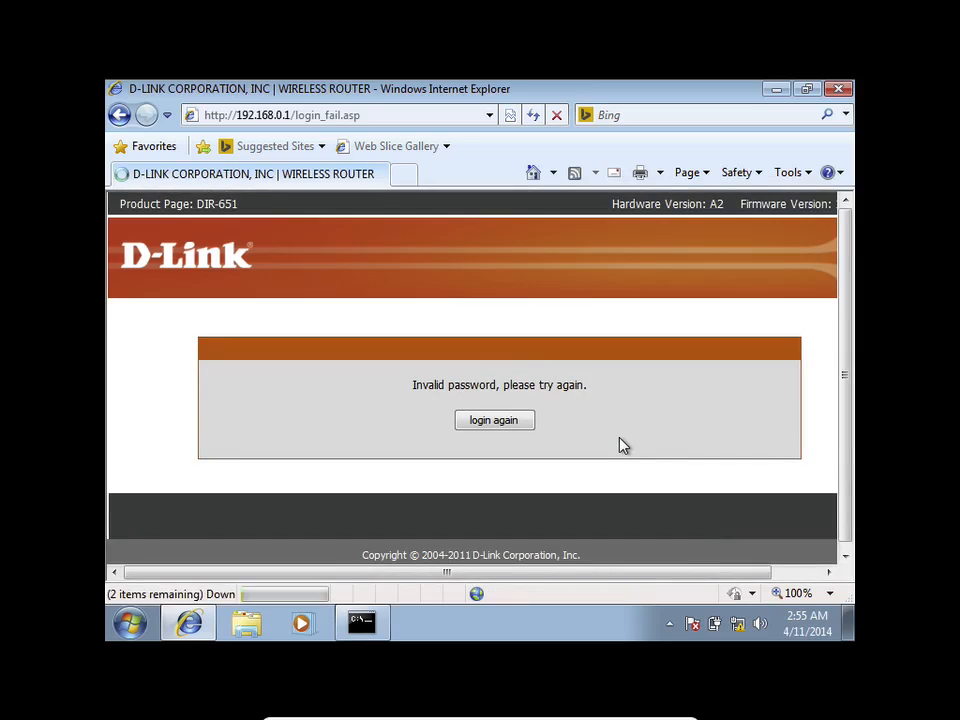
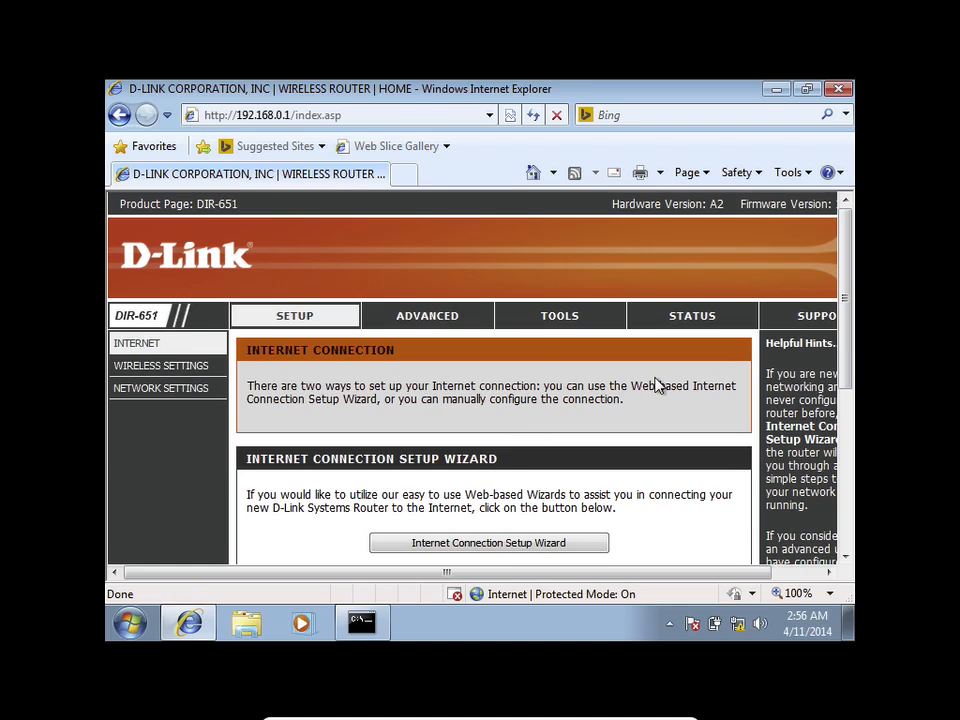
Step: Open Wireless Settings and scroll through the wireless, WPS and manual setup options
left_click_drag(840, 304, 843, 376)
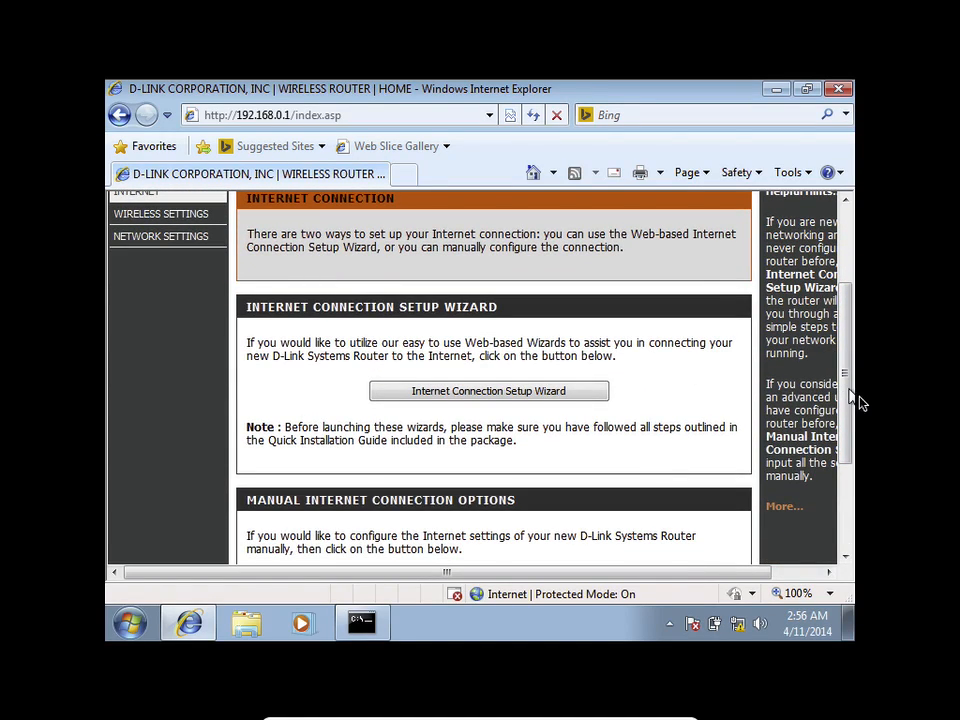
left_click_drag(848, 398, 847, 449)
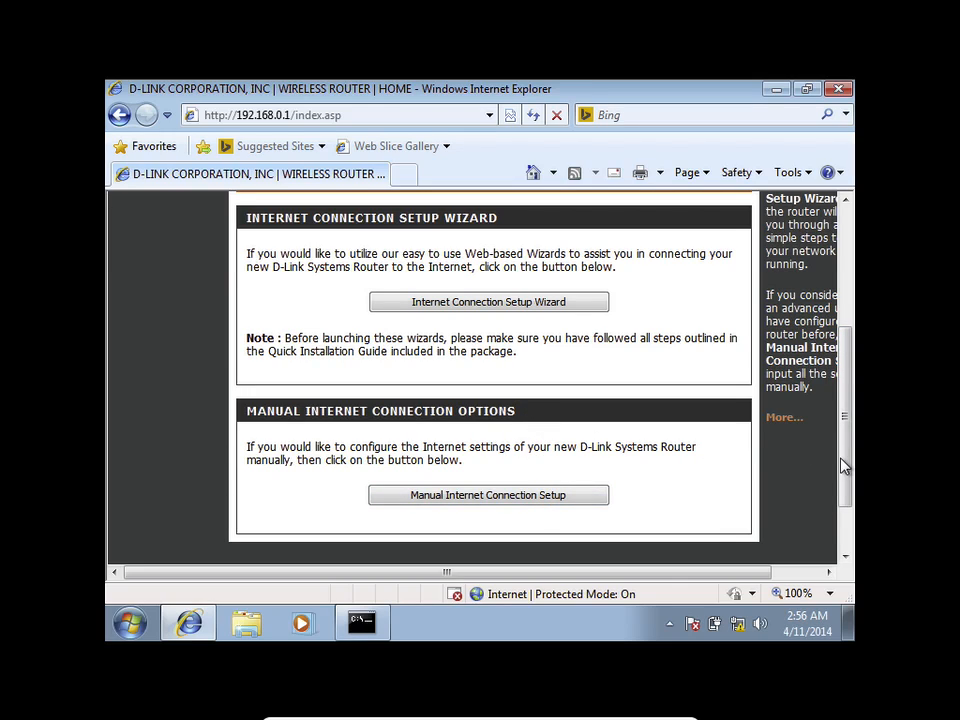
left_click_drag(843, 462, 857, 354)
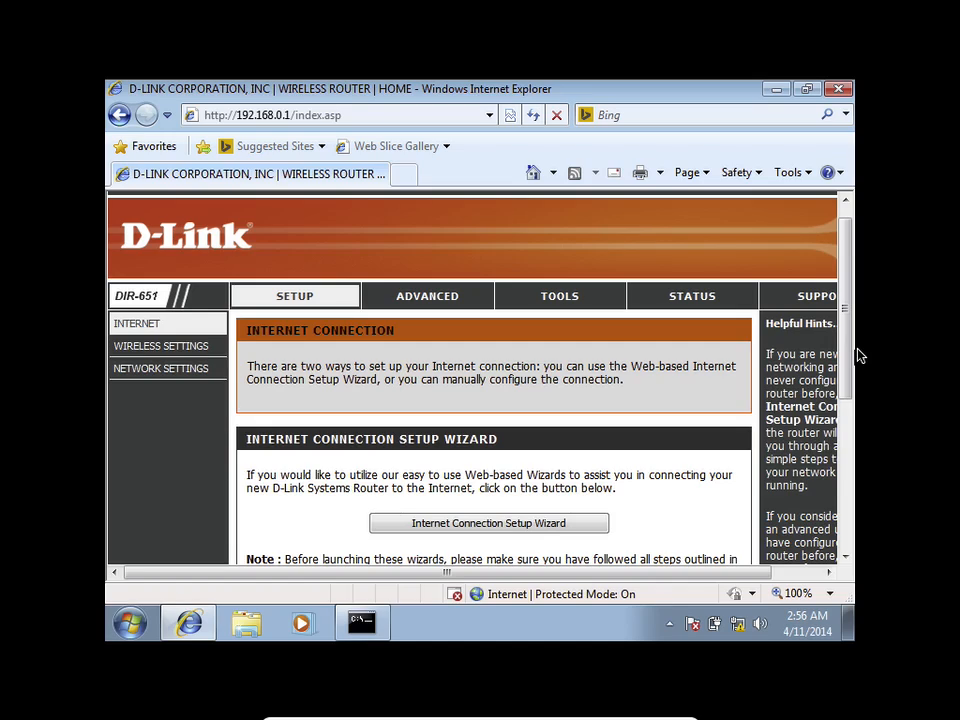
left_click(192, 347)
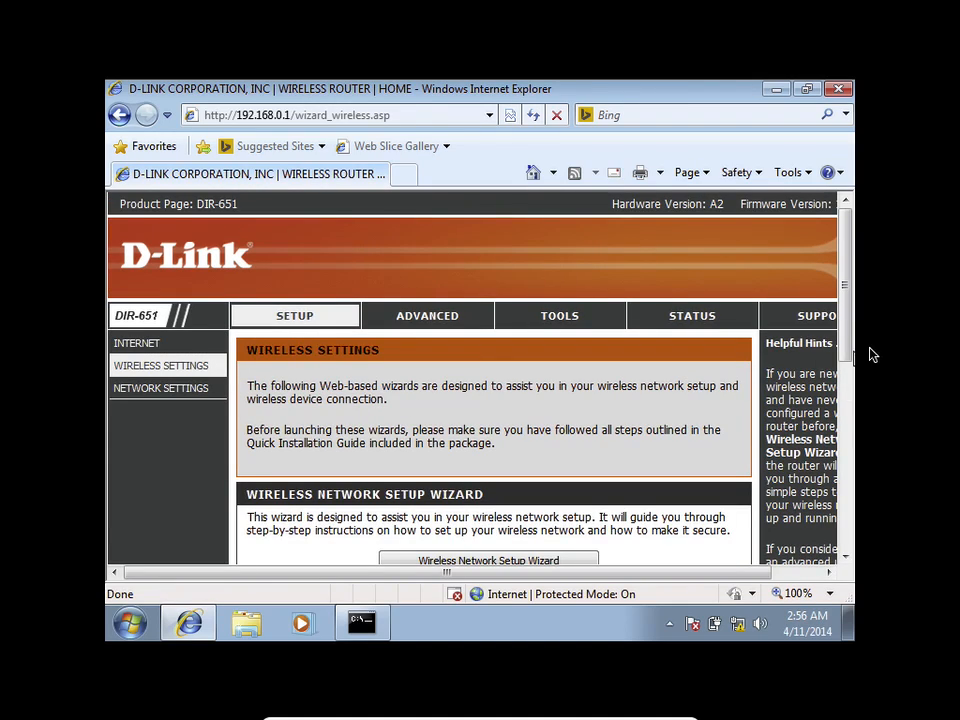
left_click_drag(849, 321, 850, 497)
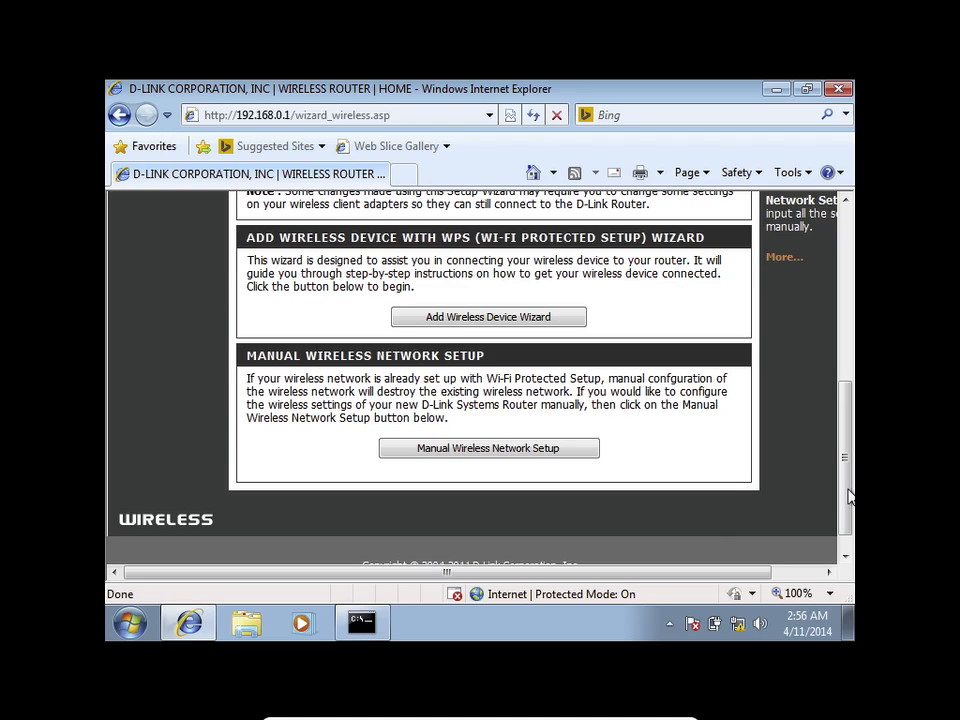
left_click_drag(851, 454, 846, 270)
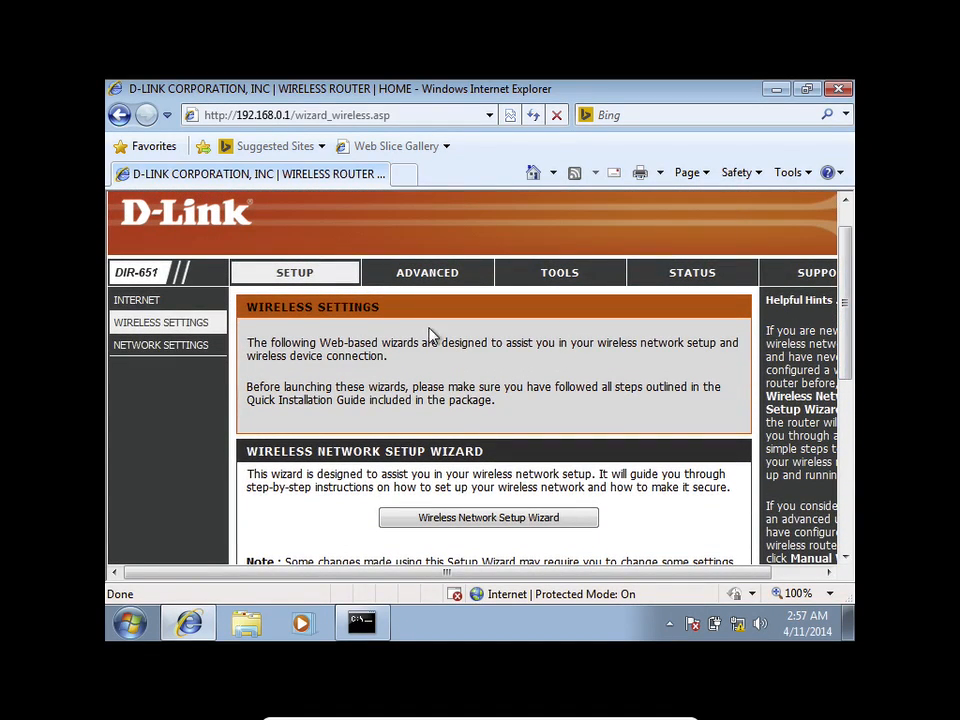
Step: On Network Settings, change the Router IP Address to 192.168.4.1
left_click(170, 345)
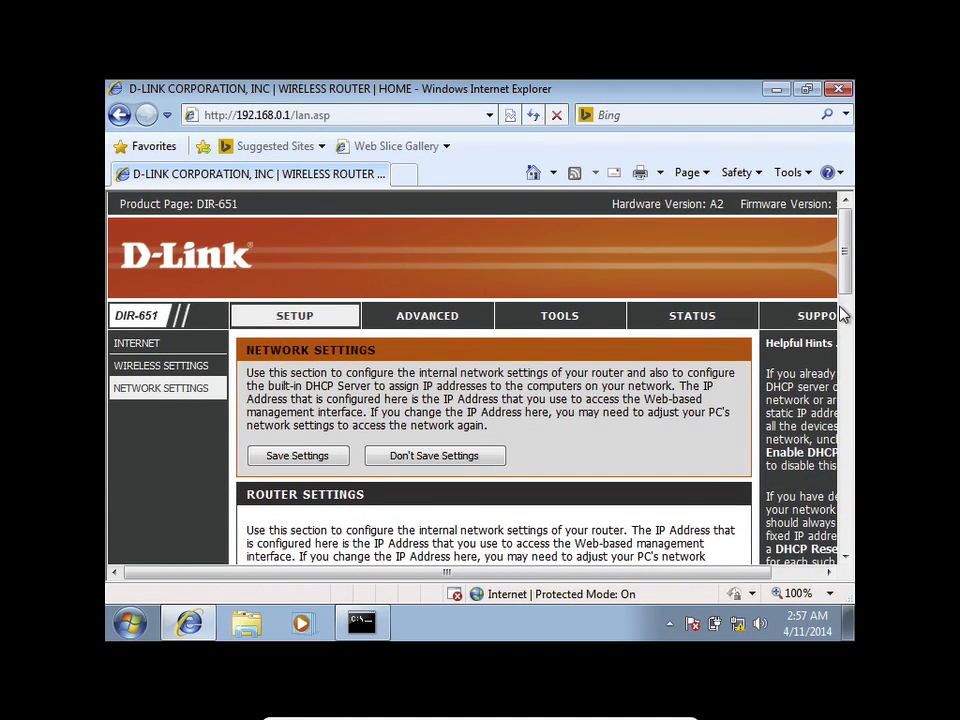
left_click_drag(846, 274, 846, 341)
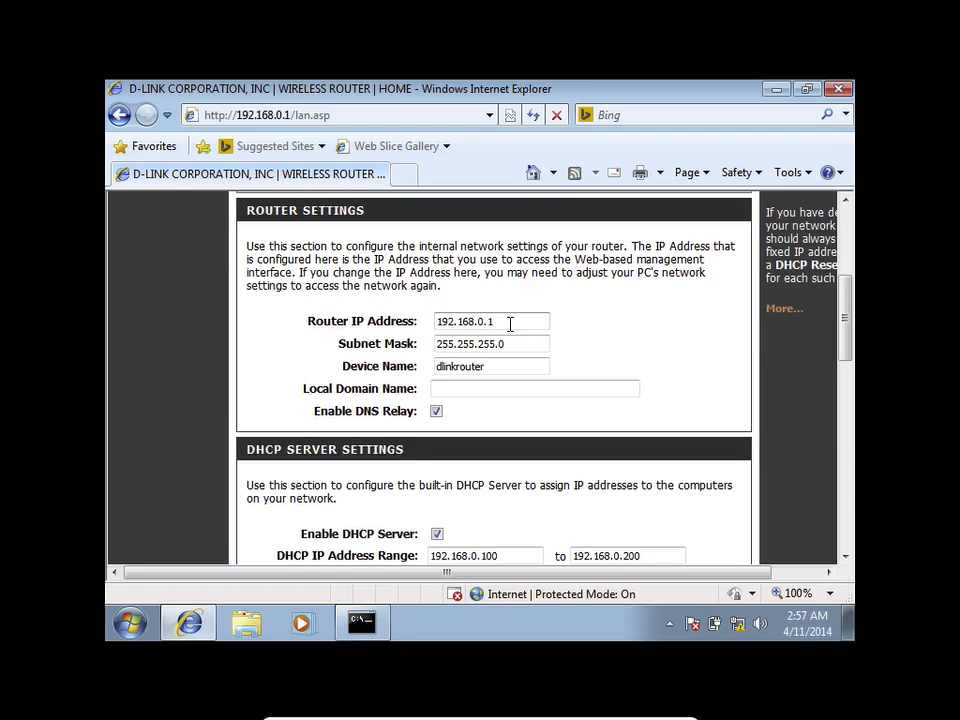
key("BackSpace")
key("BackSpace")
key("BackSpace")
type("4.1")
left_click(481, 344)
Step: Replace the last letter of the device name with 'r'
left_click(485, 367)
key("BackSpace")
type("r")
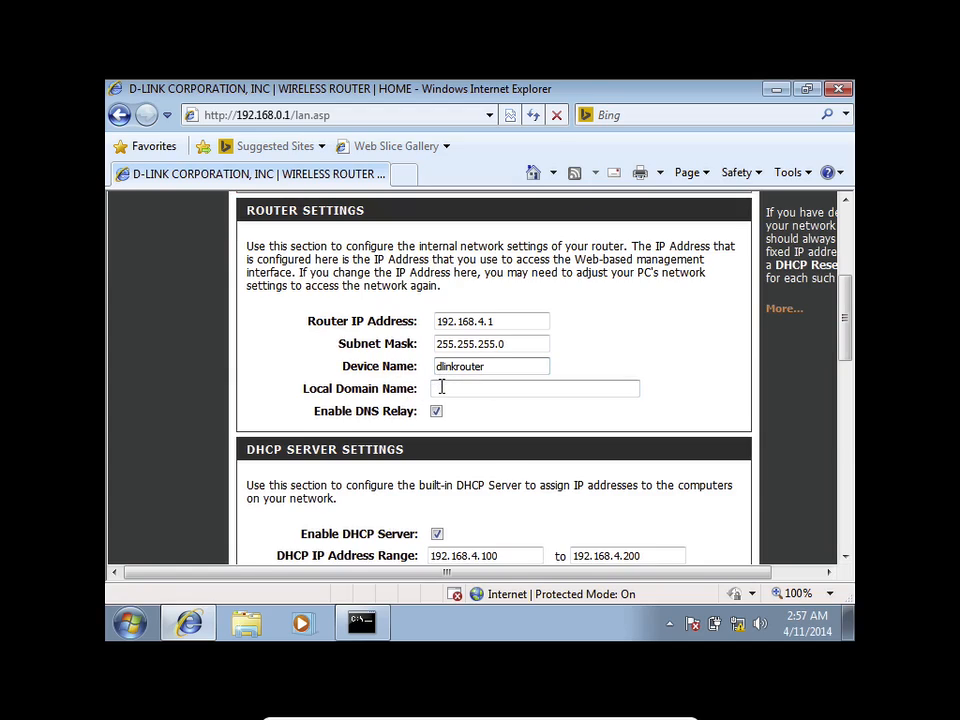
left_click(441, 389)
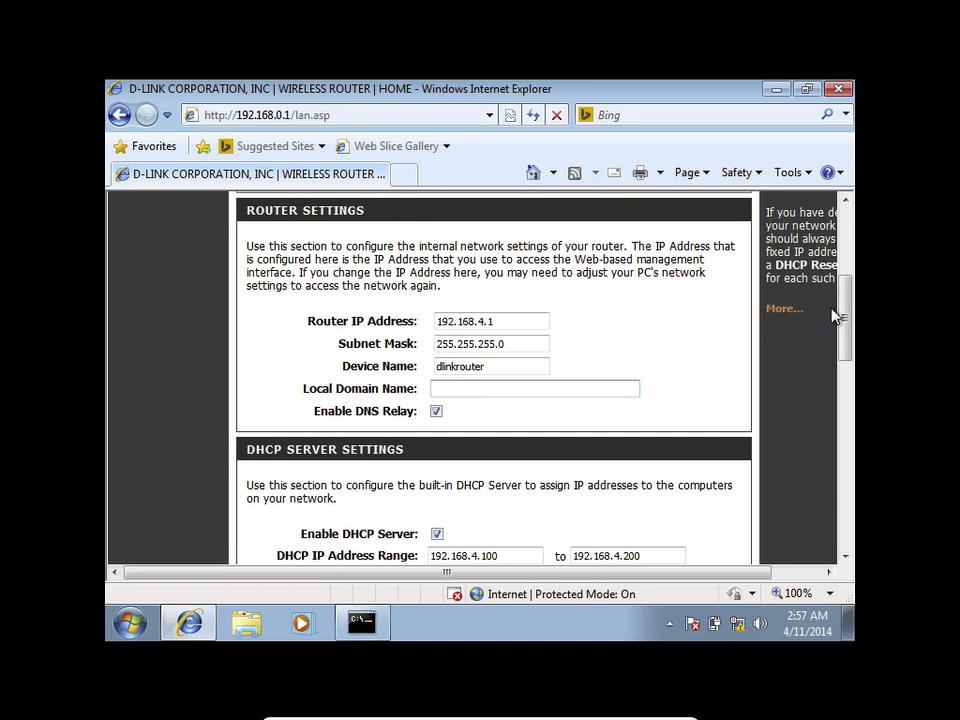
left_click_drag(842, 296, 844, 328)
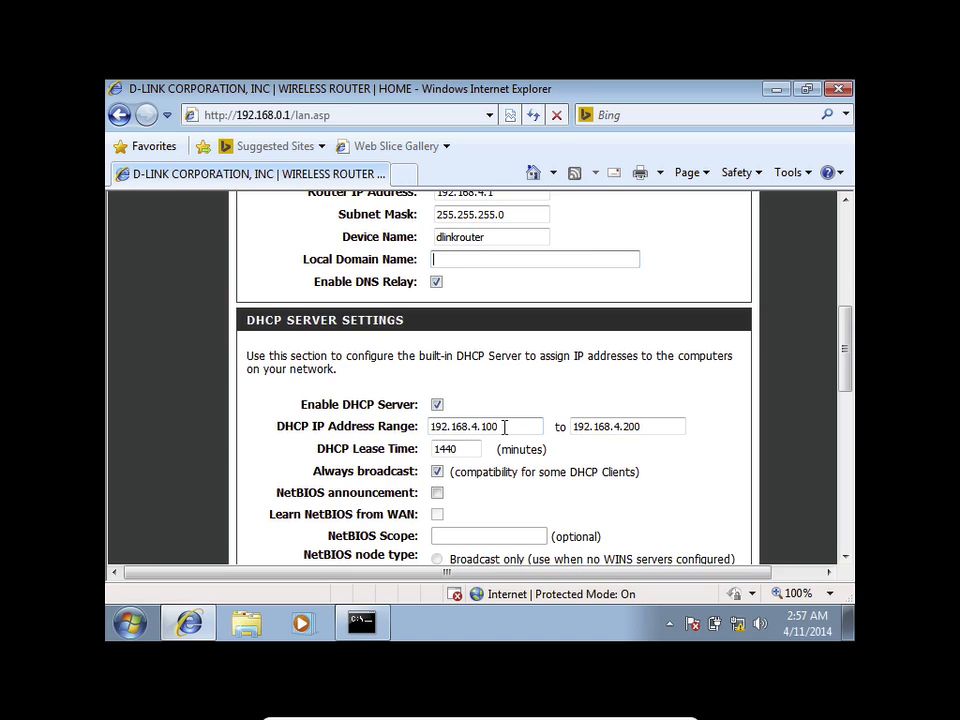
Step: Change the router IP to 192.168.0.1, then back to 192.168.4.1
scroll(505, 430, "up", 1)
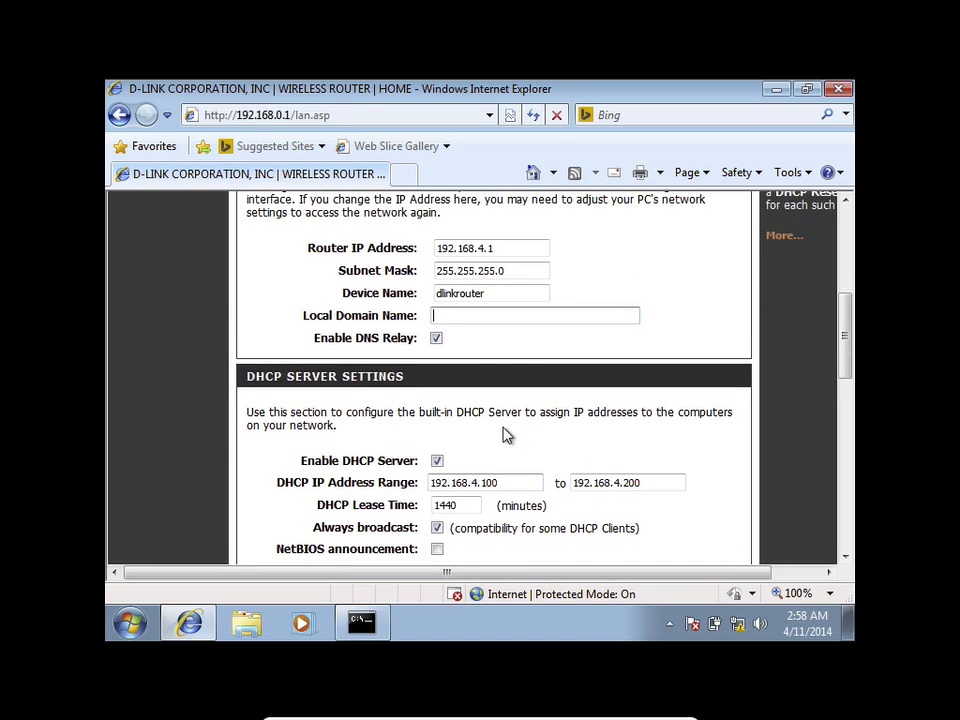
left_click(502, 248)
key("BackSpace")
key("BackSpace")
key("BackSpace")
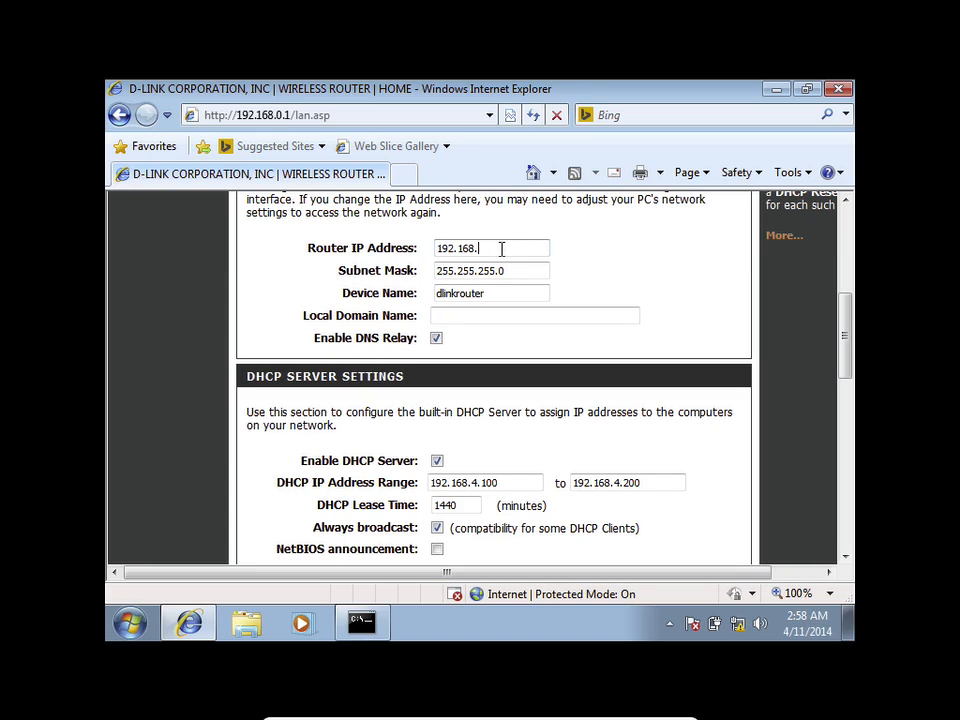
type("0.1")
left_click(468, 315)
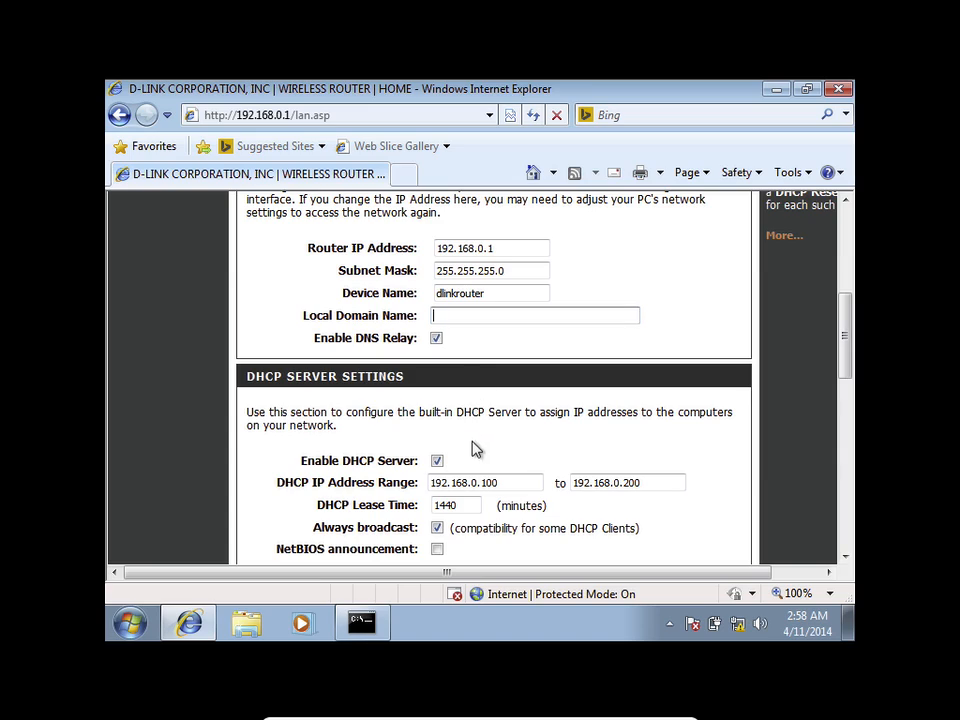
left_click(504, 248)
key("BackSpace")
key("BackSpace")
key("BackSpace")
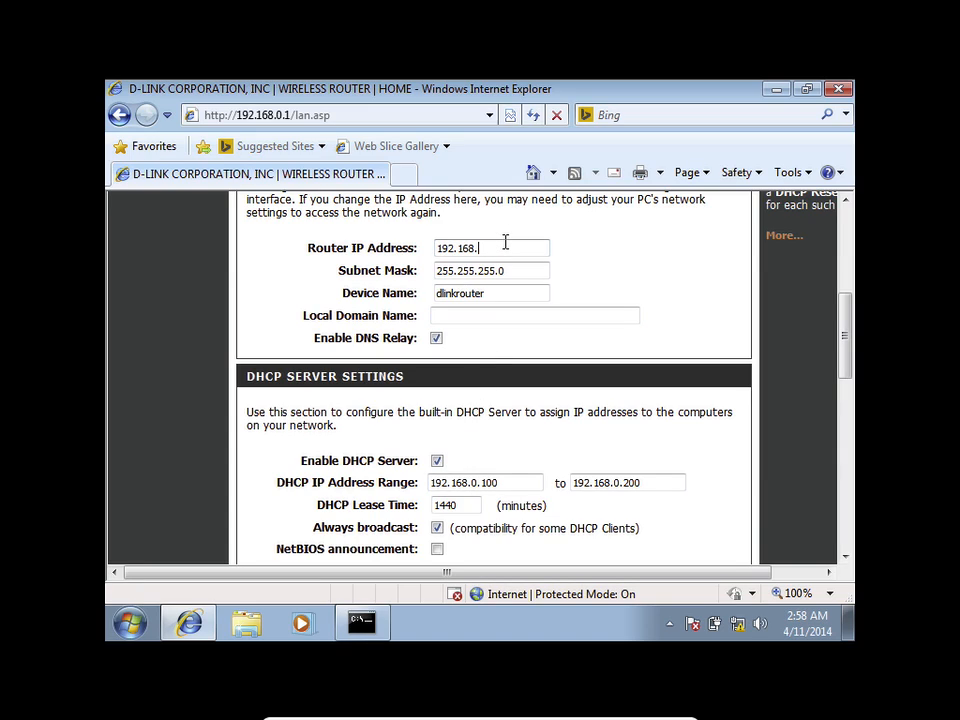
type("4.1")
left_click(486, 318)
Step: Set the DHCP range to 192.168.4.1–192.168.4.6, keeping the 1440-minute lease time
scroll(484, 478, "down", 1)
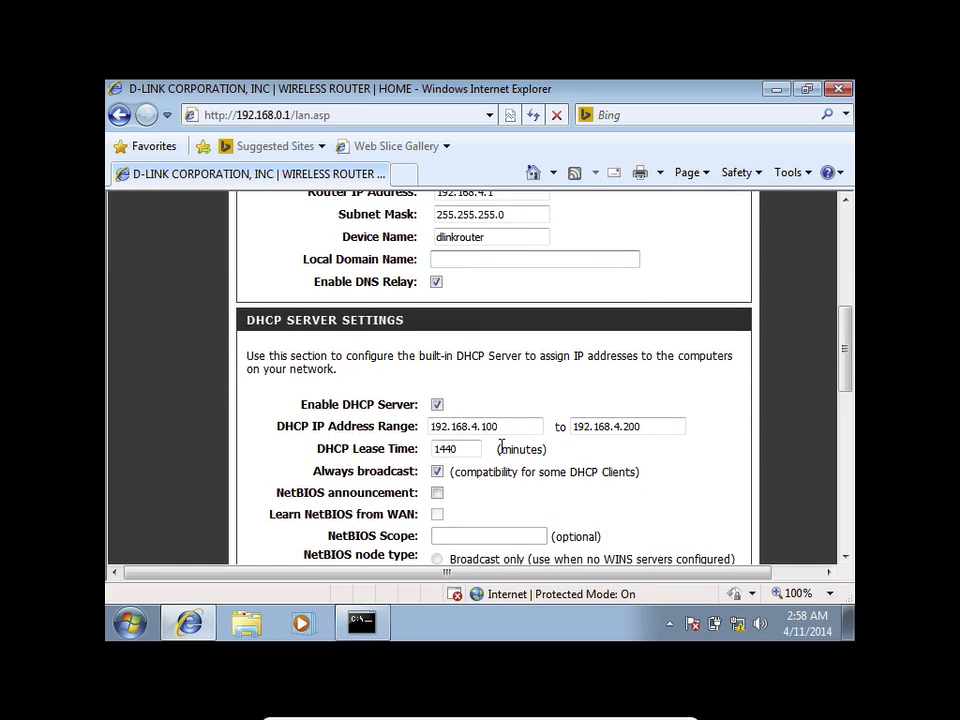
scroll(495, 462, "down", 1)
left_click(520, 368)
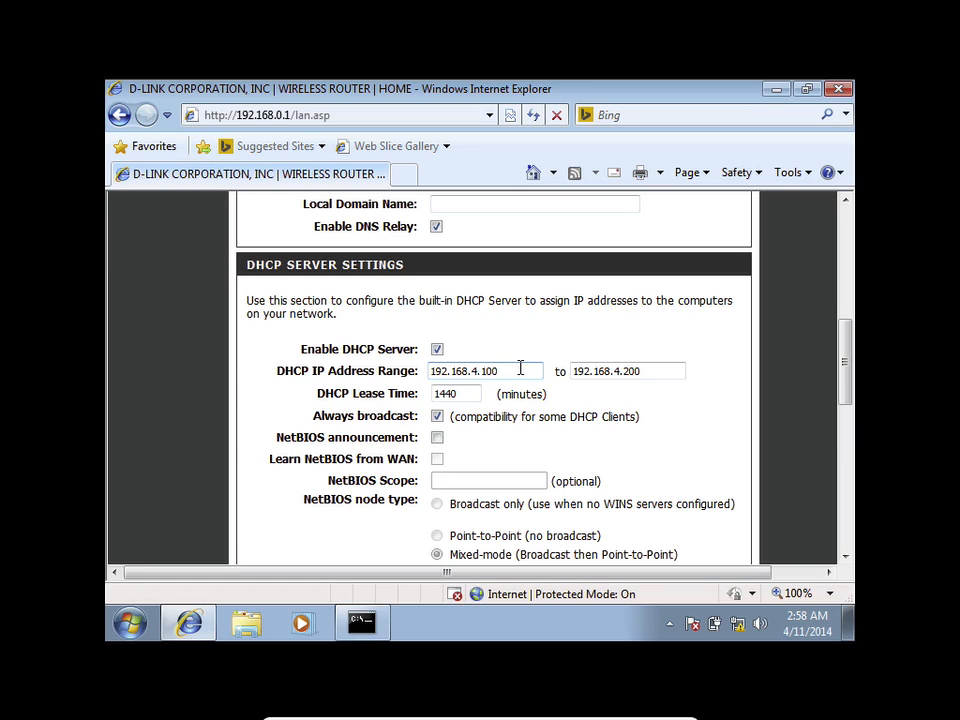
key("BackSpace")
key("BackSpace")
left_click(656, 370)
key("BackSpace")
key("BackSpace")
key("BackSpace")
type("6")
left_click(460, 393)
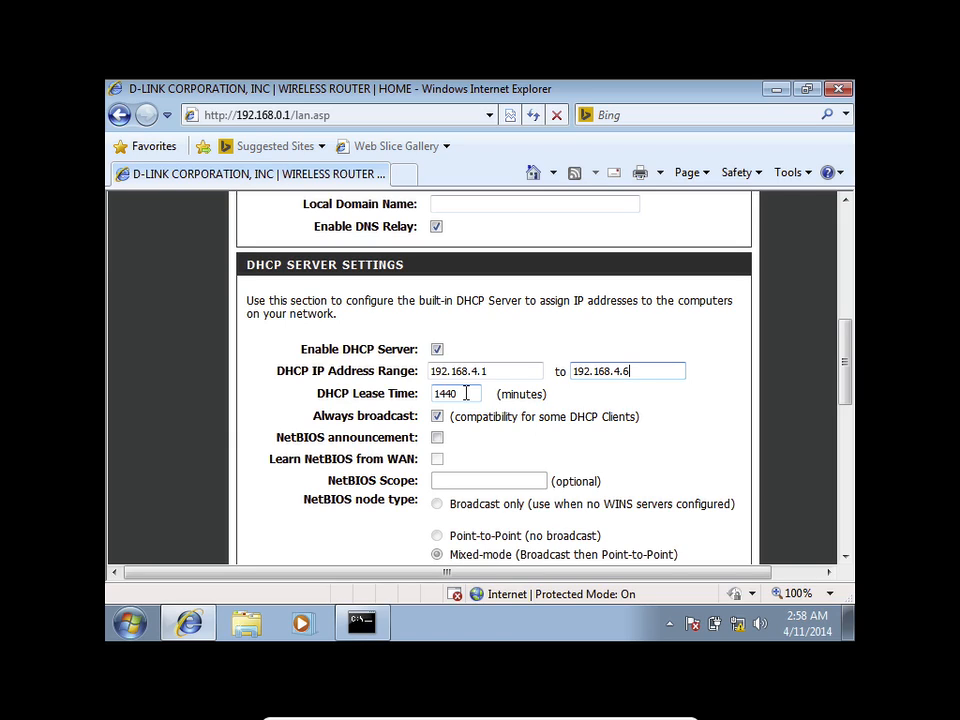
left_click(129, 623)
Step: In Calculator, compute 1440 / 60 to get 24 hours
left_click(207, 256)
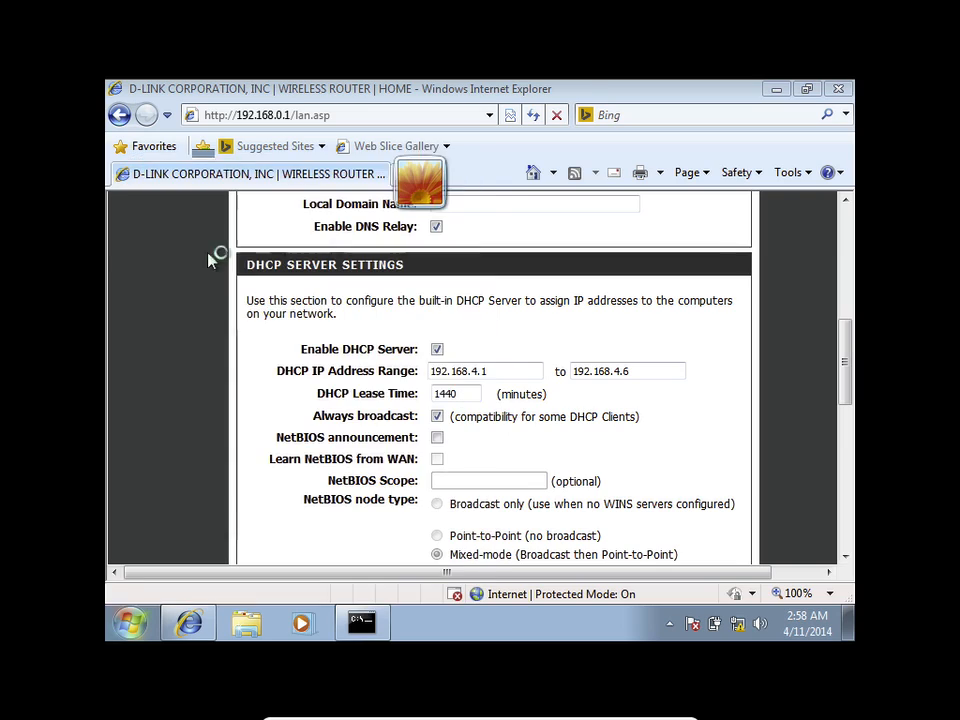
type("14")
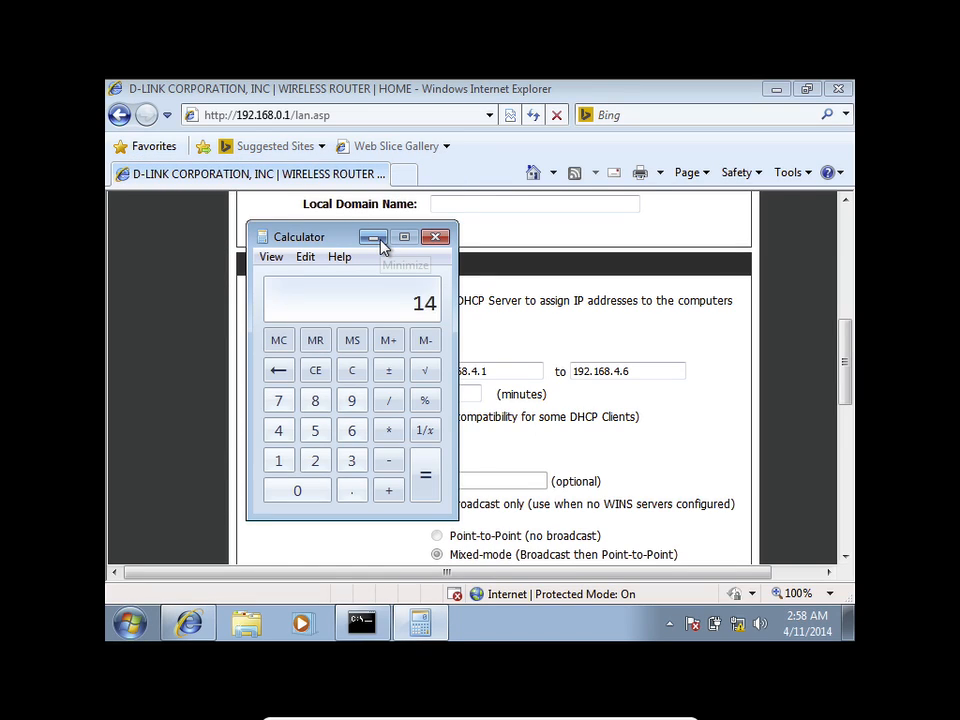
type("40")
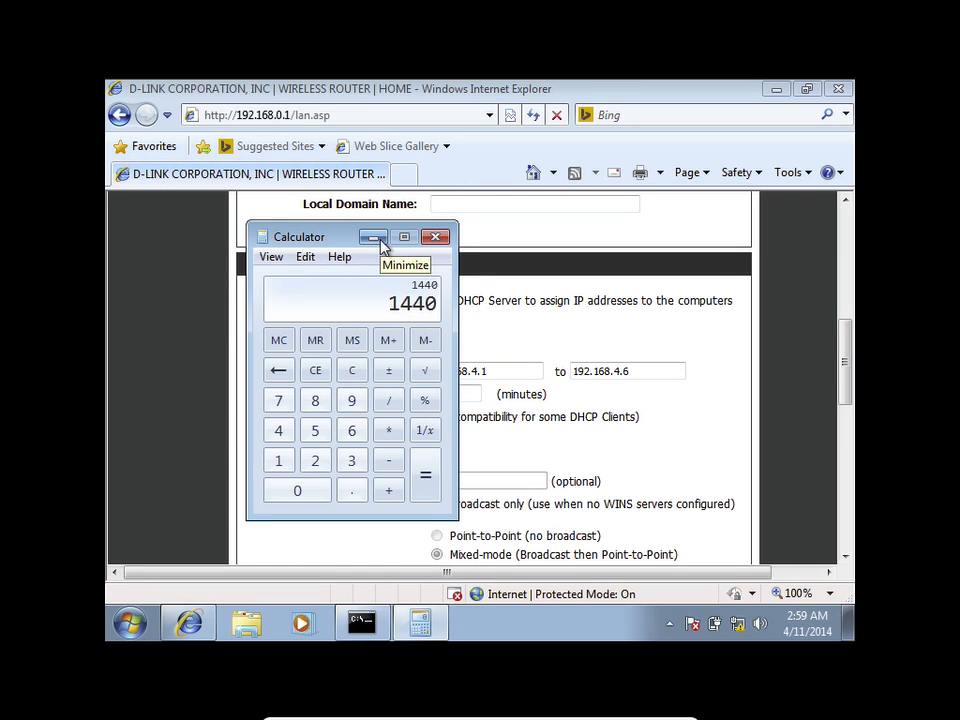
type("/60")
key("Return")
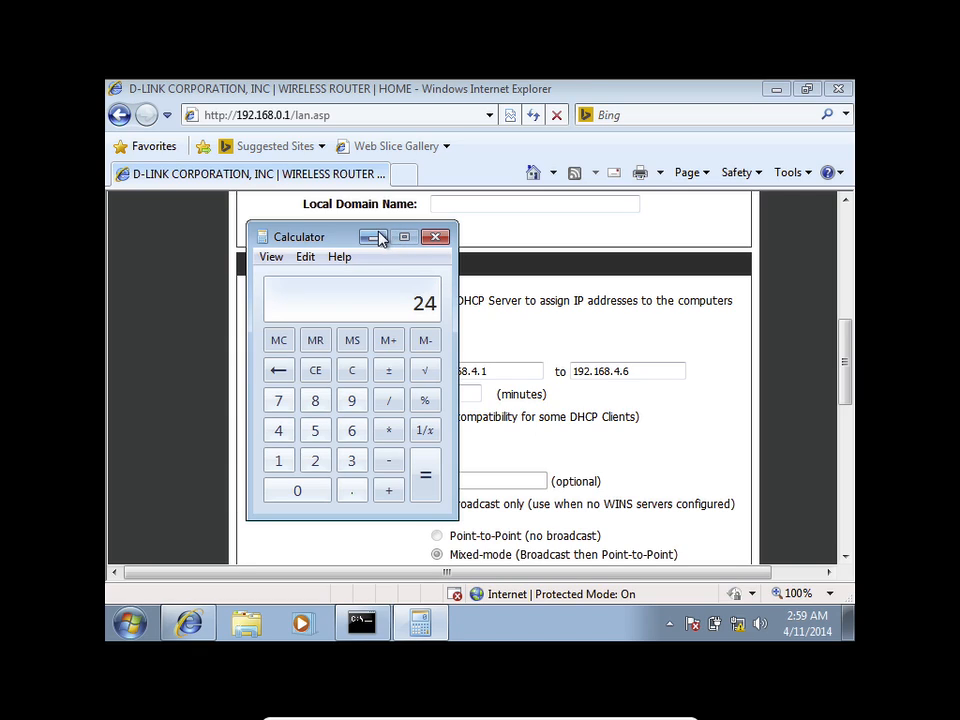
left_click(376, 239)
Step: Recheck the lease time against Calculator by computing 24 × 60 = 1440
left_click(449, 398)
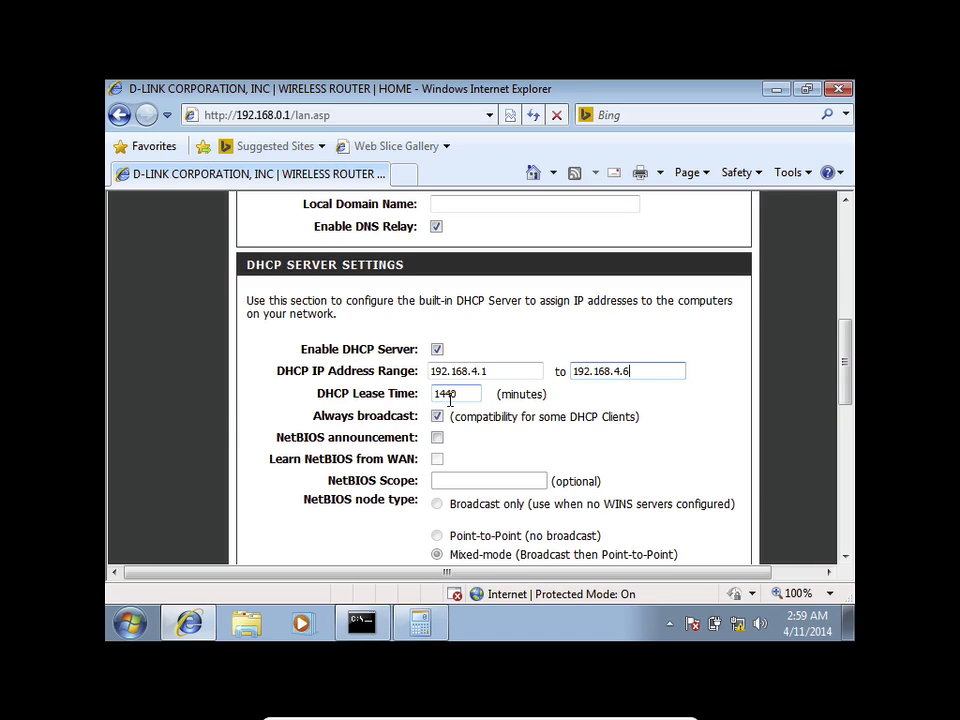
left_click(455, 394)
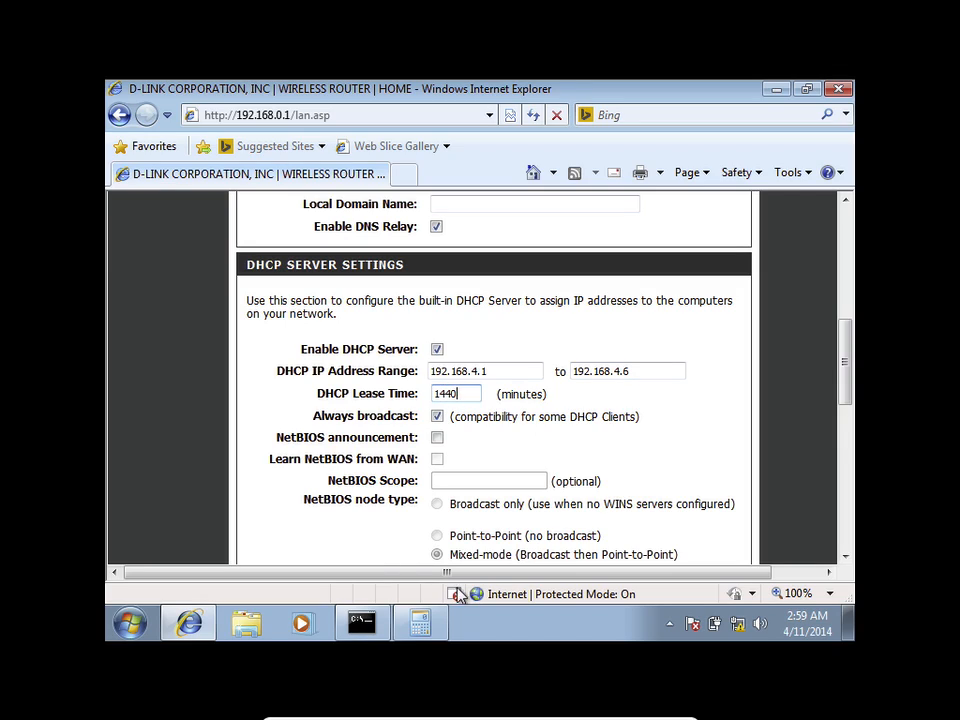
left_click(420, 623)
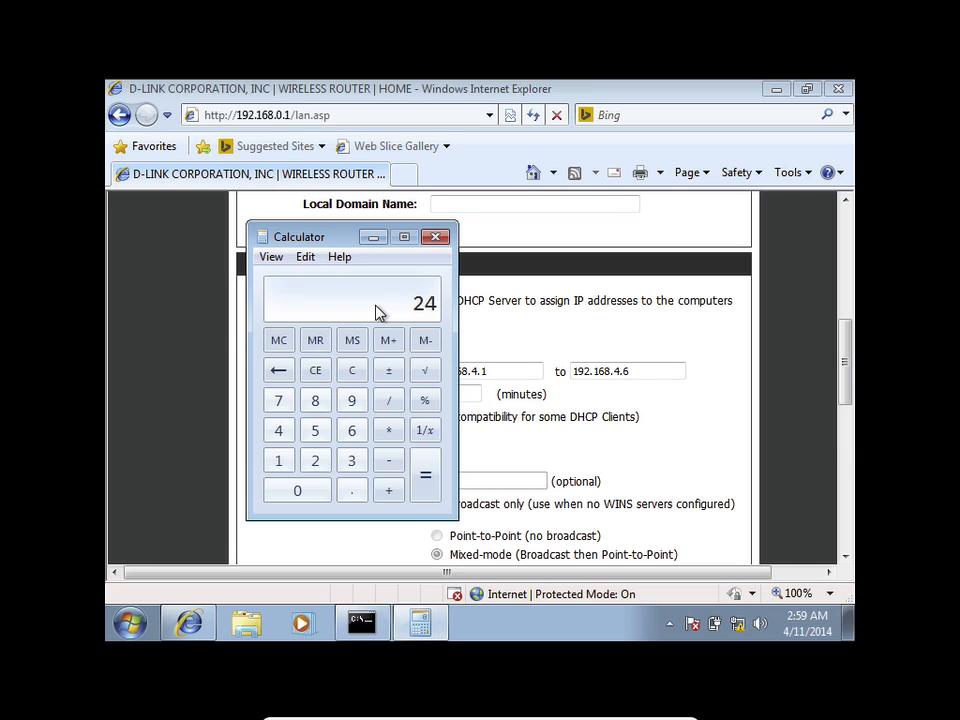
left_click(387, 430)
left_click(351, 432)
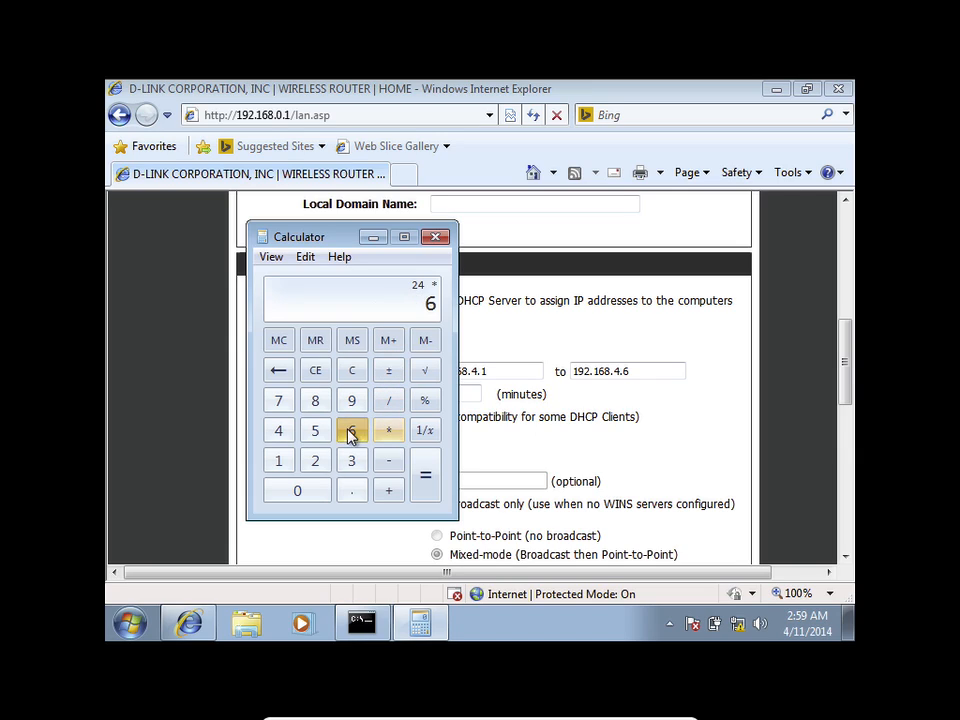
left_click(300, 488)
left_click(425, 478)
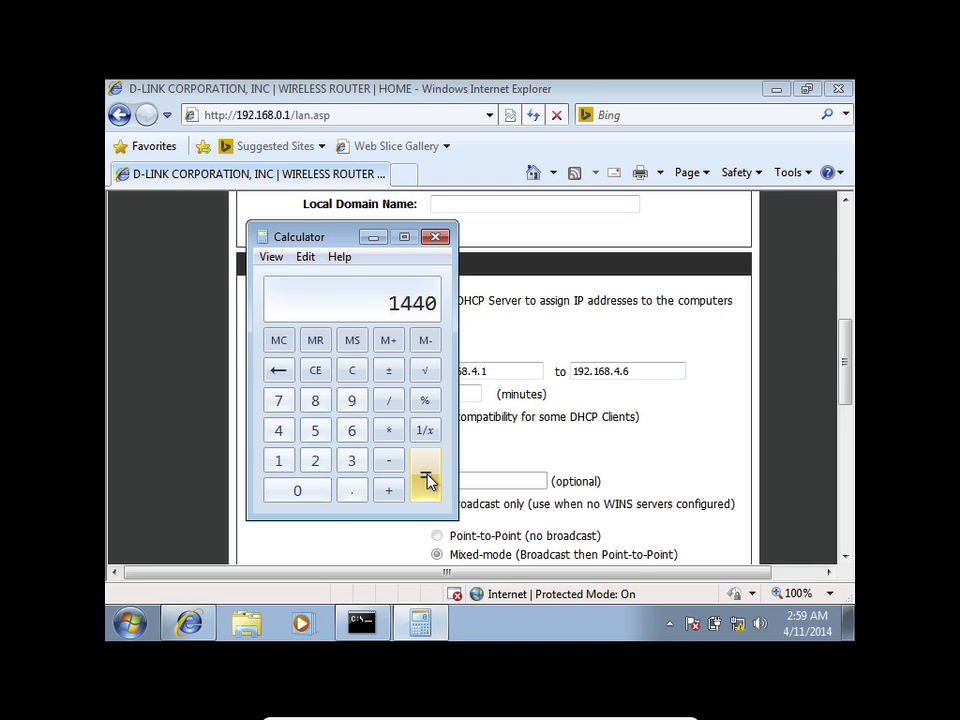
Step: Clear Calculator and compute 24 × 8 × 60 = 11520
left_click(352, 371)
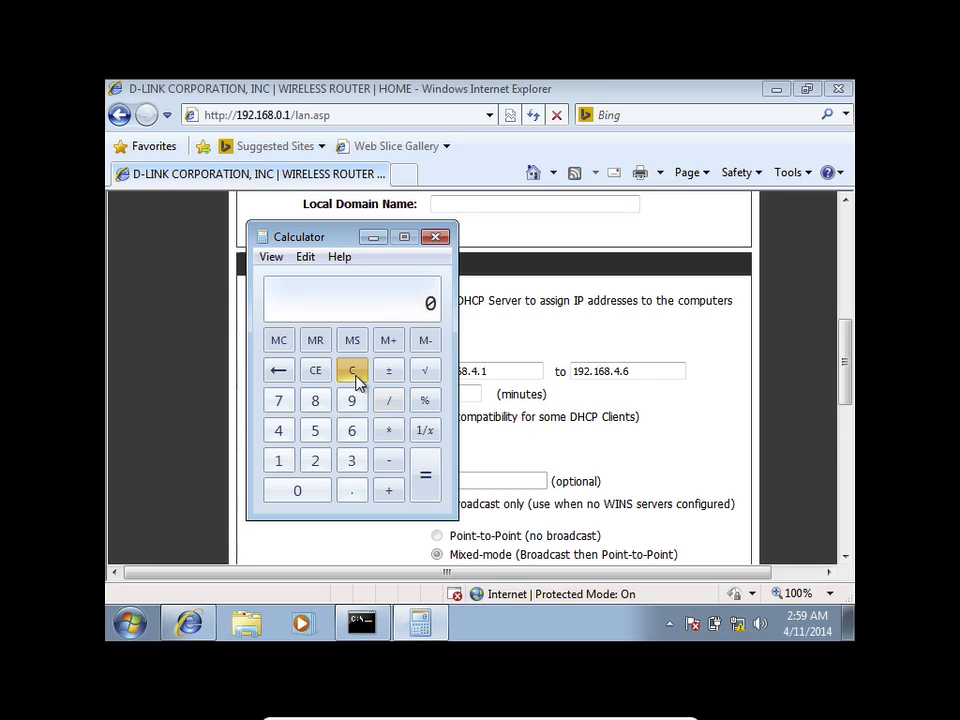
left_click(316, 458)
left_click(280, 431)
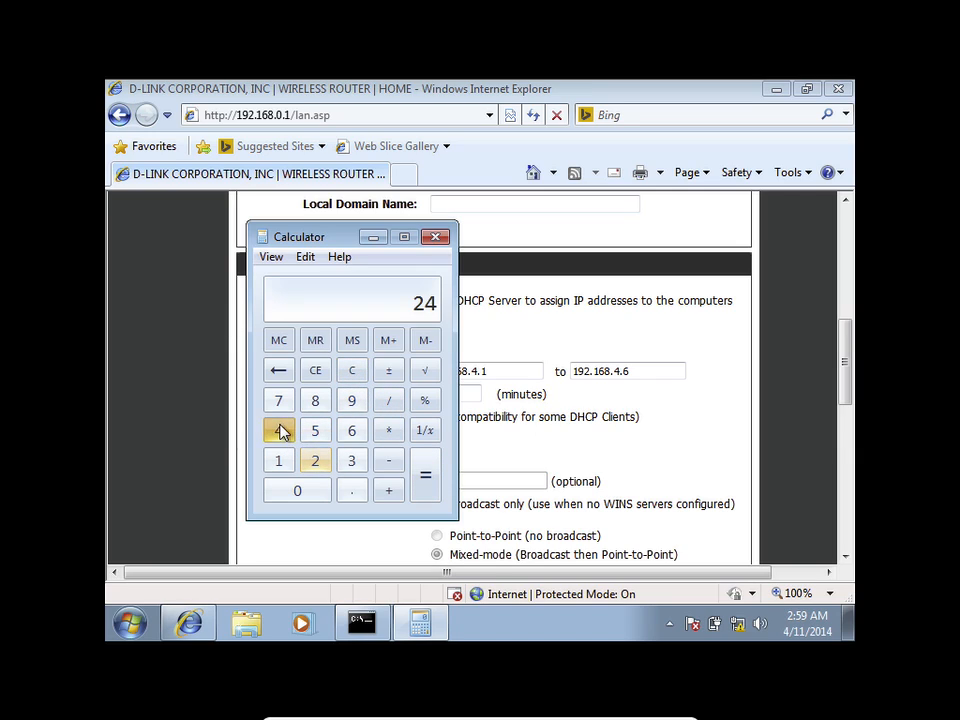
left_click(388, 436)
left_click(316, 400)
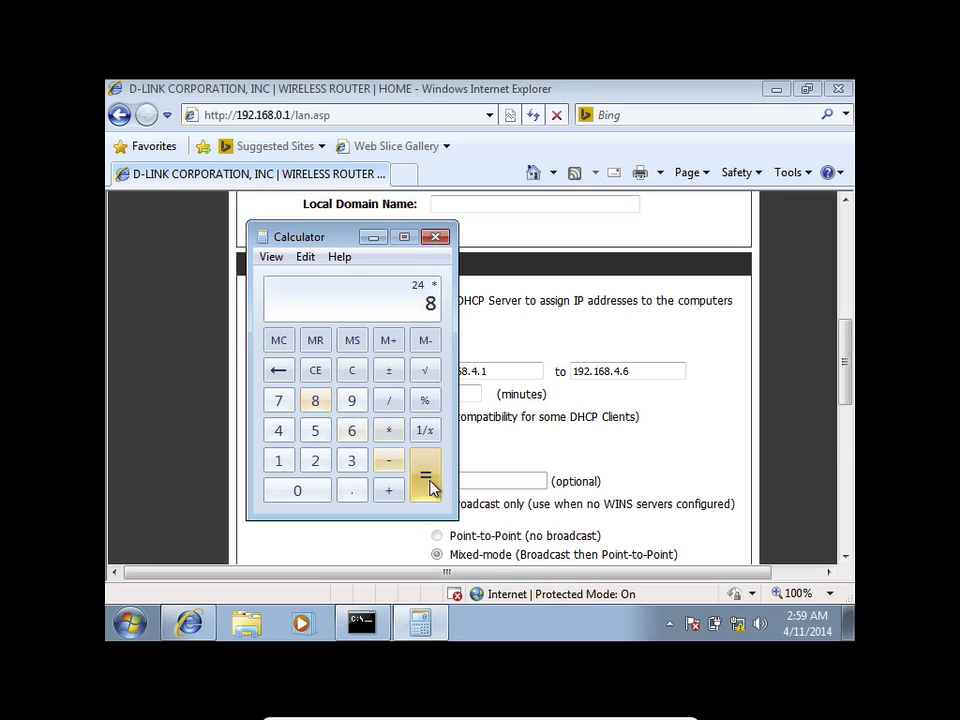
left_click(430, 487)
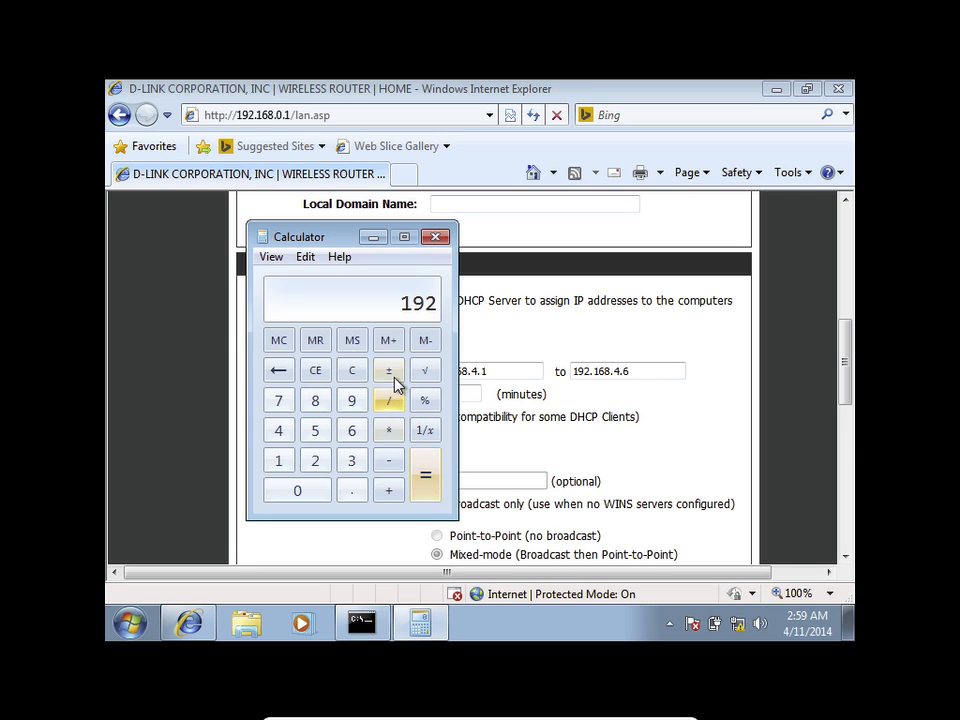
left_click(388, 428)
left_click(352, 430)
left_click(308, 488)
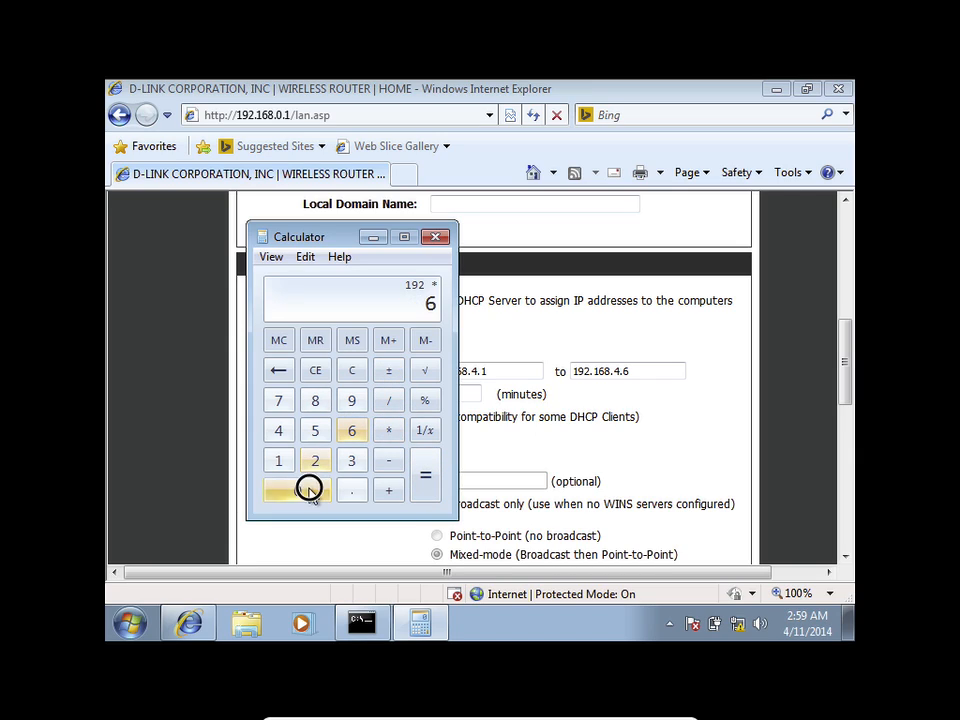
left_click(424, 484)
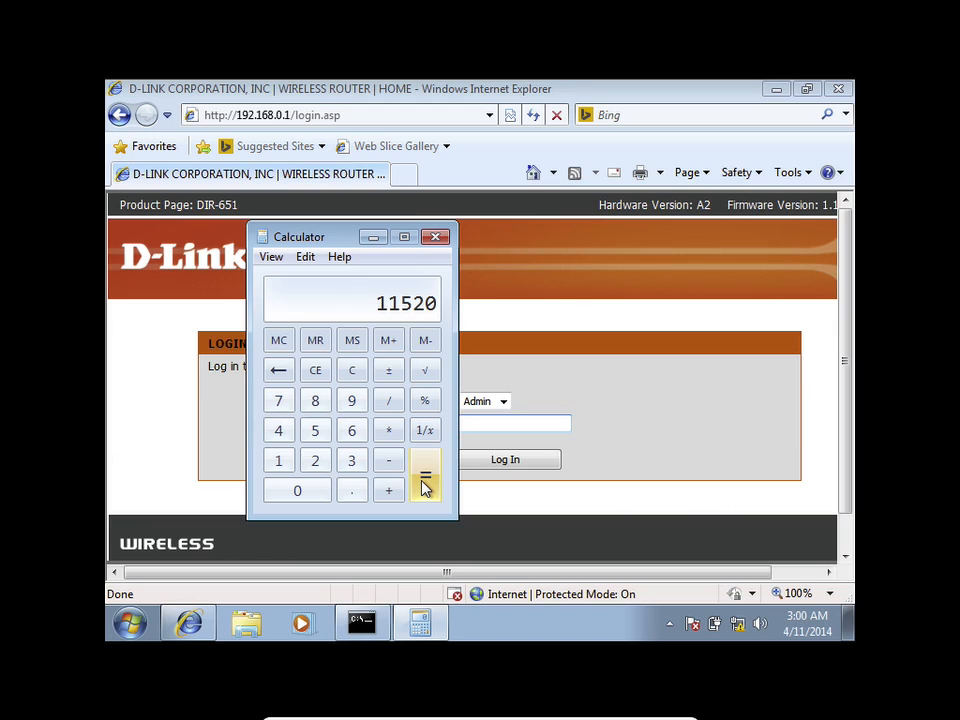
Step: Log back in to the router with the admin password
left_click(560, 396)
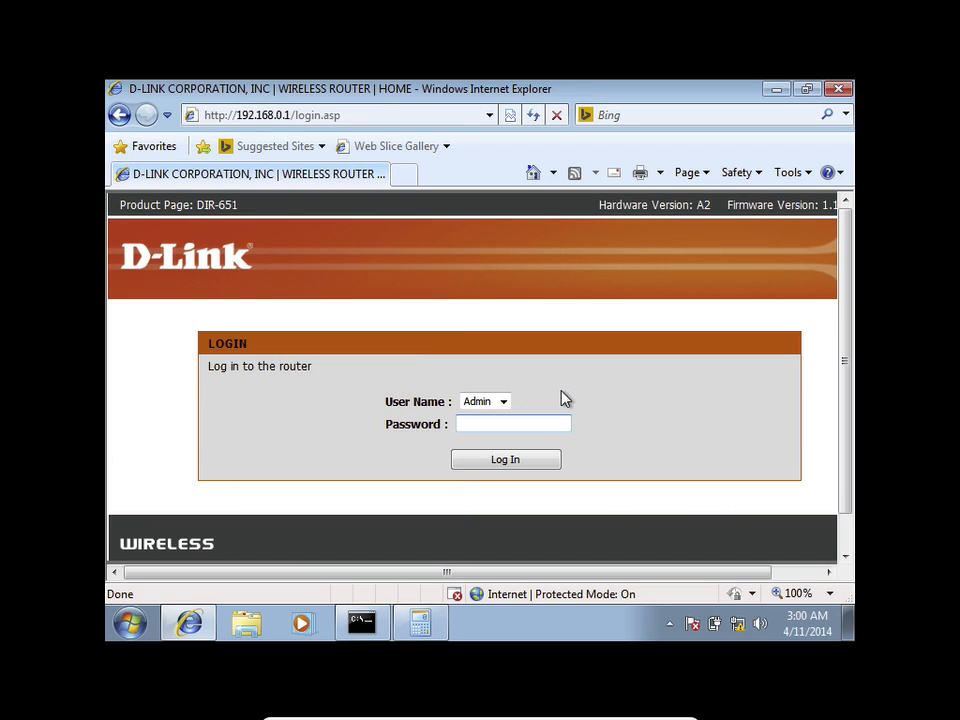
left_click(516, 423)
type("•••••••••••")
key("Return")
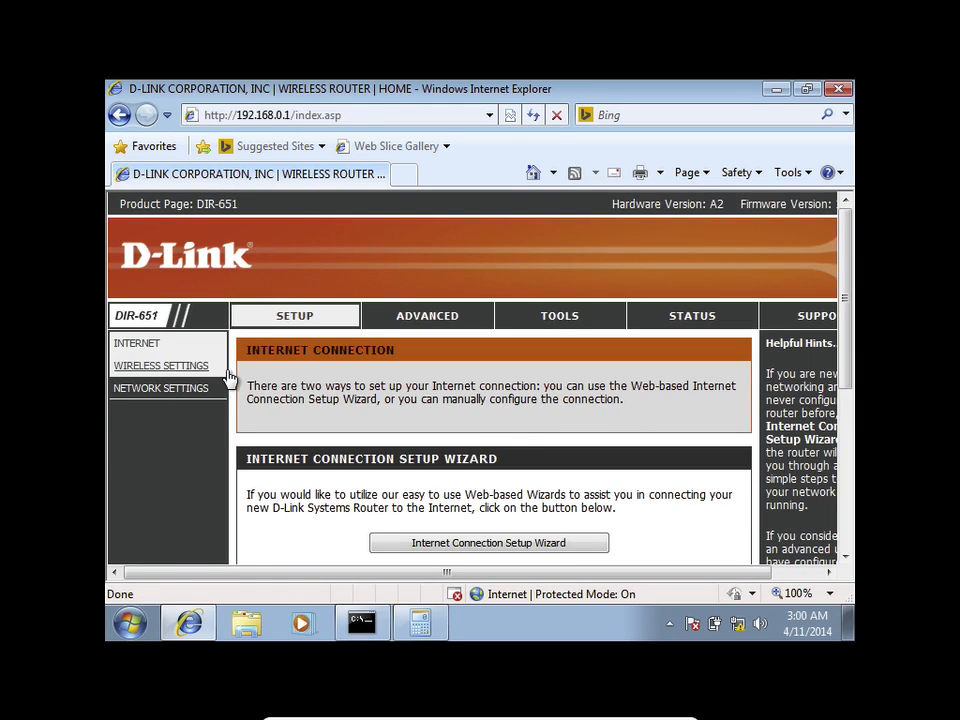
Step: Open Network Settings and set the Router IP Address to 192.168.4.1
left_click(199, 391)
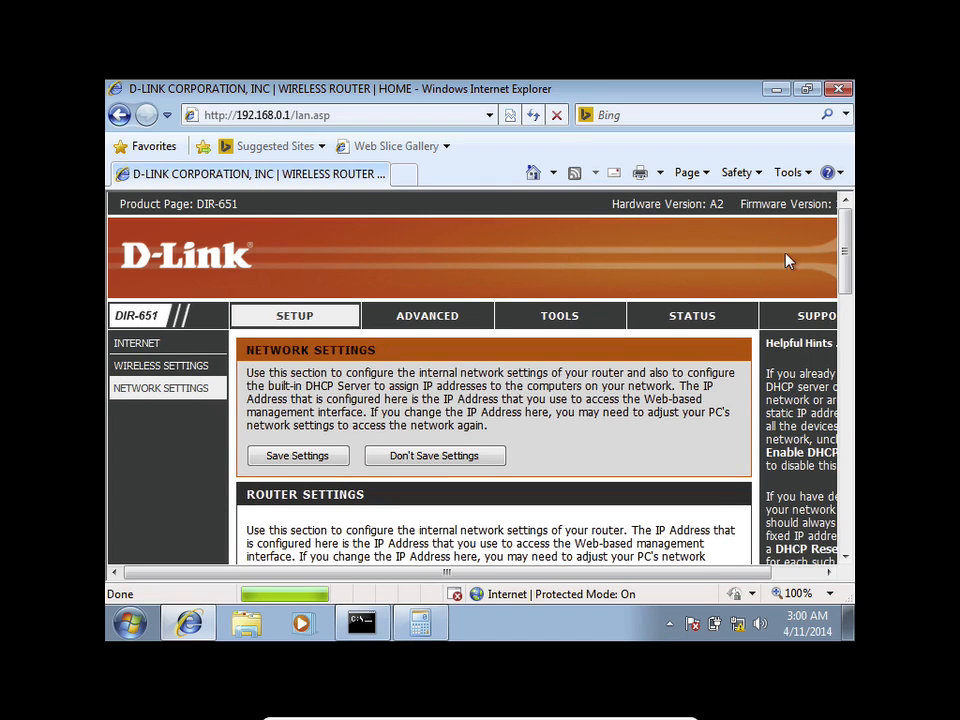
left_click_drag(845, 235, 842, 311)
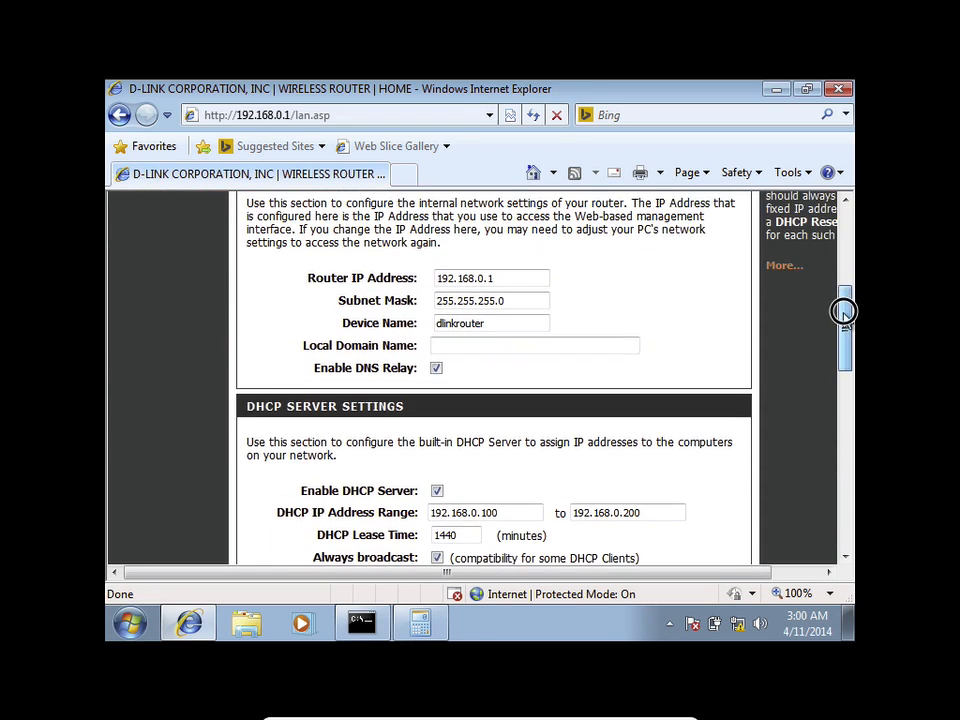
left_click(513, 285)
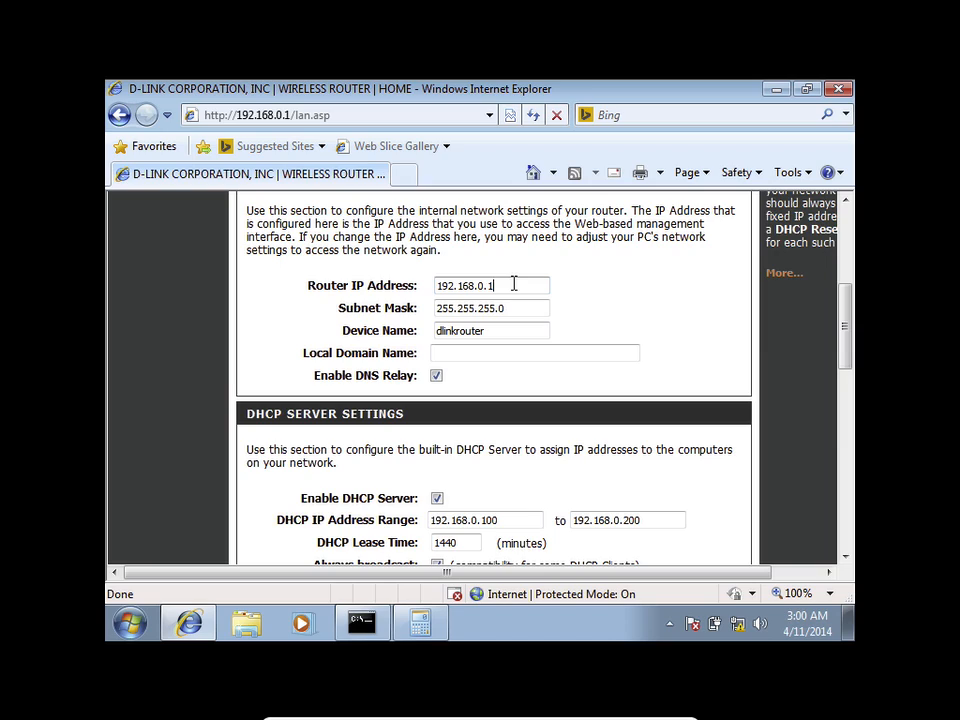
key("BackSpace")
key("BackSpace")
key("BackSpace")
type("4.1")
Step: Set the DHCP address range to 192.168.4.1 through 192.168.4.6
scroll(514, 349, "down", 1)
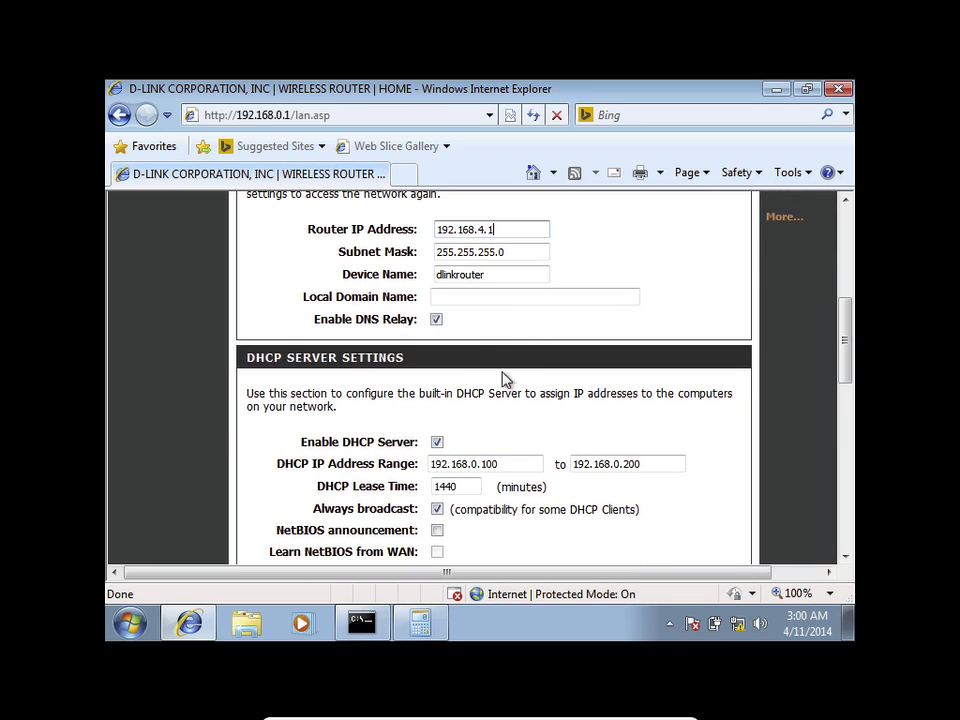
left_click(514, 463)
key("BackSpace")
key("BackSpace")
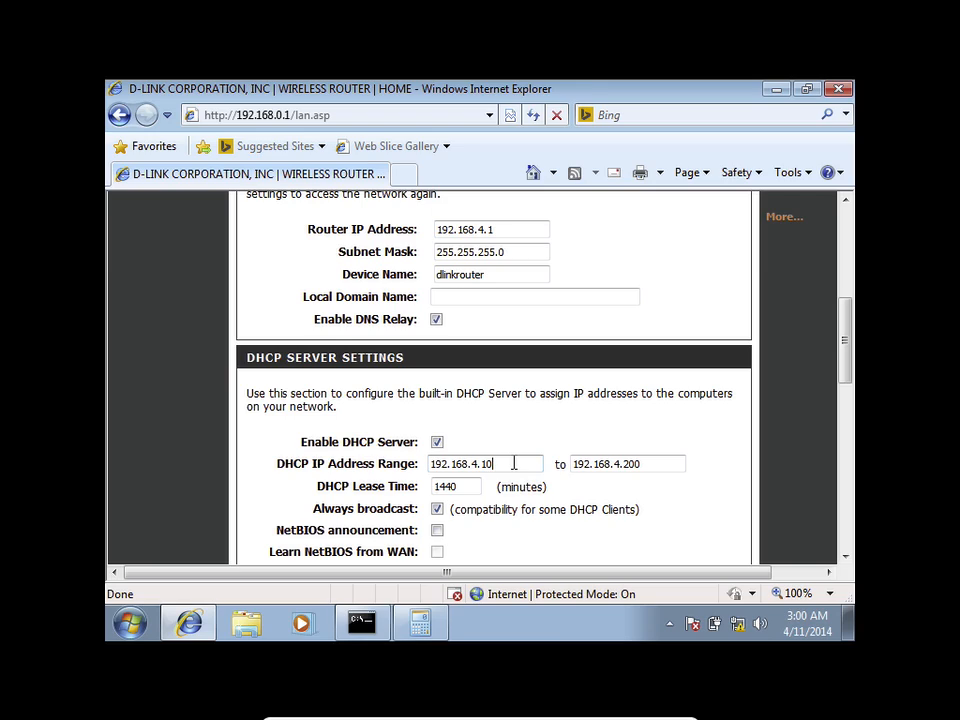
left_click(658, 463)
key("BackSpace")
key("BackSpace")
key("BackSpace")
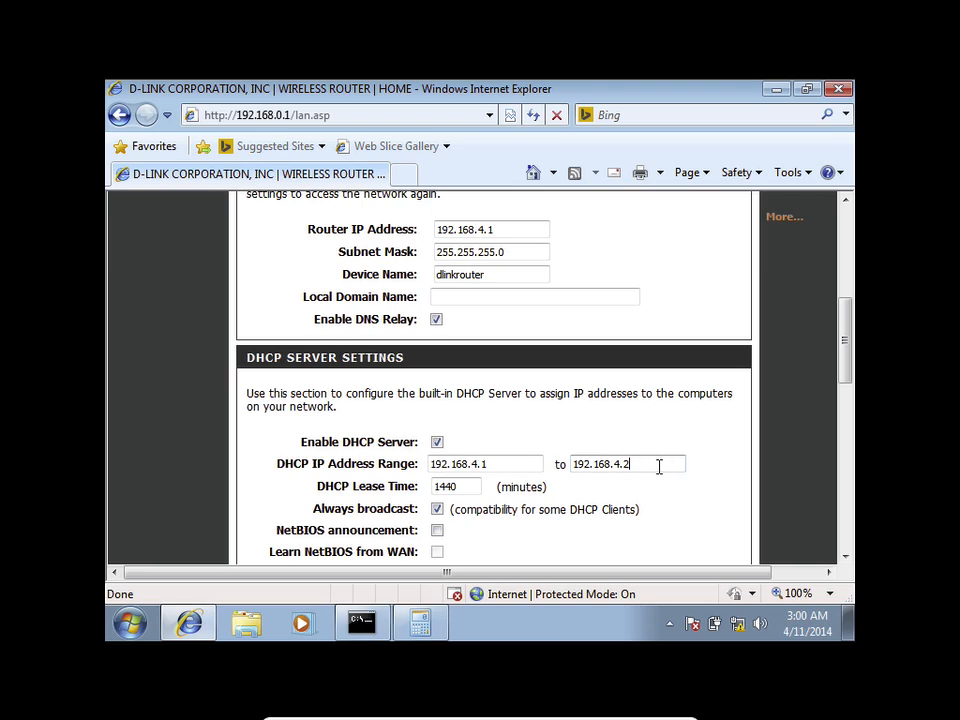
type("6")
mouse_move(844, 360)
left_mouse_down()
mouse_move(845, 438)
mouse_move(846, 337)
left_mouse_up()
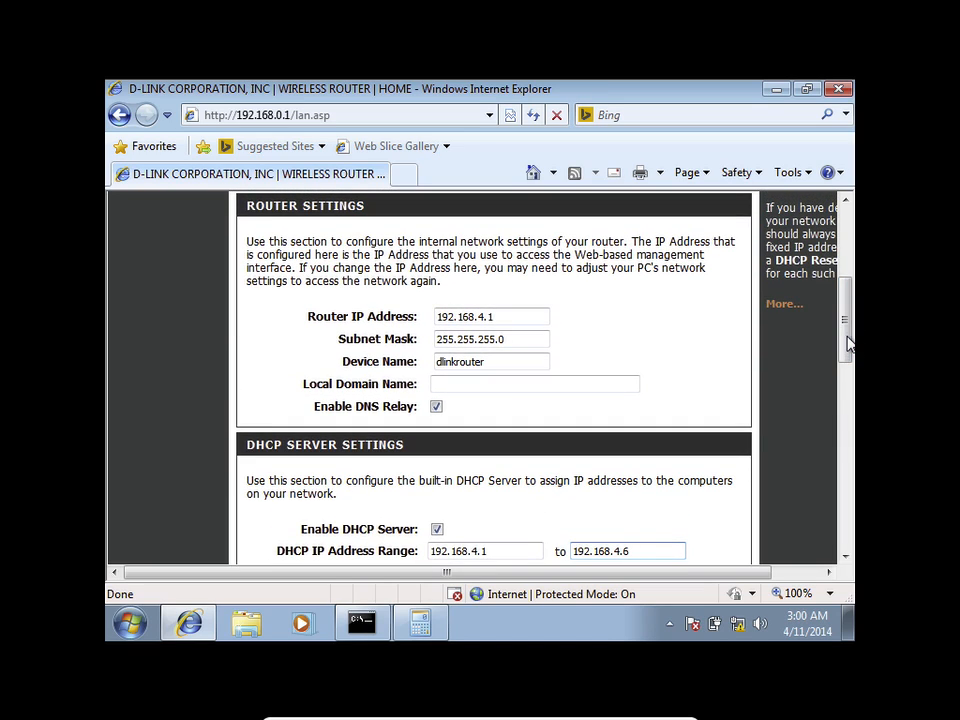
Step: Change the router IP's last digit to 6, then restore it to 192.168.4.1
left_click(511, 312)
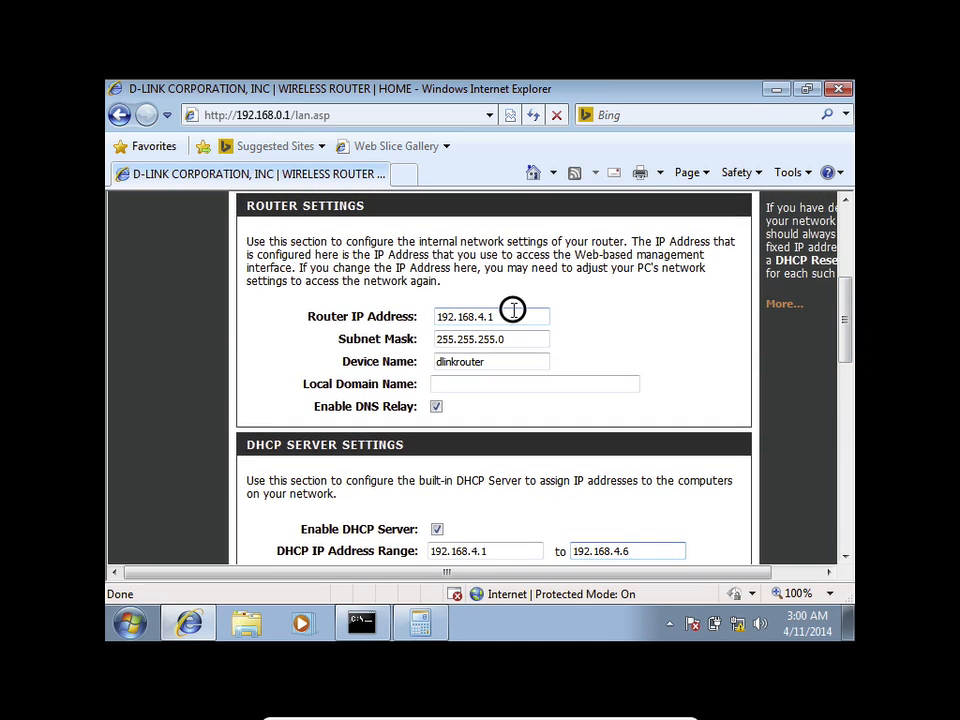
key("BackSpace")
type("6")
key("BackSpace")
type("1")
left_click_drag(843, 310, 851, 376)
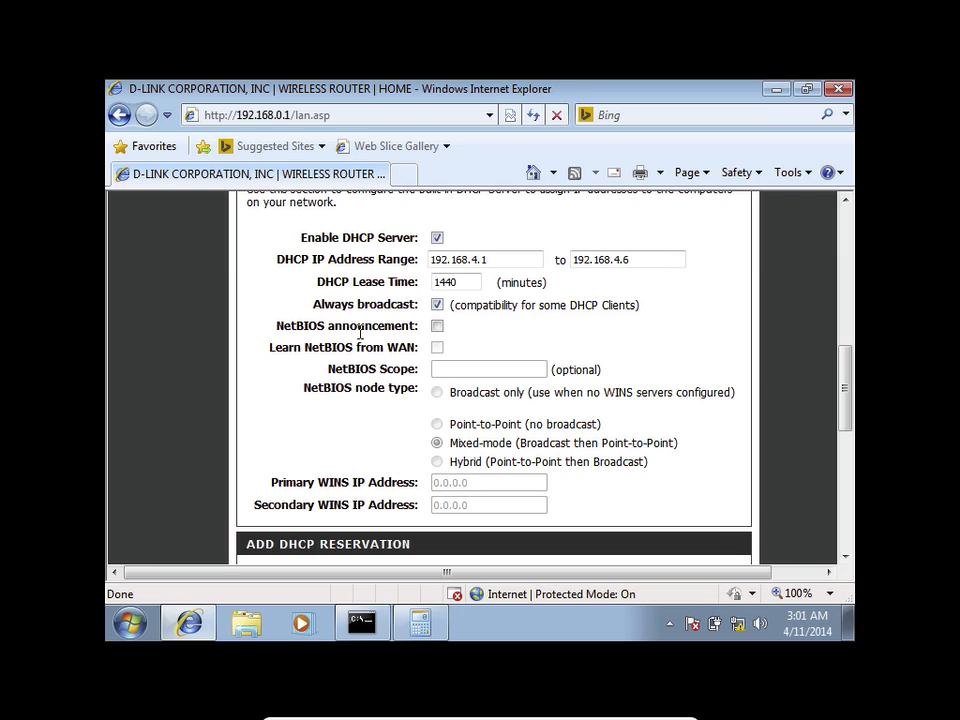
left_click(436, 327)
left_click(843, 381)
left_click_drag(843, 381, 845, 402)
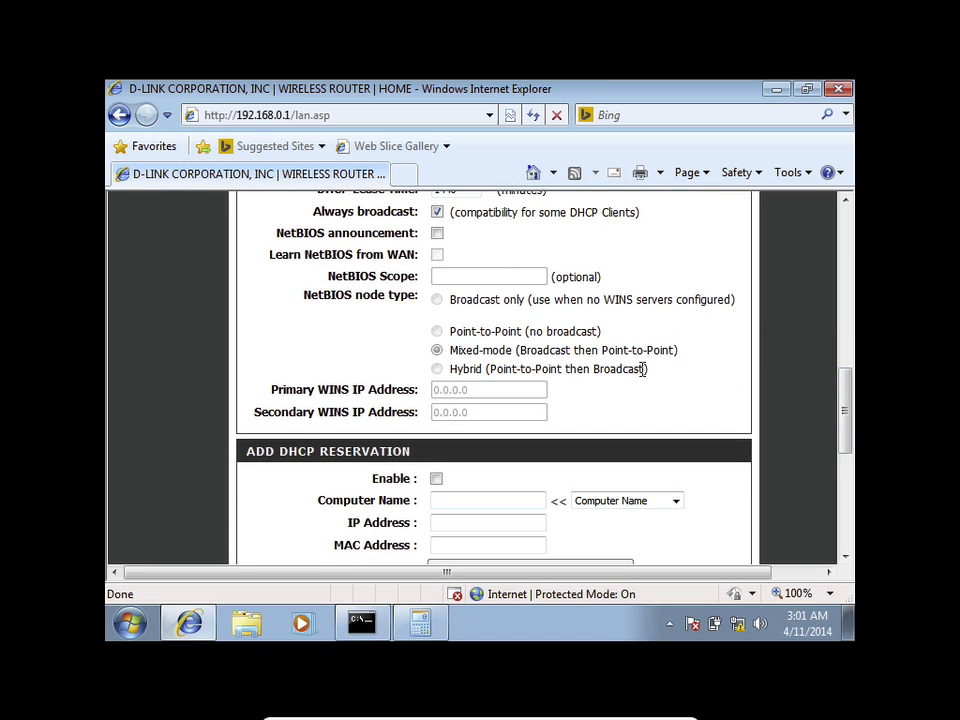
left_click_drag(845, 414, 844, 439)
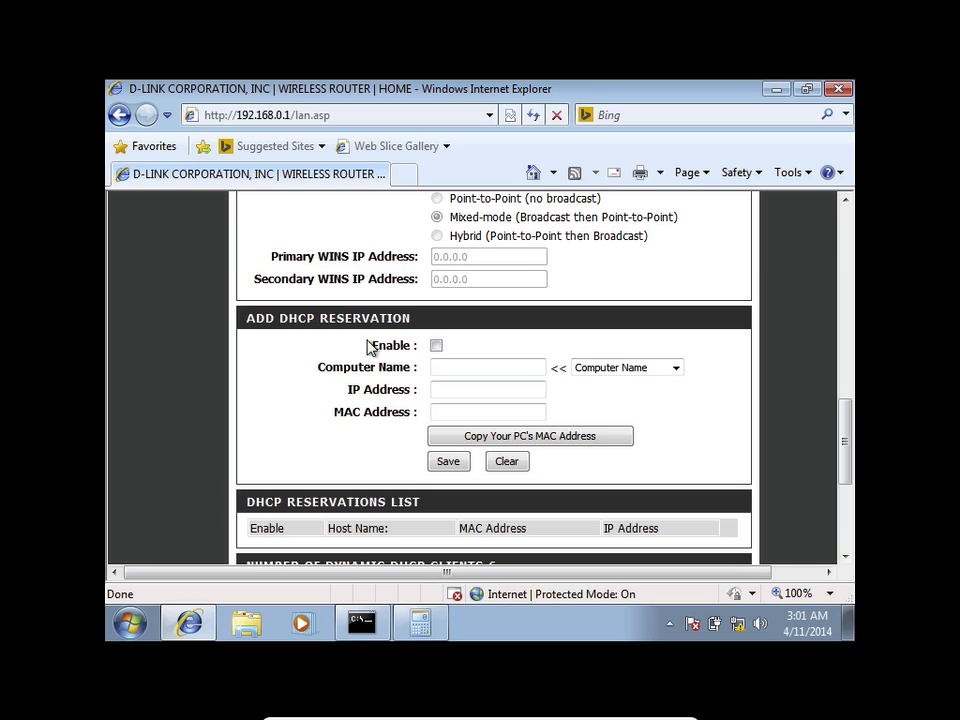
left_click(451, 411)
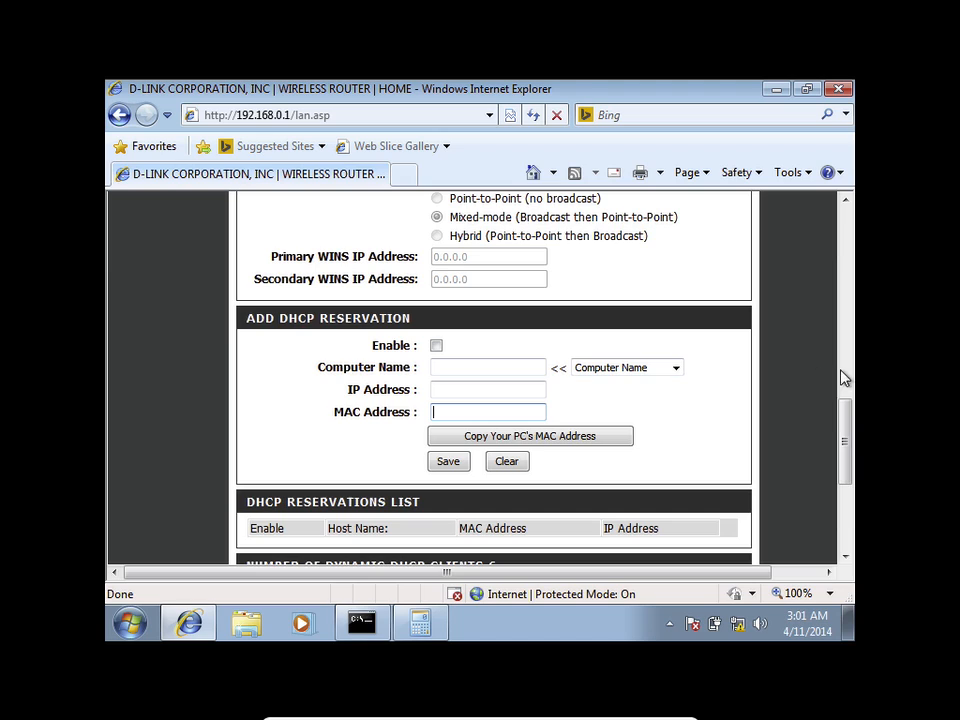
left_click_drag(843, 416, 858, 476)
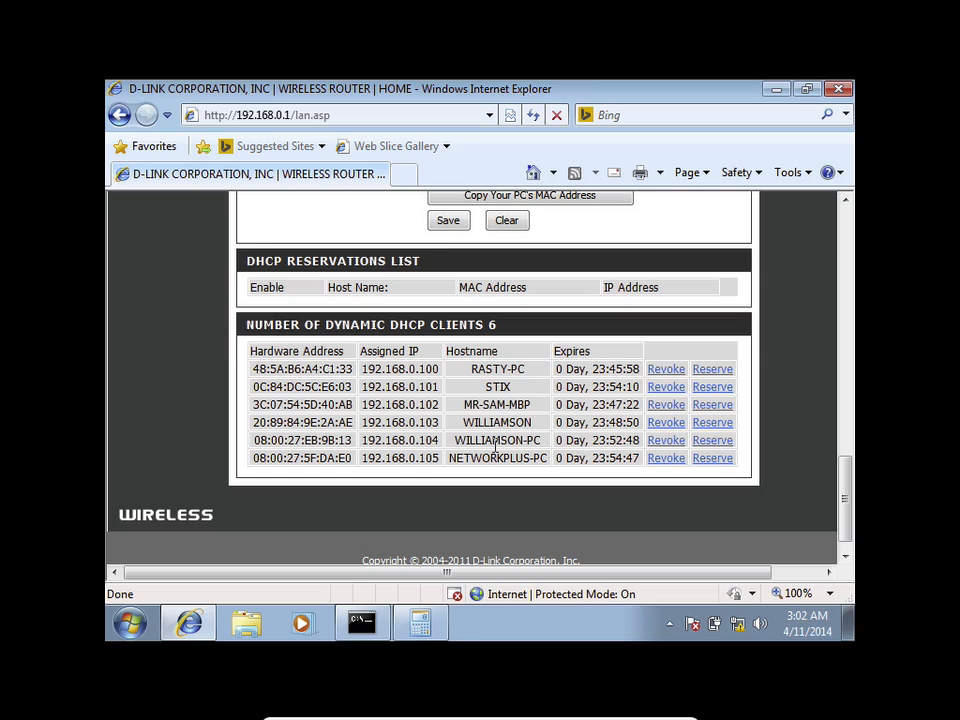
left_click(351, 370)
Step: Save the network settings and dismiss the IP address conflict warning
scroll(248, 376, "up", 1)
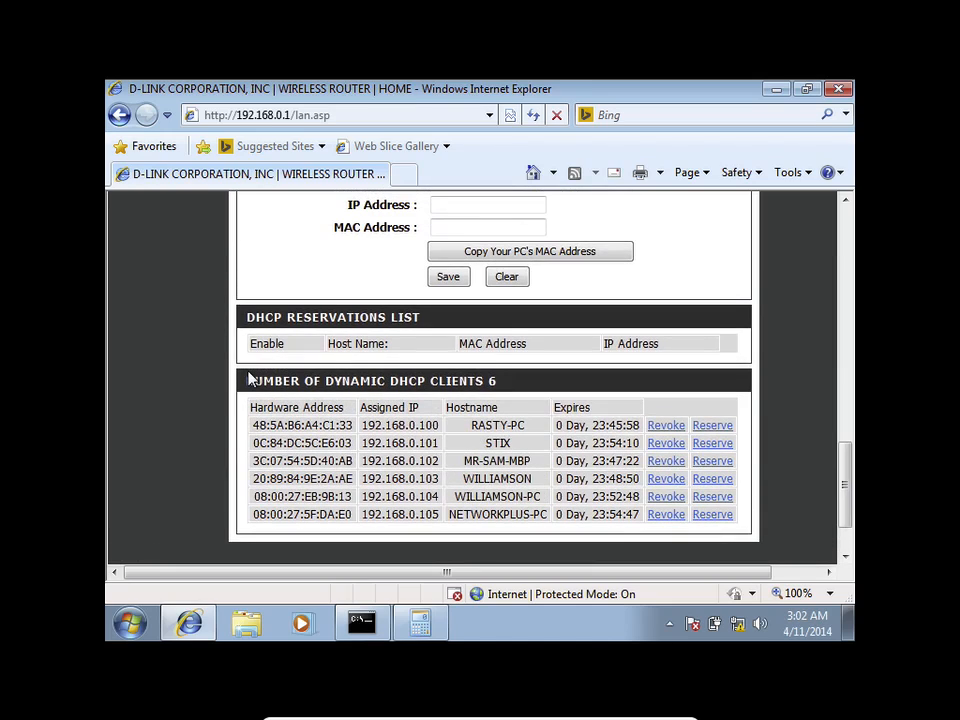
scroll(248, 376, "up", 14)
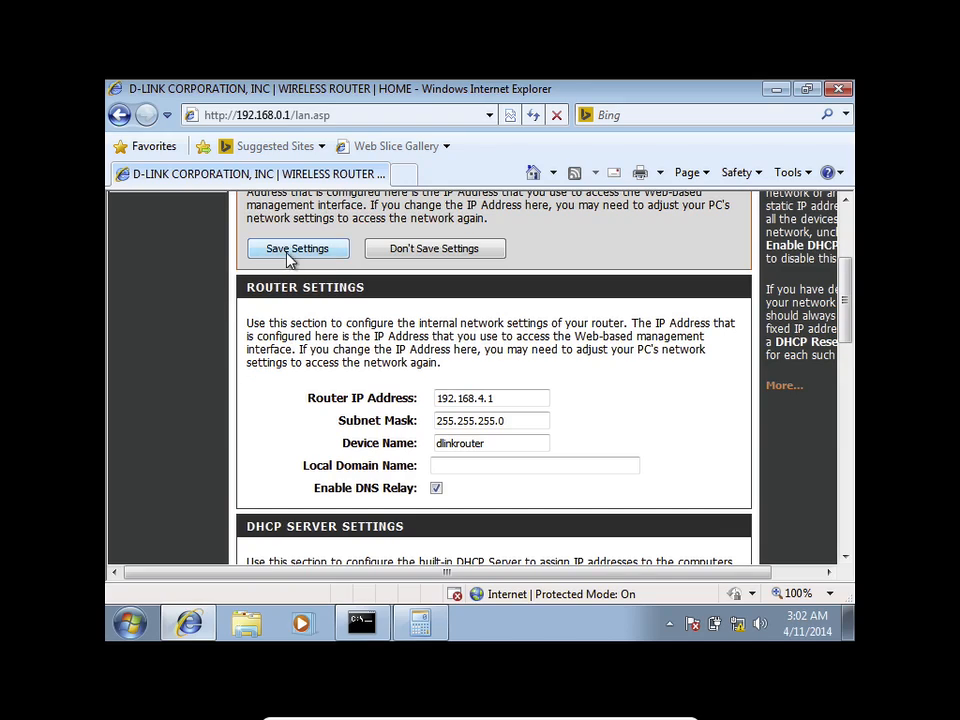
left_click(289, 248)
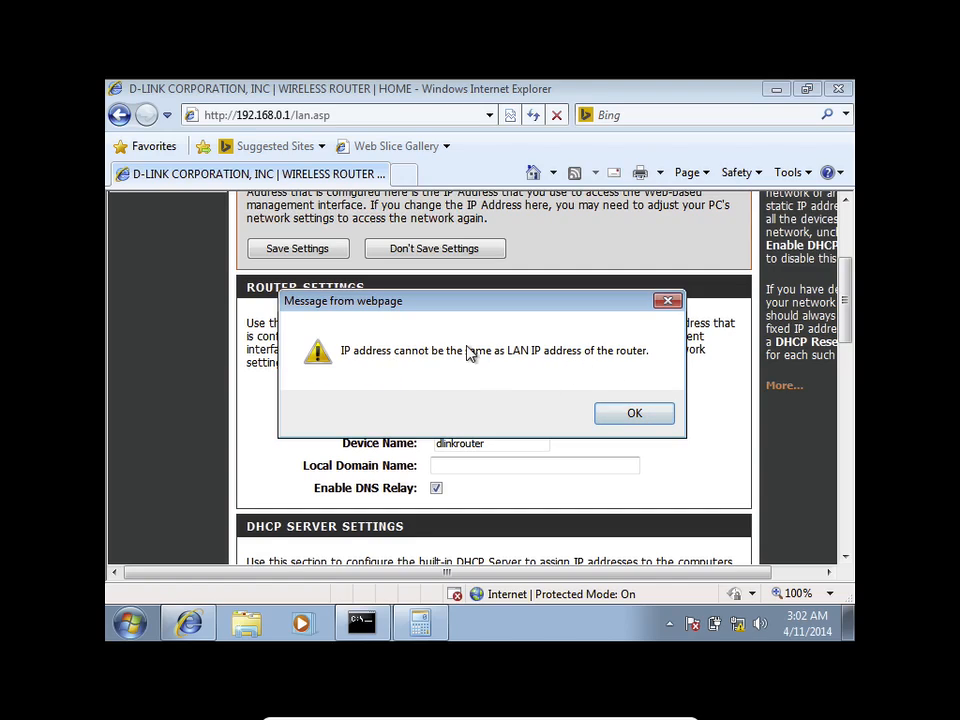
left_click(632, 415)
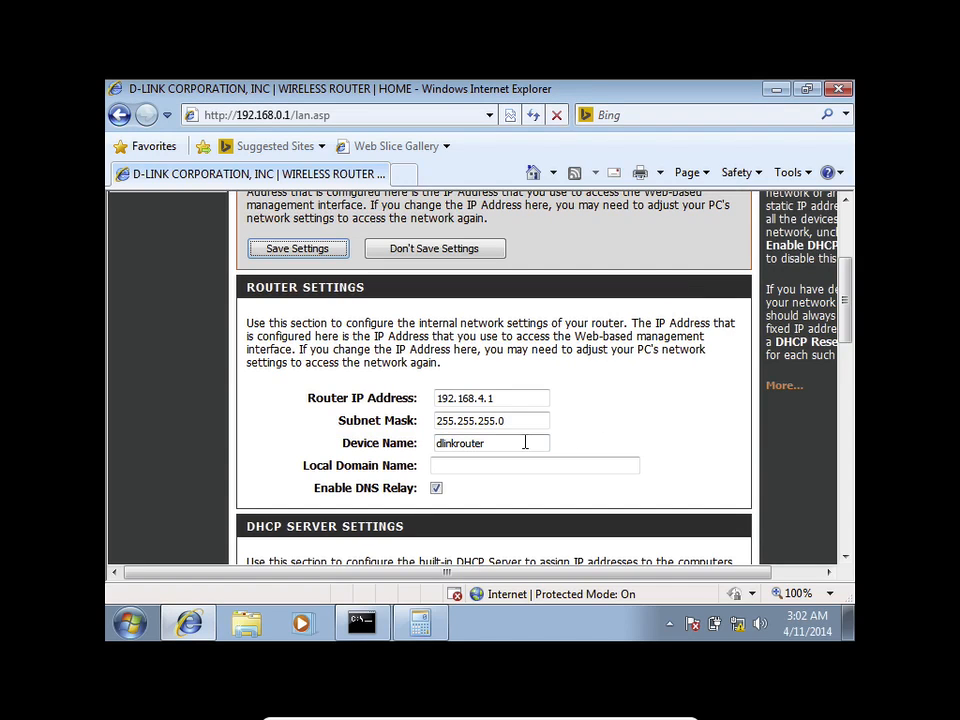
Step: Save the corrected settings with the DHCP range starting at 192.168.4.2
scroll(525, 445, "down", 3)
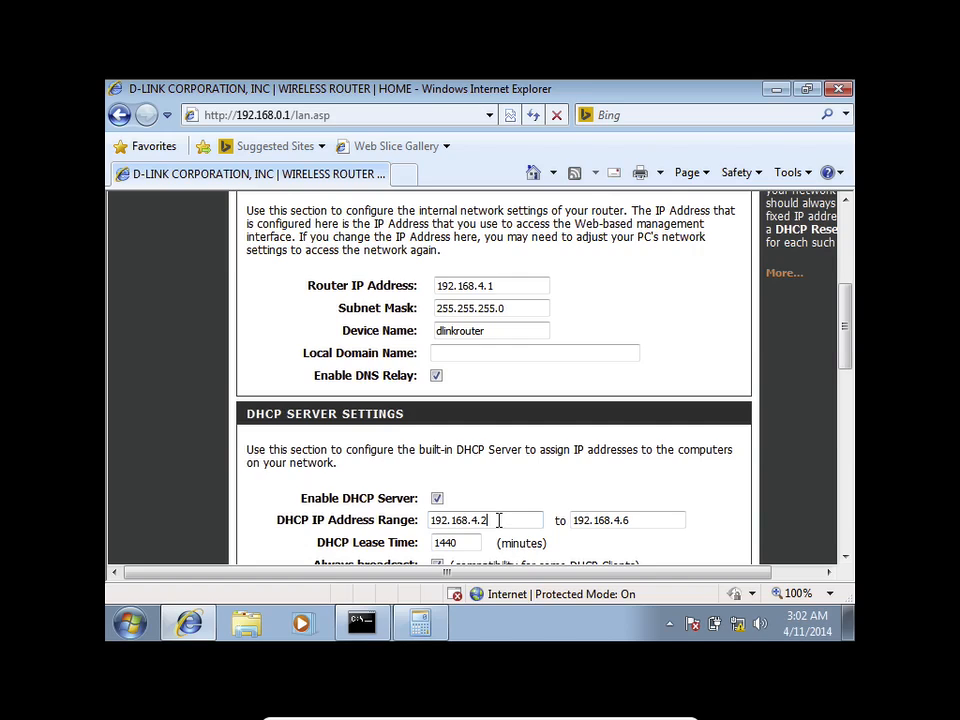
scroll(539, 364, "up", 1)
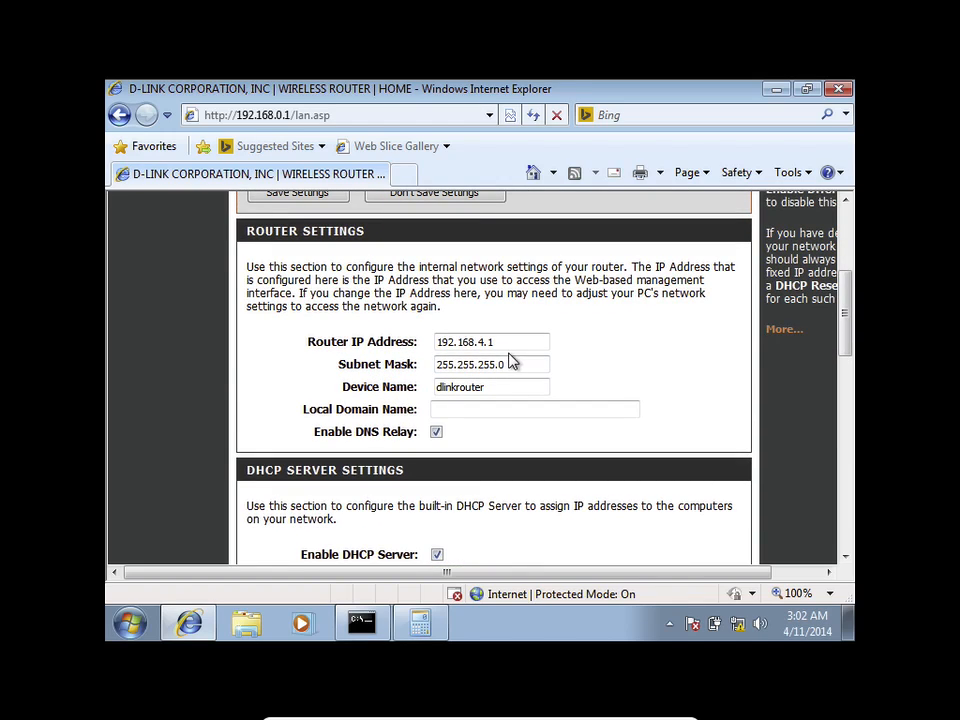
scroll(514, 360, "up", 4)
left_click(318, 416)
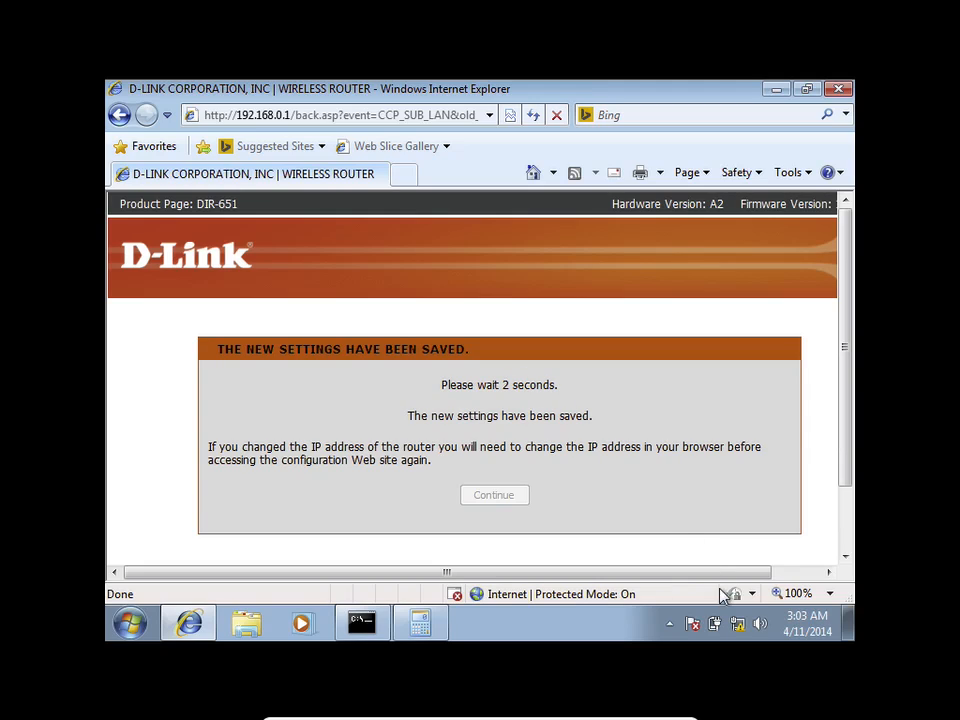
right_click(737, 620)
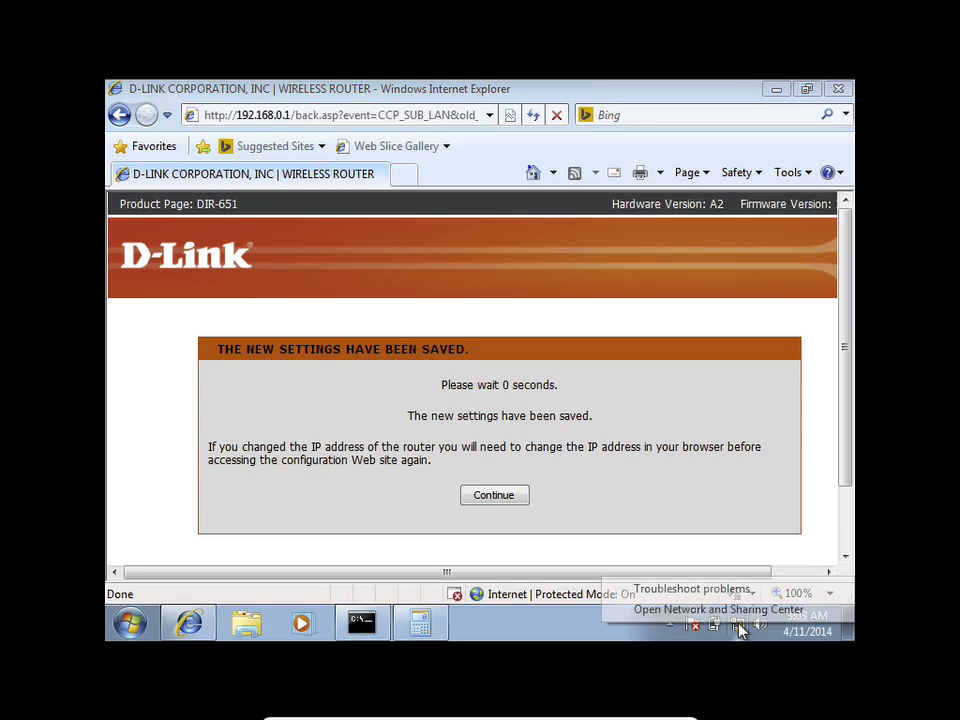
Step: Check Local Area Connection details (still 192.168.0.105, no Internet), then return to the browser
left_click(718, 609)
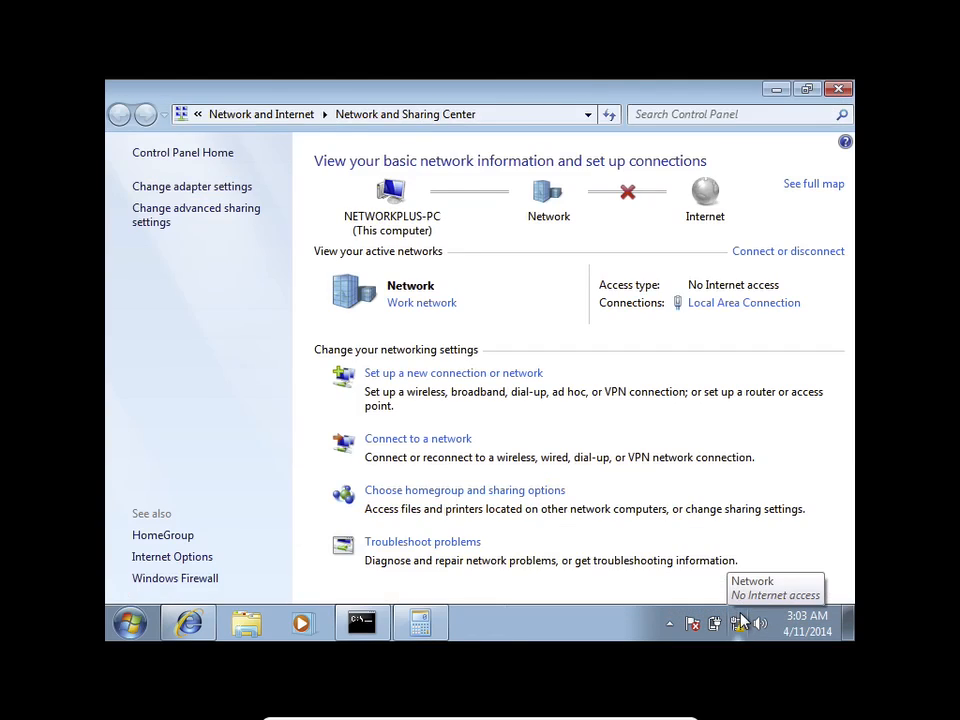
left_click(700, 304)
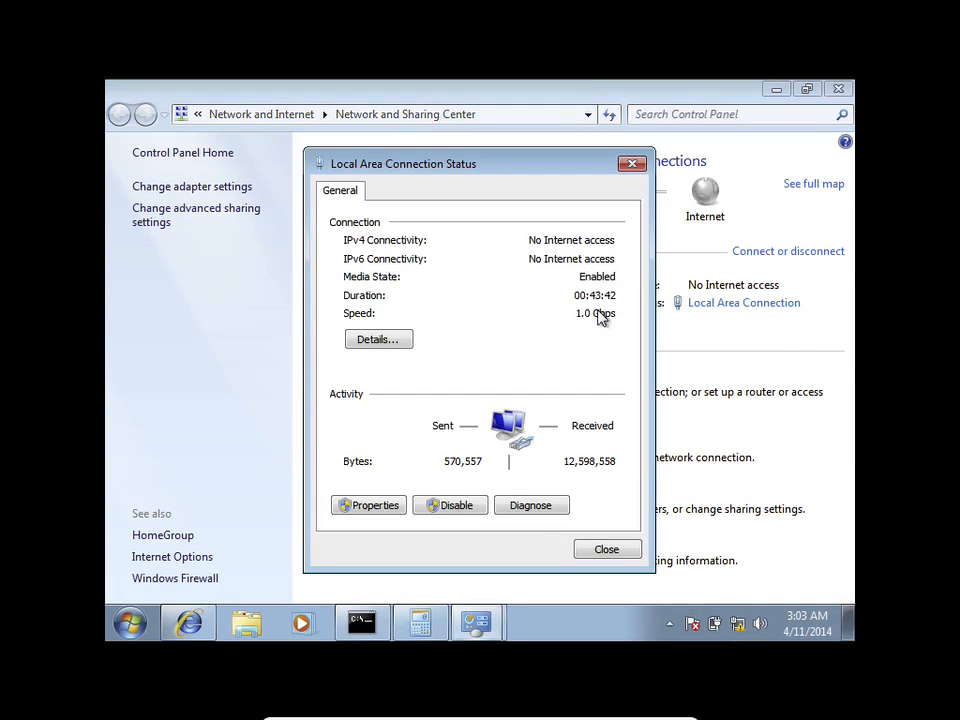
left_click(378, 340)
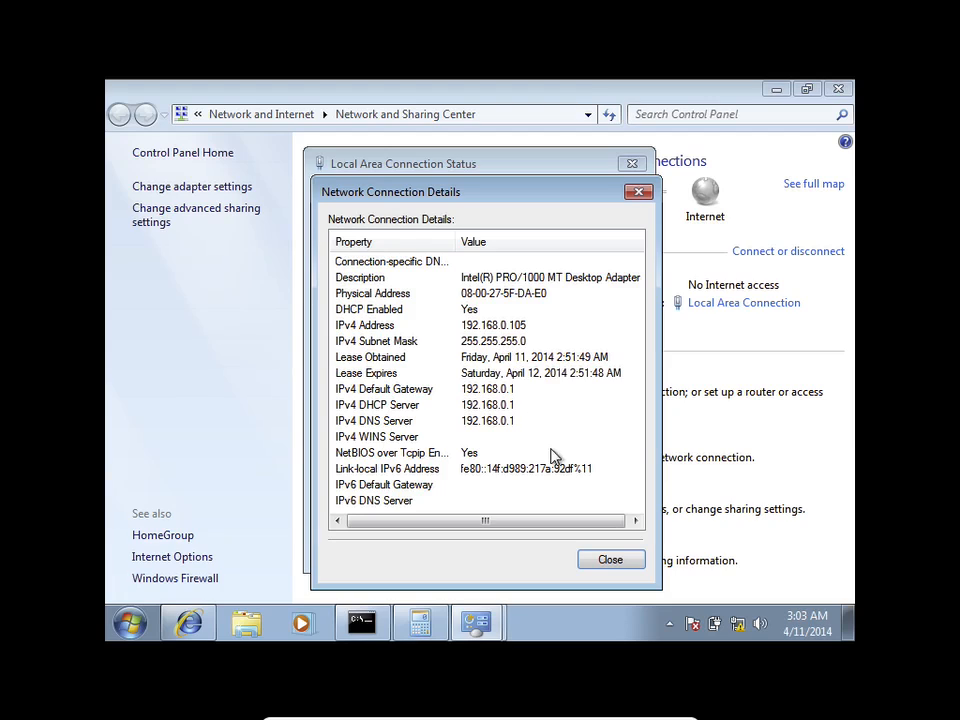
left_click(607, 557)
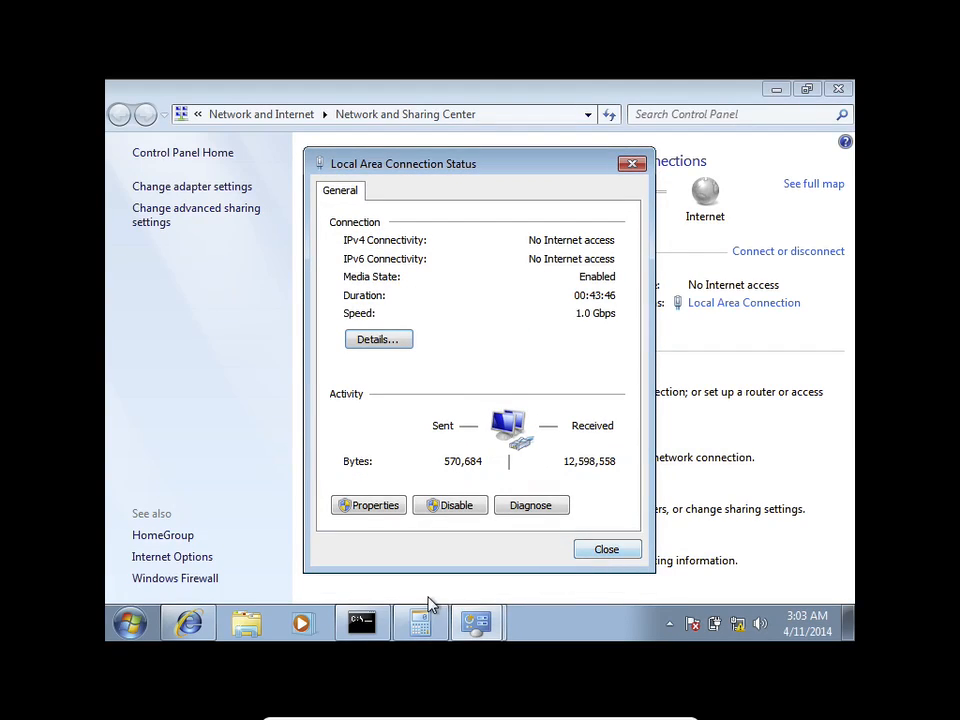
left_click(212, 624)
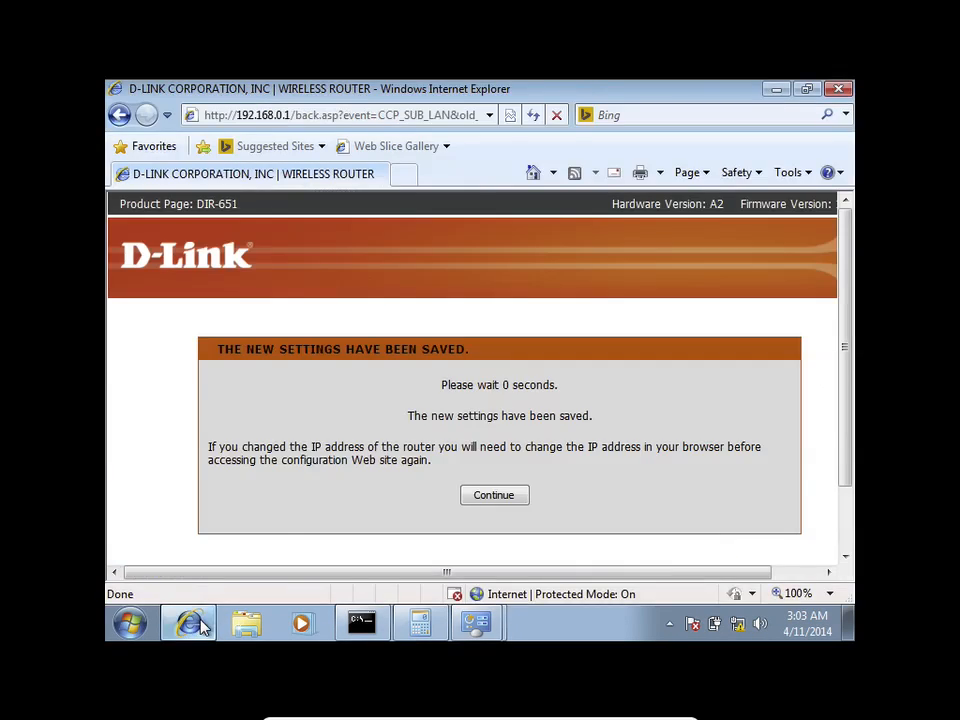
Step: Continue past the settings-saved message and browse to the router at 192.168.4.1
left_click(480, 505)
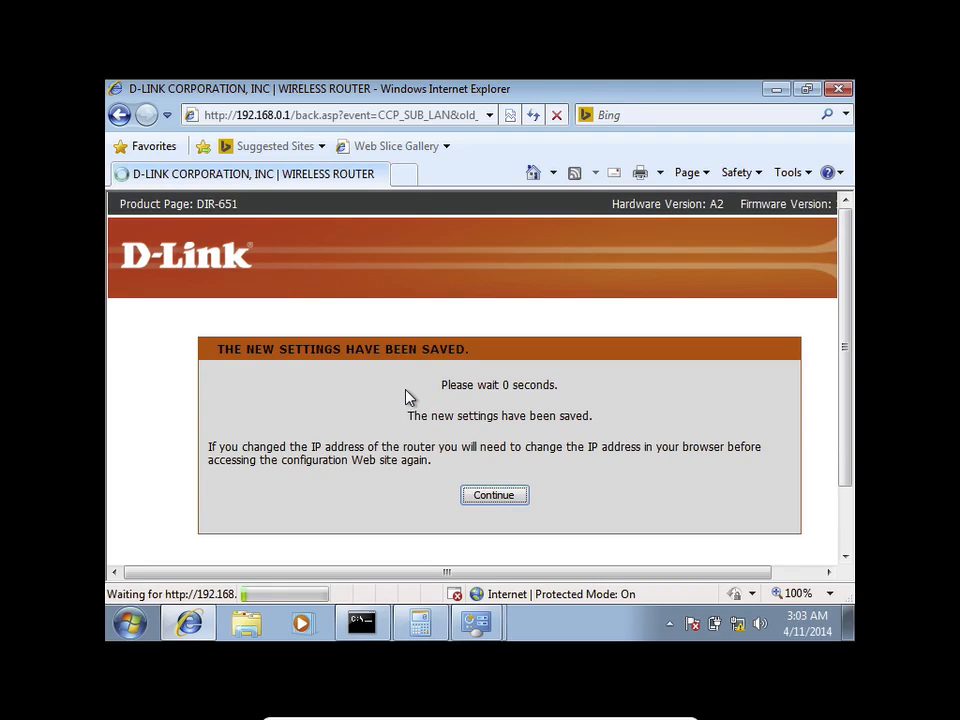
left_click(338, 115)
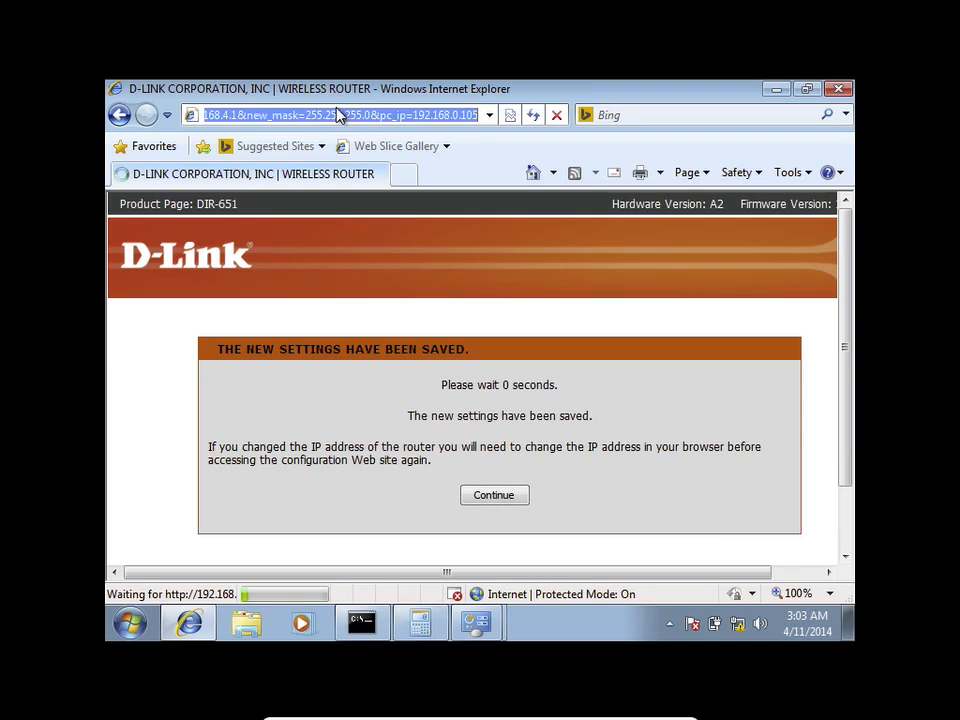
type("192")
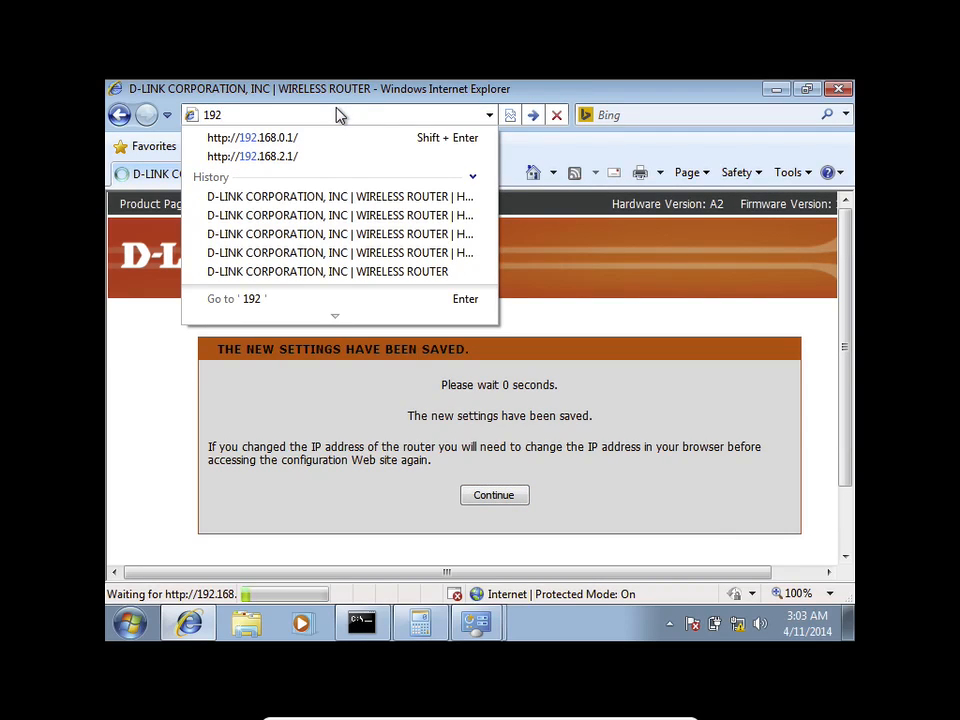
type(".168")
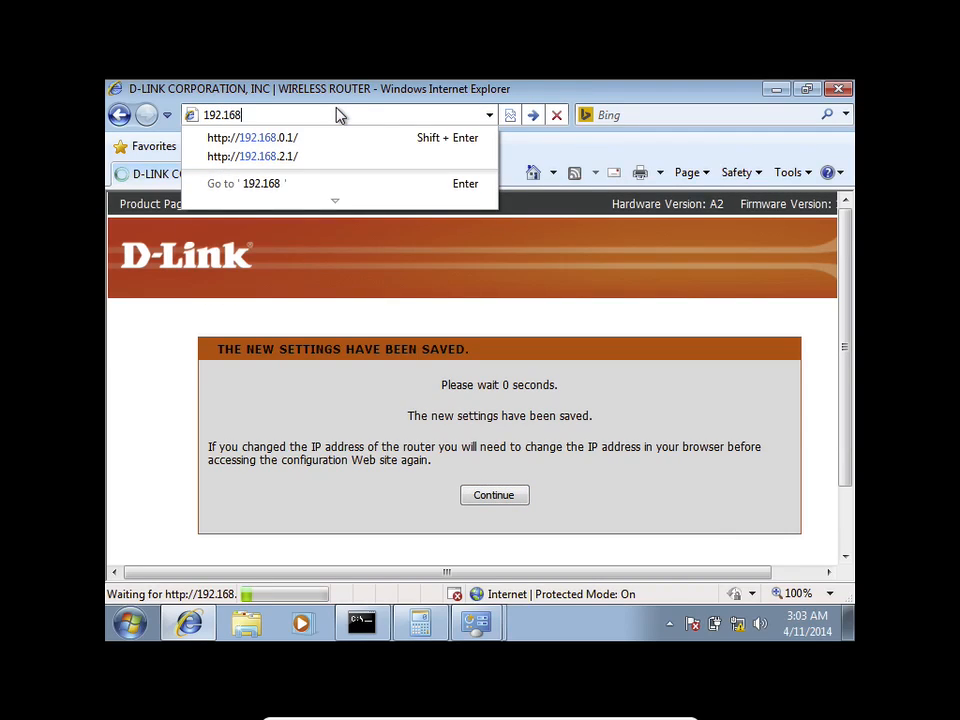
type(".4.1")
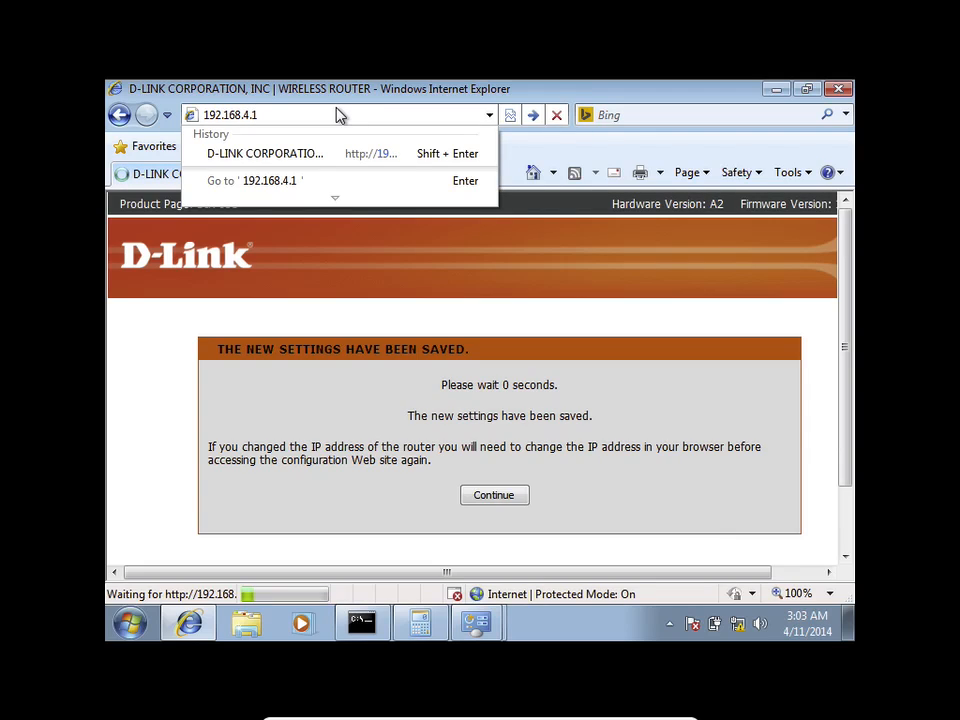
key("Return")
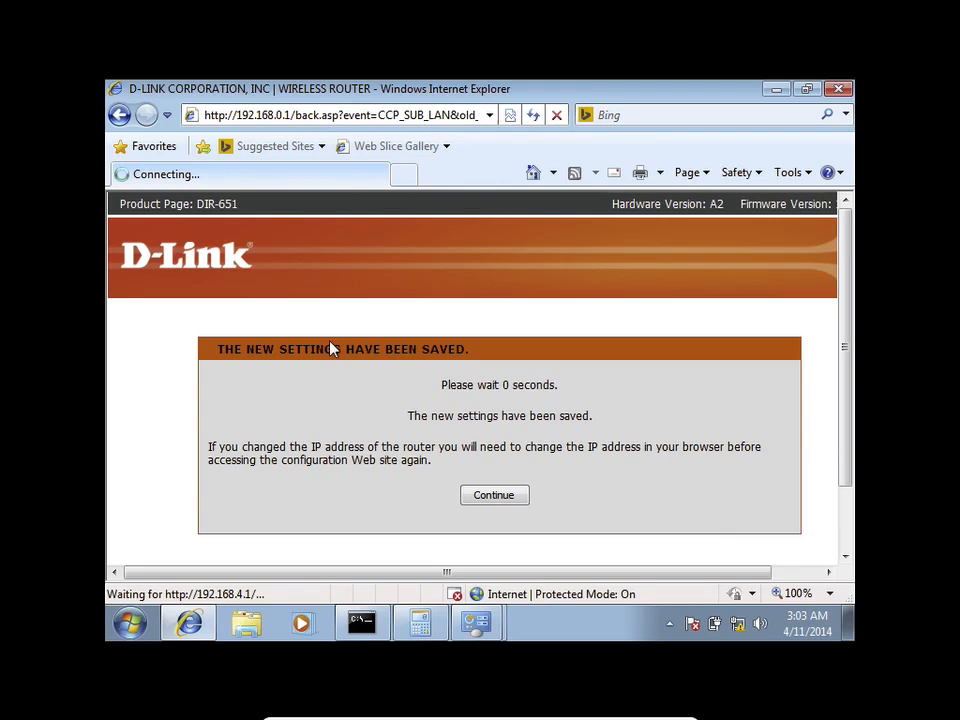
Step: Reopen the Local Area Connection details from Network and Sharing Center, then close them
right_click(738, 624)
left_click(739, 619)
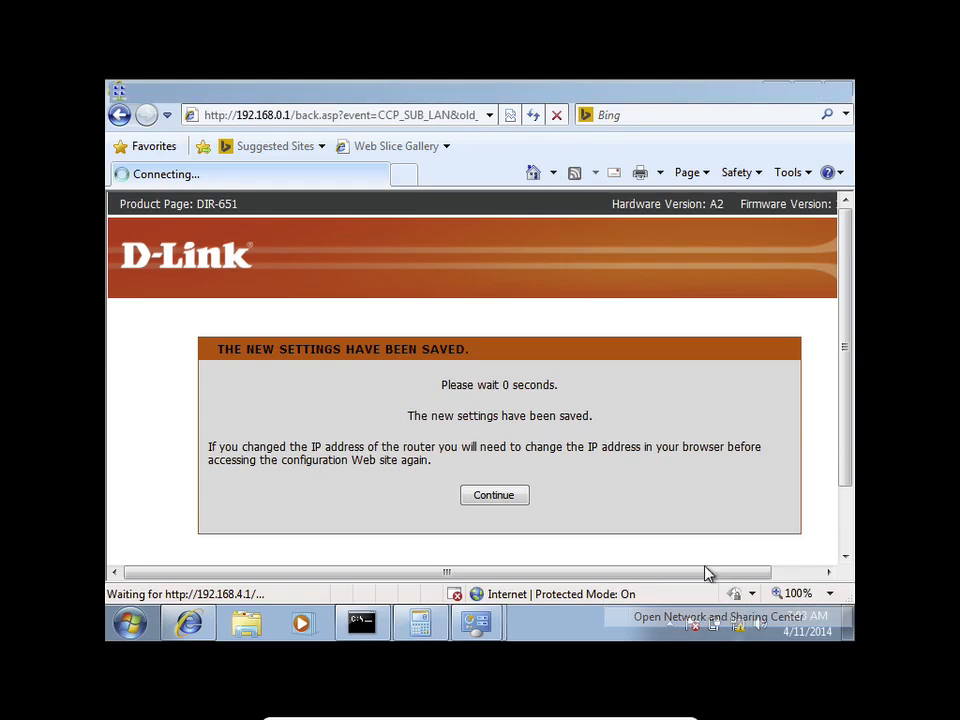
left_click(718, 312)
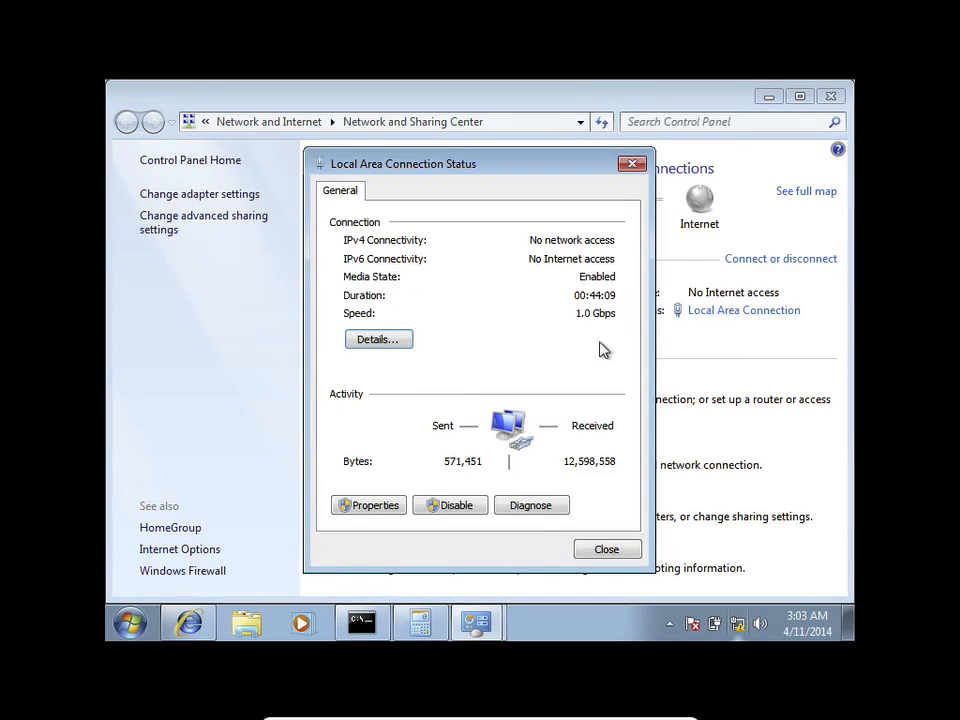
left_click(393, 341)
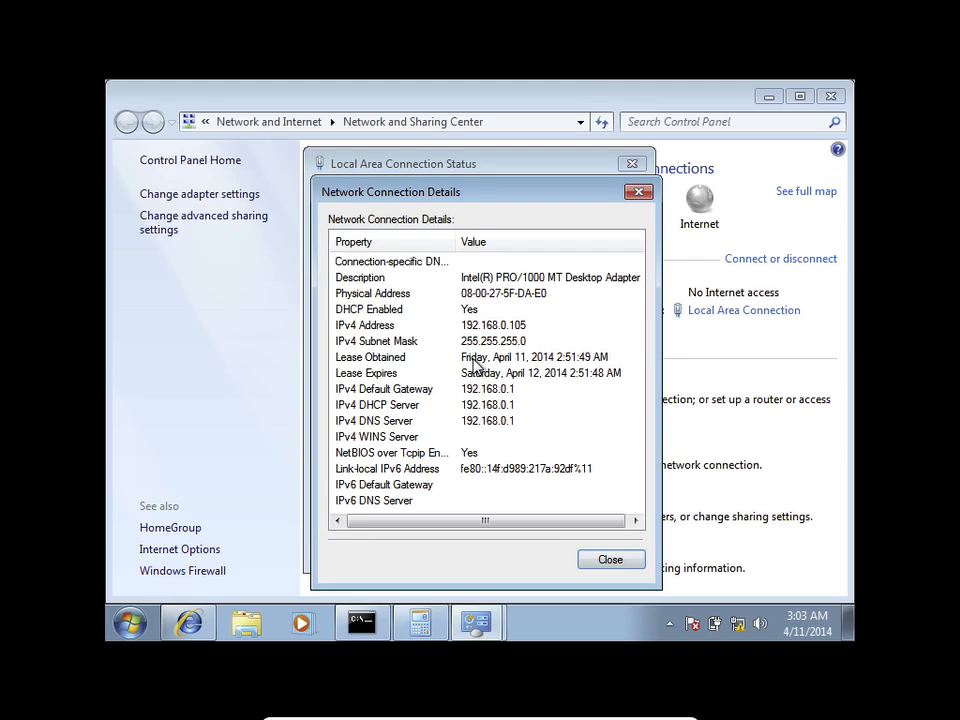
left_click(610, 561)
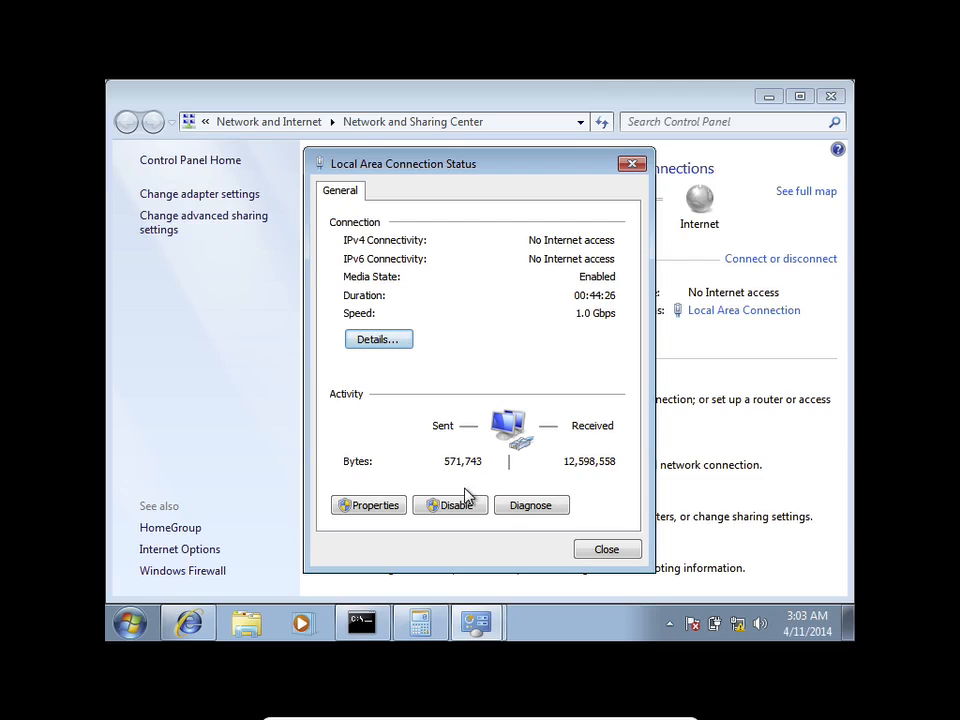
Step: Run Diagnose on the Local Area Connection and reposition the diagnostics window
left_click(557, 510)
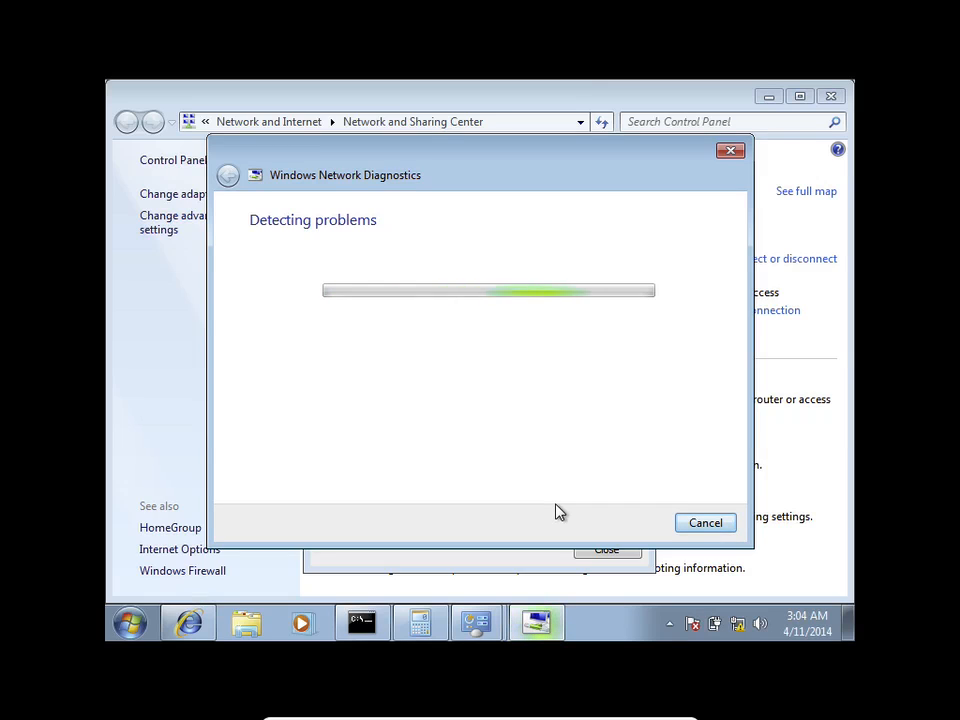
left_click_drag(338, 148, 377, 301)
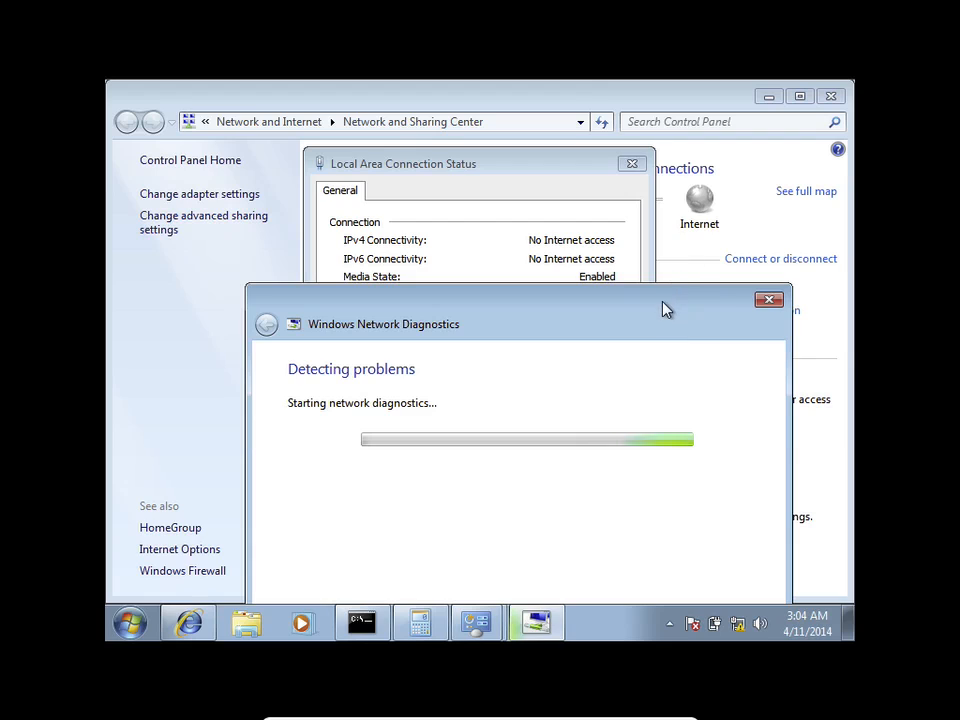
left_click_drag(660, 300, 638, 172)
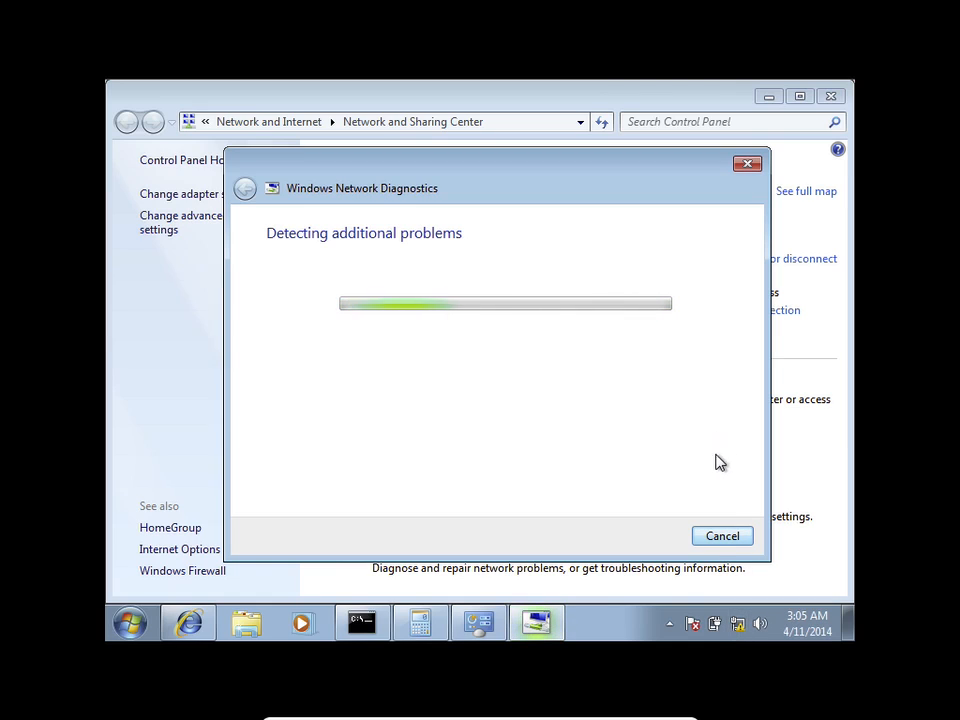
Step: Close diagnostics and confirm the PC now has IP 192.168.4.2 with gateway 192.168.4.1
left_click(747, 164)
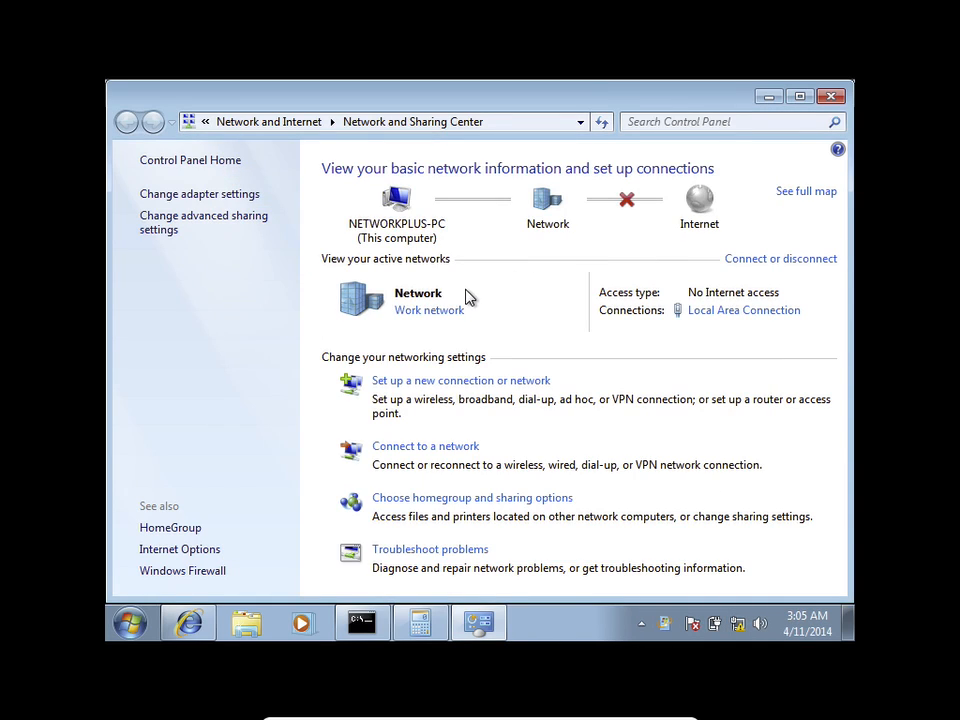
left_click(692, 312)
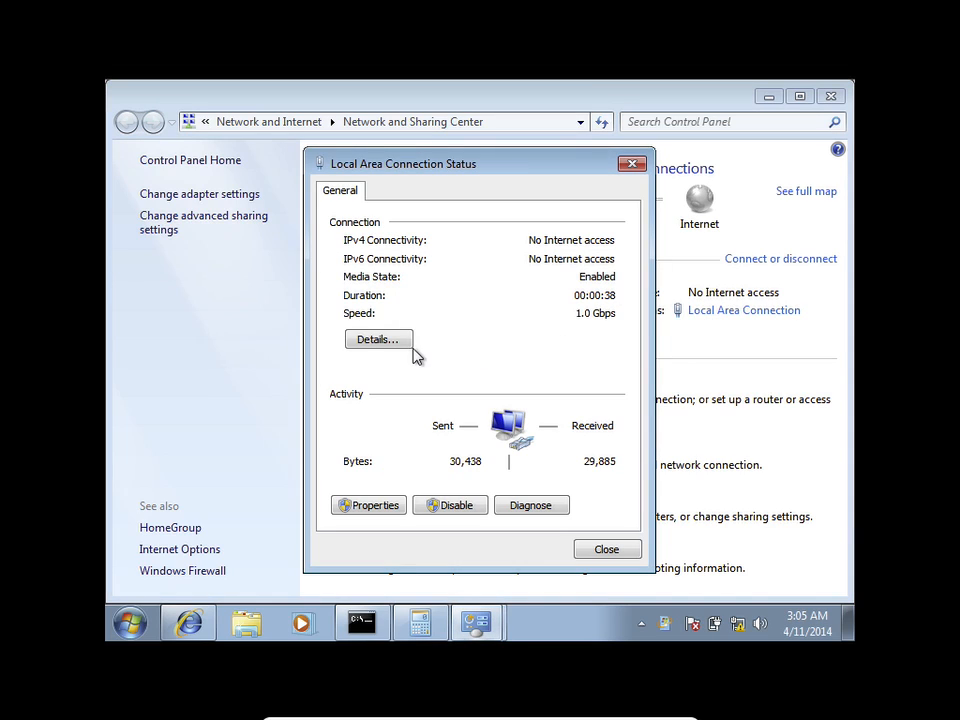
left_click(372, 342)
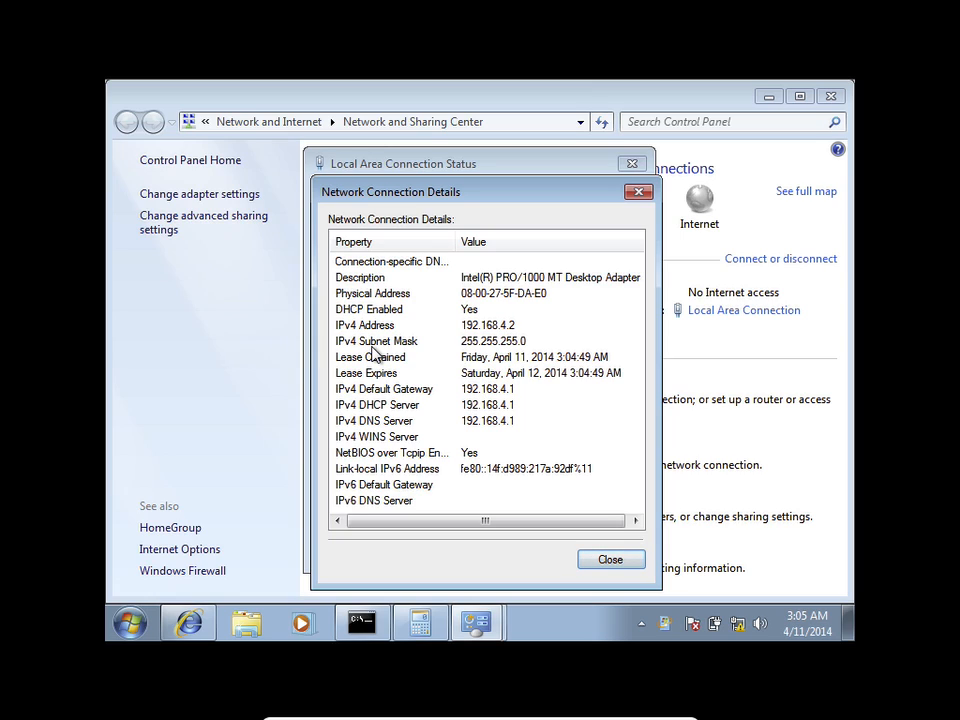
left_click(593, 559)
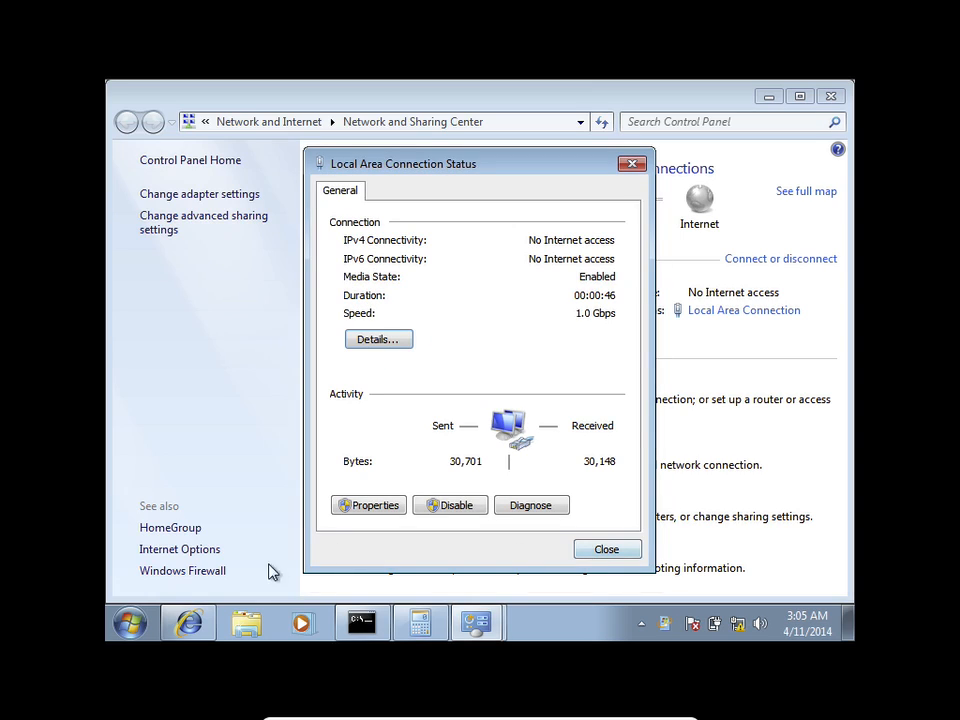
Step: Return to Internet Explorer and enter the router's new address 192.168.4.1
left_click(189, 623)
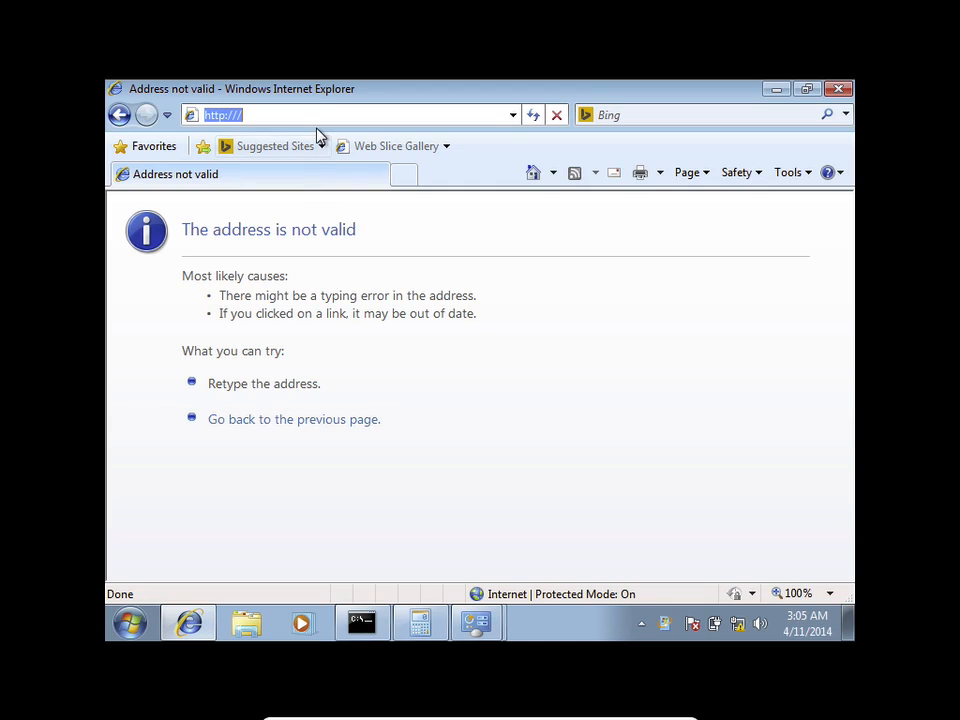
type("192")
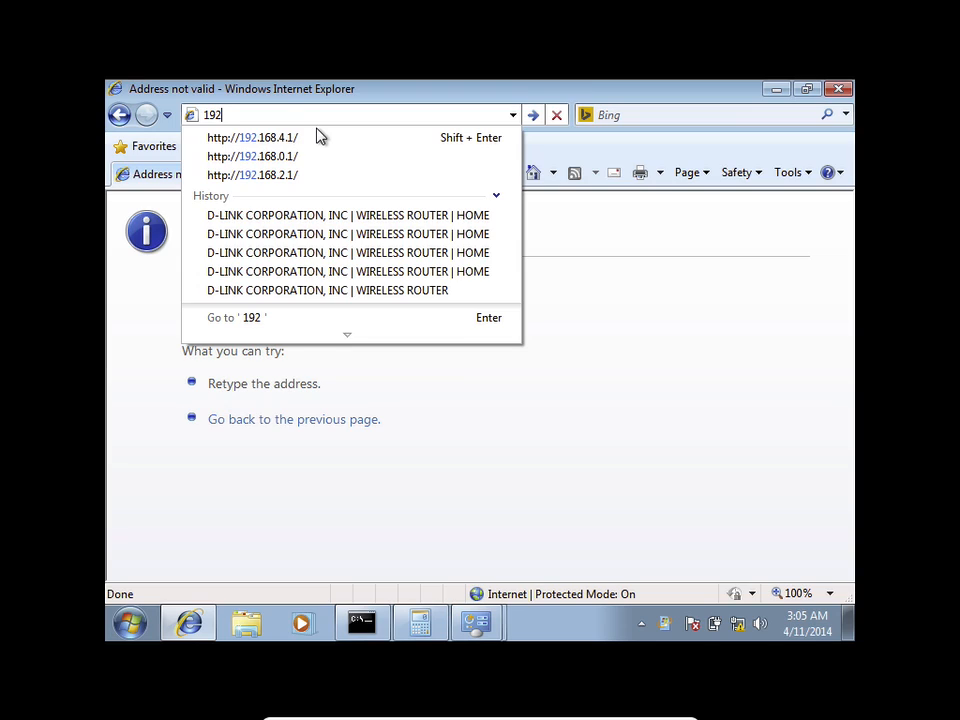
type(".168")
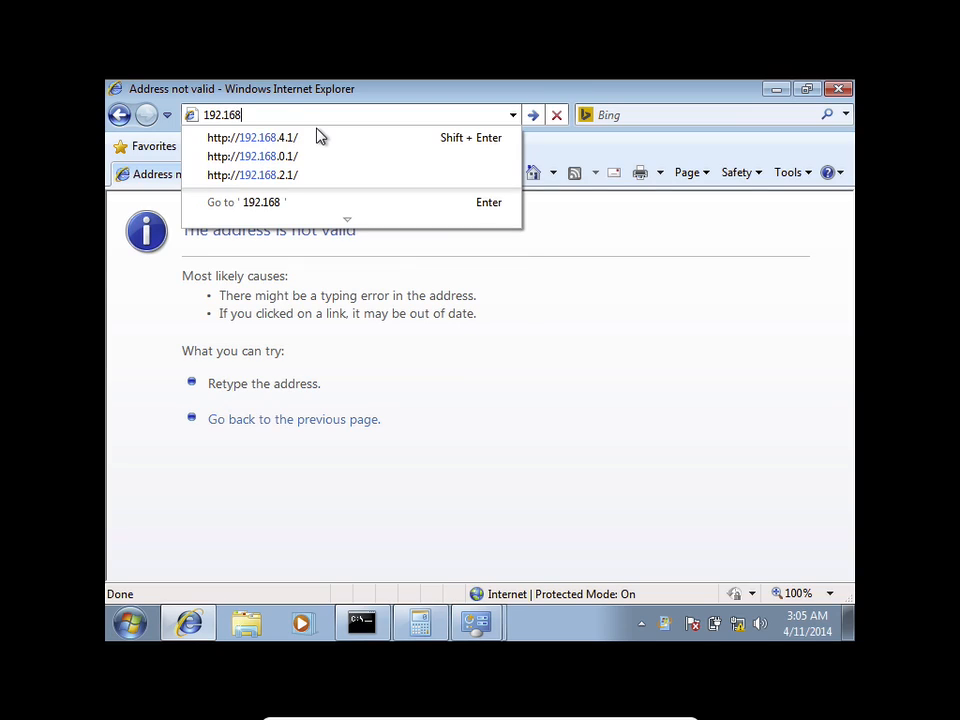
type(".4.")
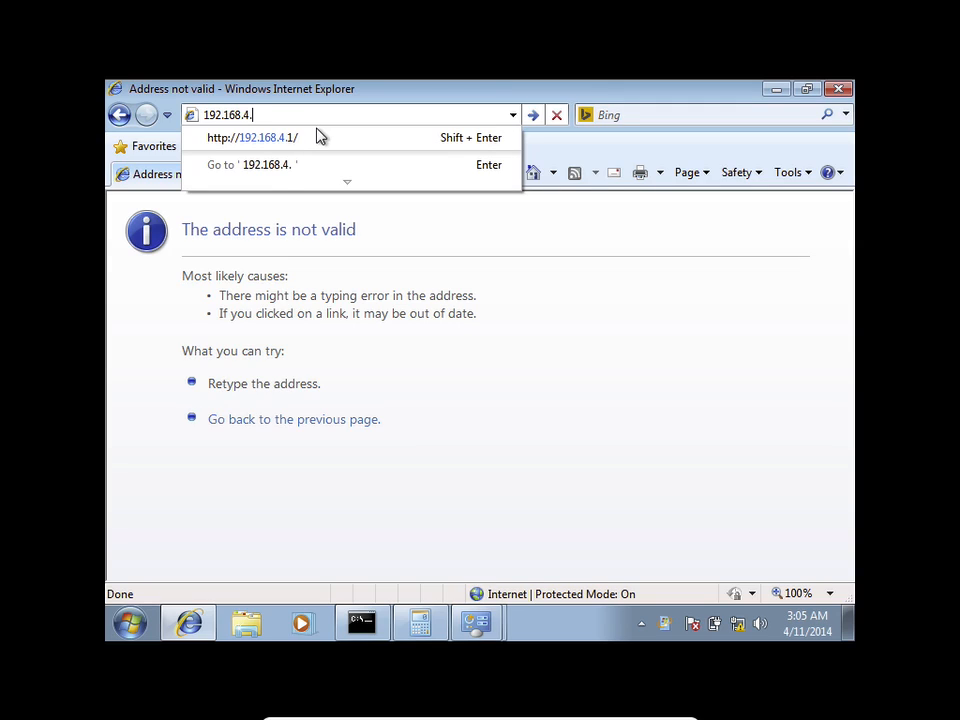
type("1")
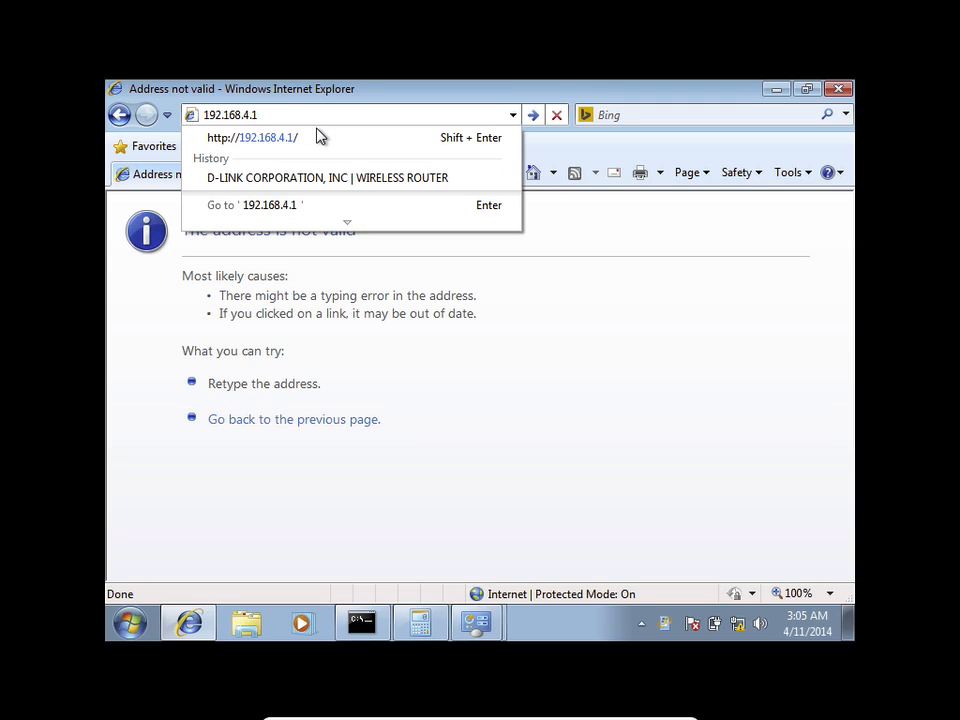
Step: Load the router at 192.168.4.1 and log in with the admin password
key("Return")
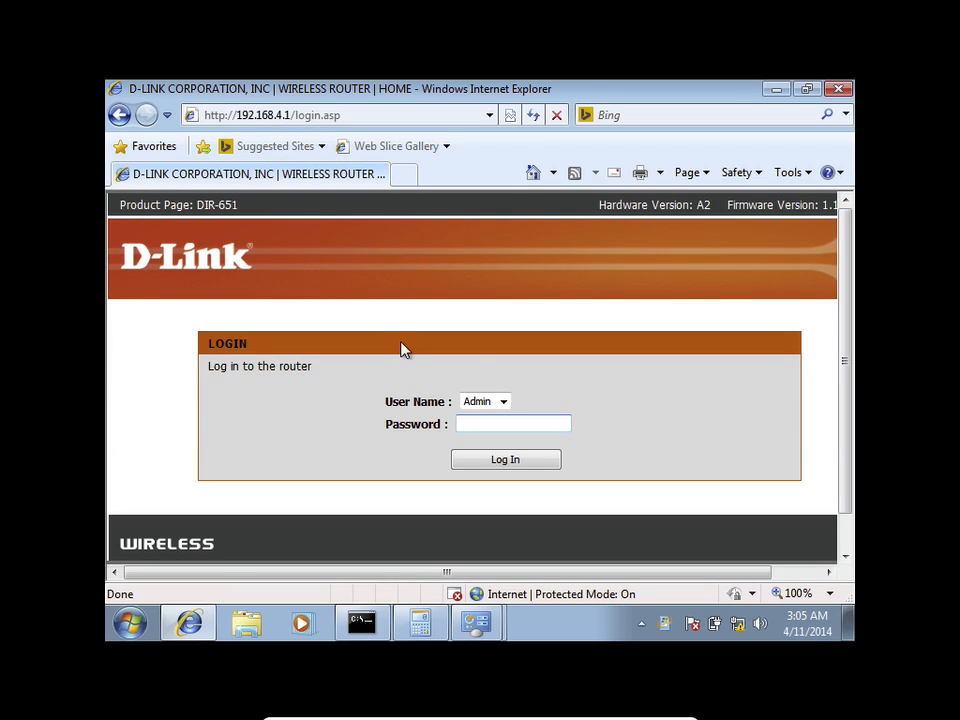
type("ad********")
key("Return")
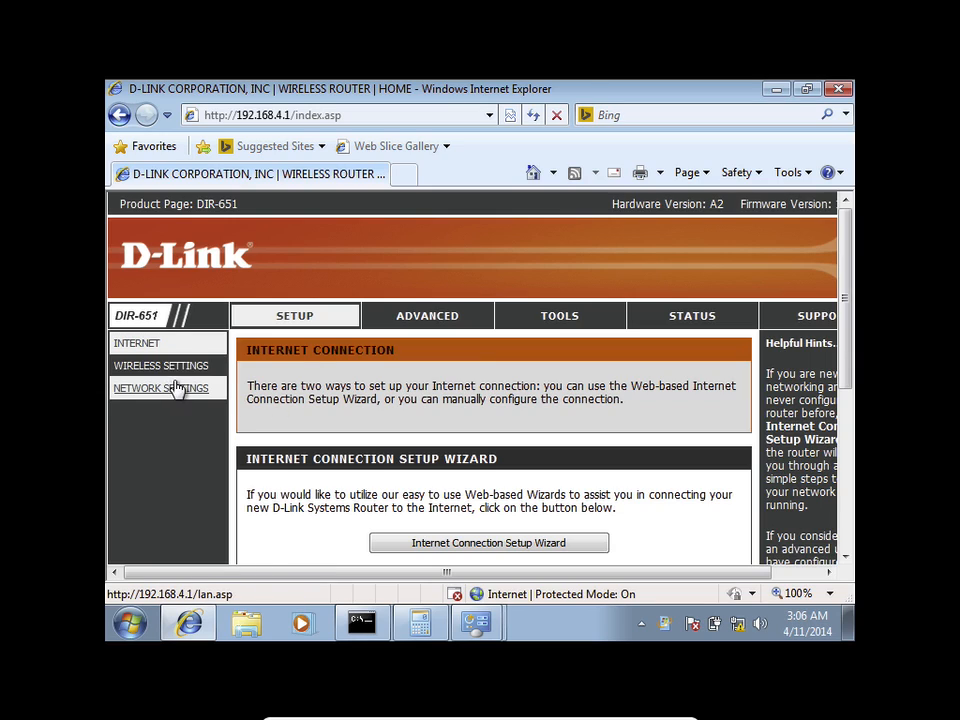
Step: Open Wireless Settings and go to Manual Wireless Network Setup
left_click(184, 367)
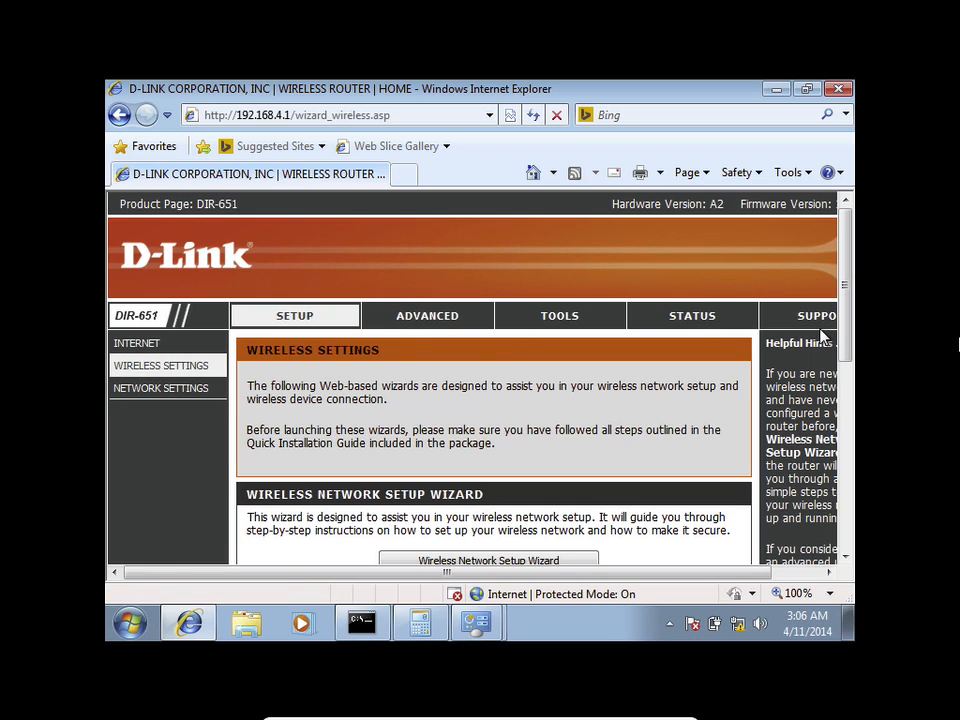
left_click_drag(846, 287, 864, 396)
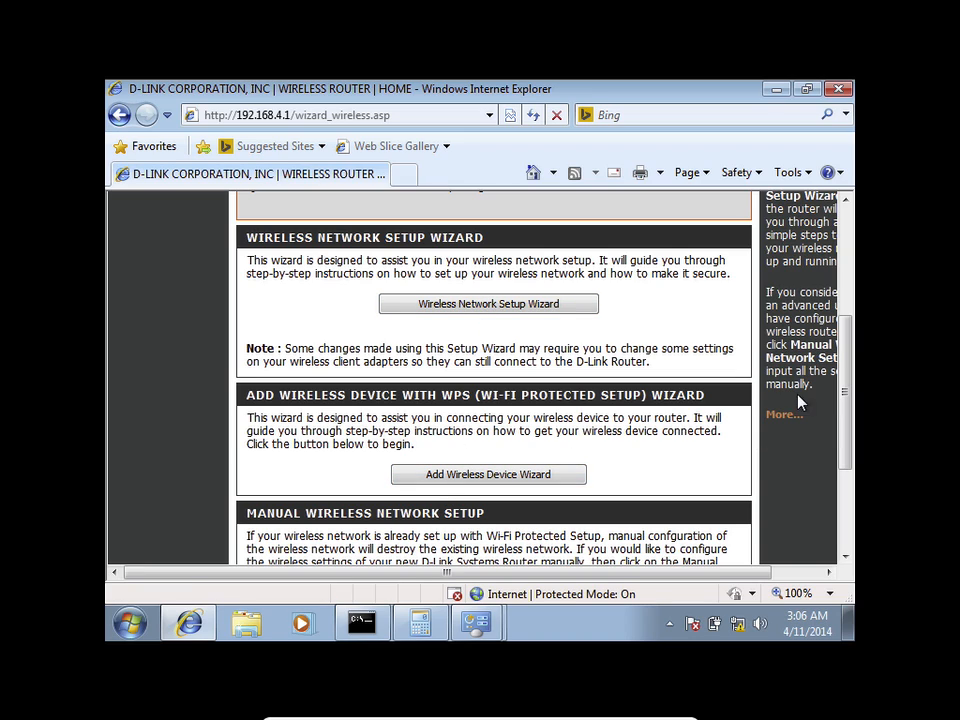
left_click_drag(845, 398, 846, 439)
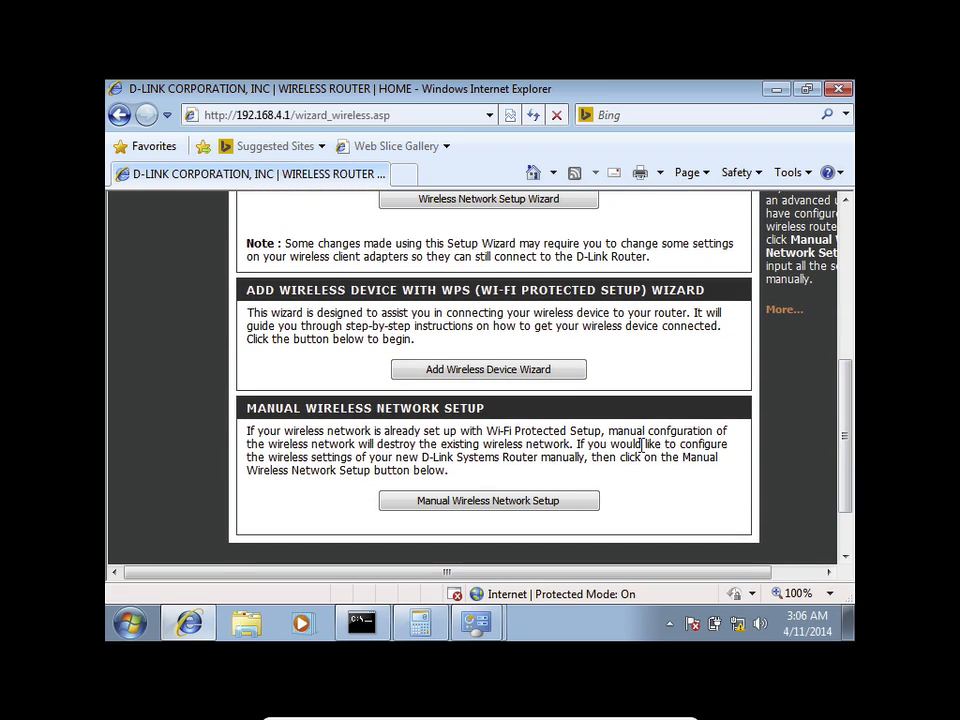
left_click(522, 505)
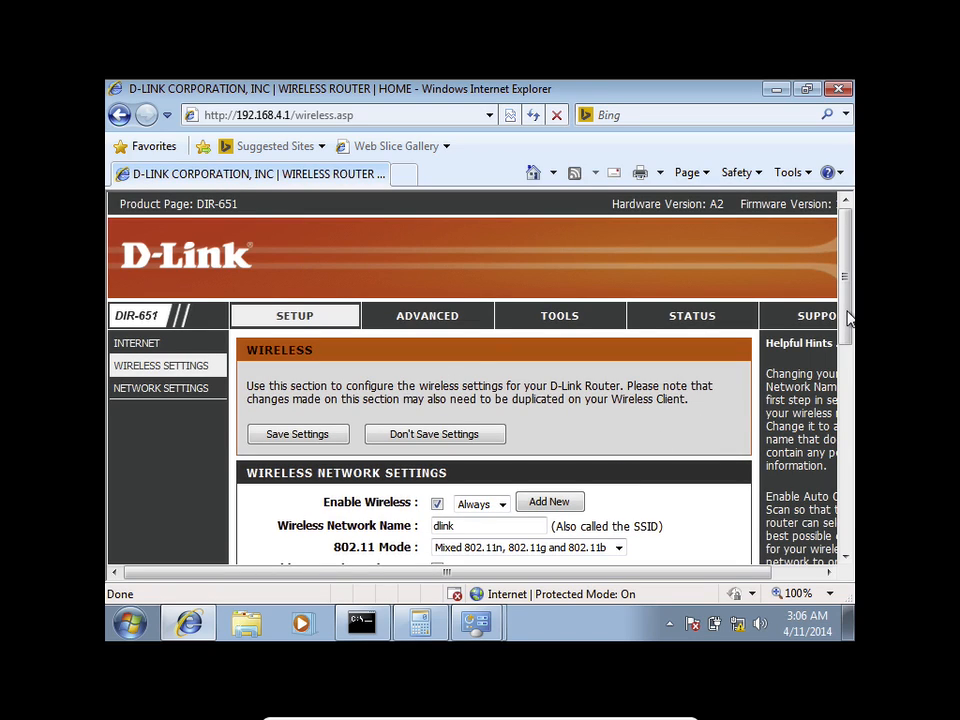
Step: Replace the network name dlink with the new SSID SamGroup
left_click_drag(846, 317, 848, 373)
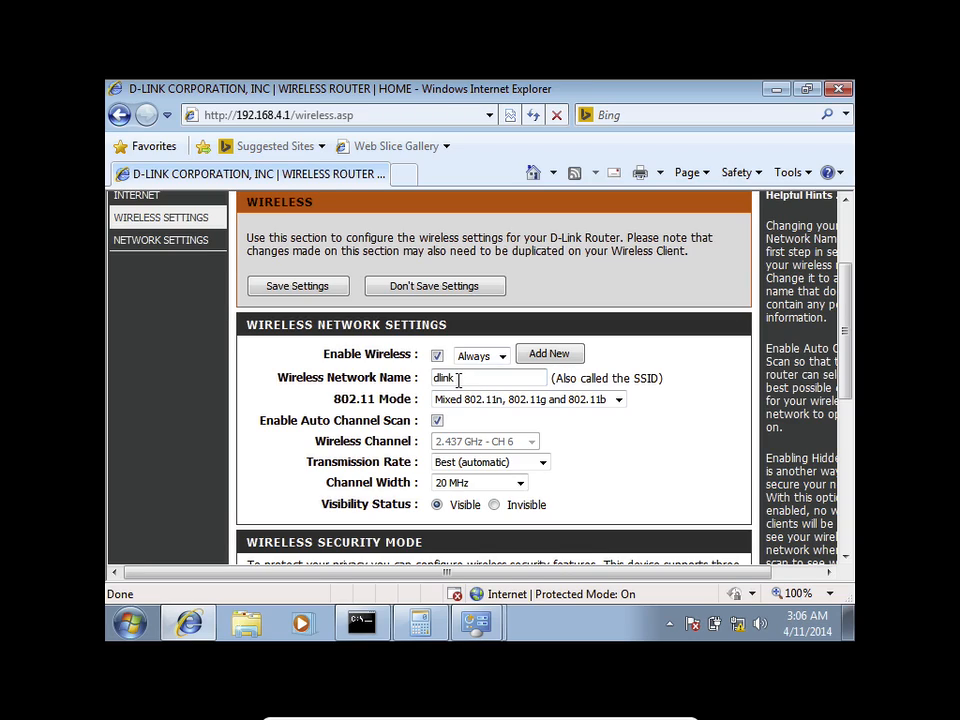
left_click_drag(458, 379, 412, 381)
type("SamGroup")
left_click(476, 358)
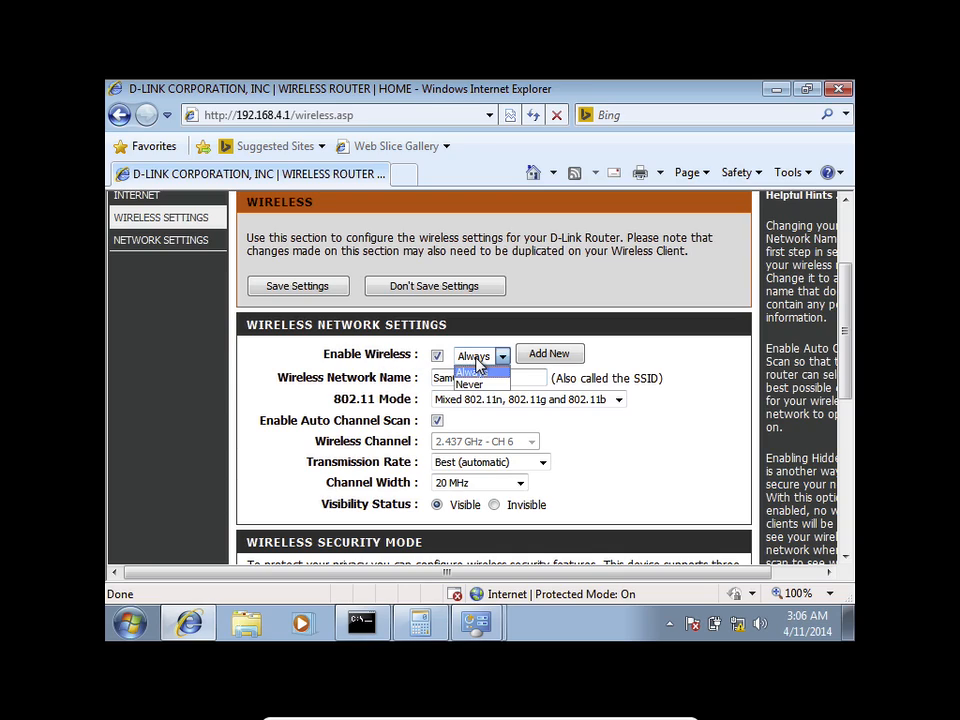
left_click(470, 371)
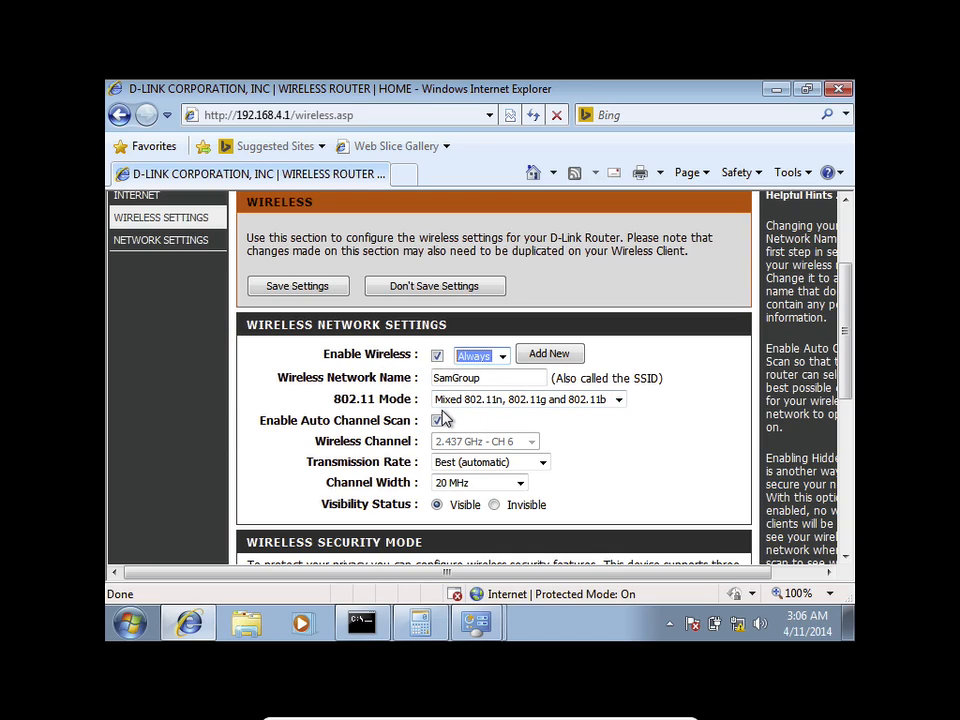
left_click(414, 400)
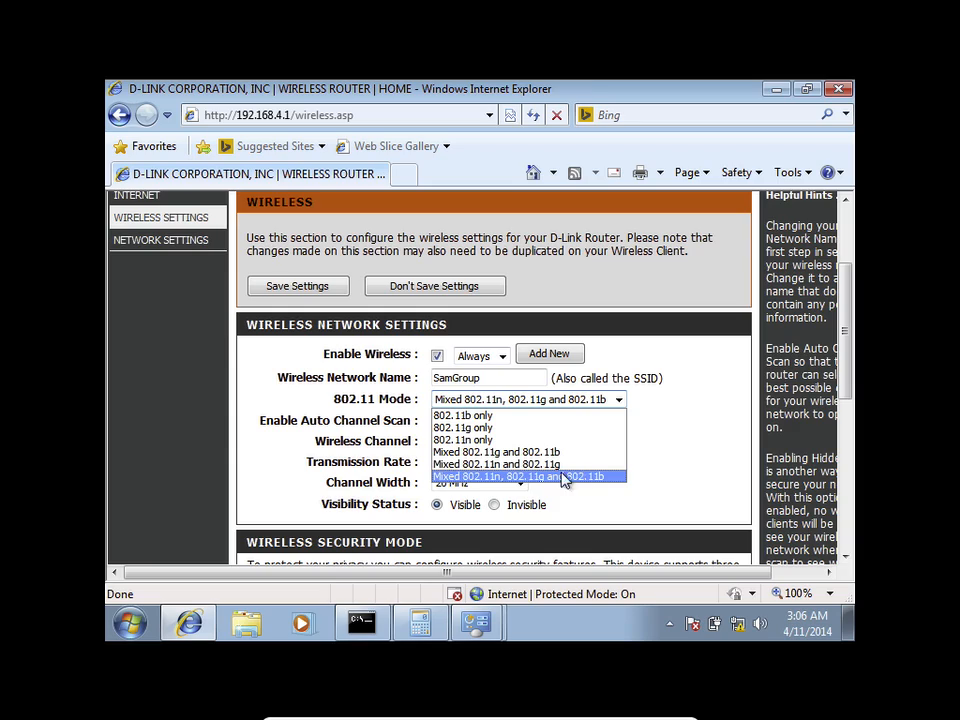
left_click(514, 440)
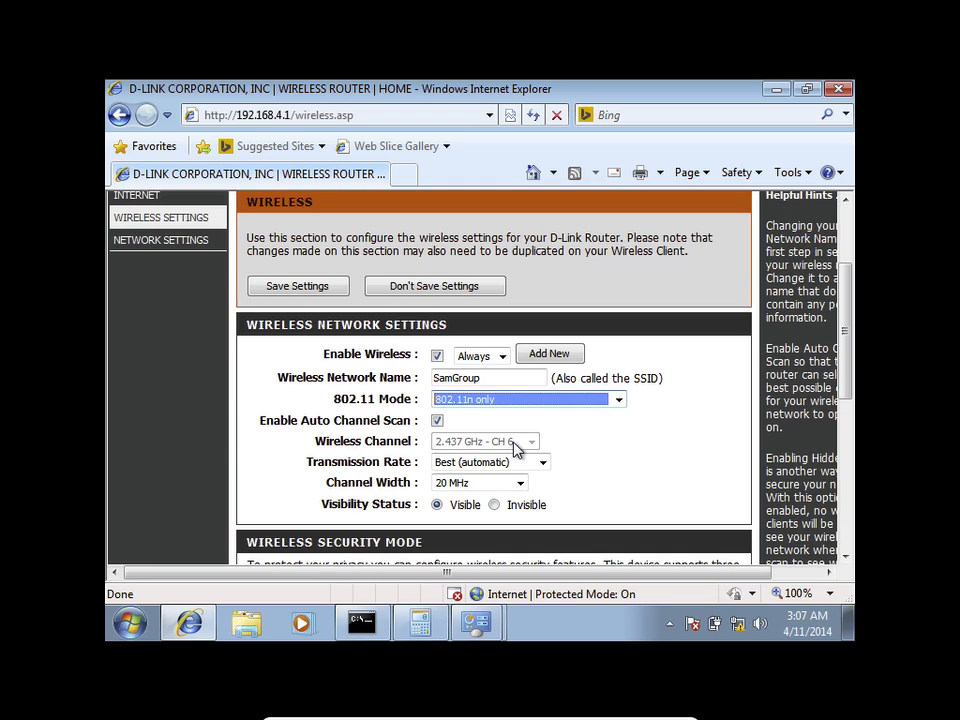
left_click(500, 401)
left_click(489, 477)
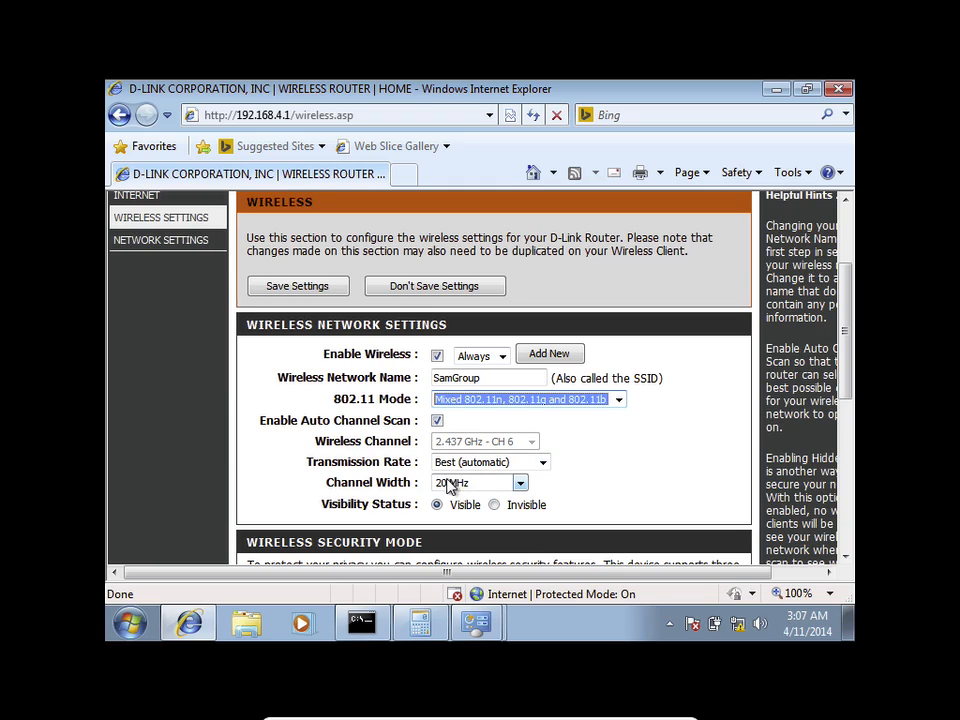
left_click(462, 468)
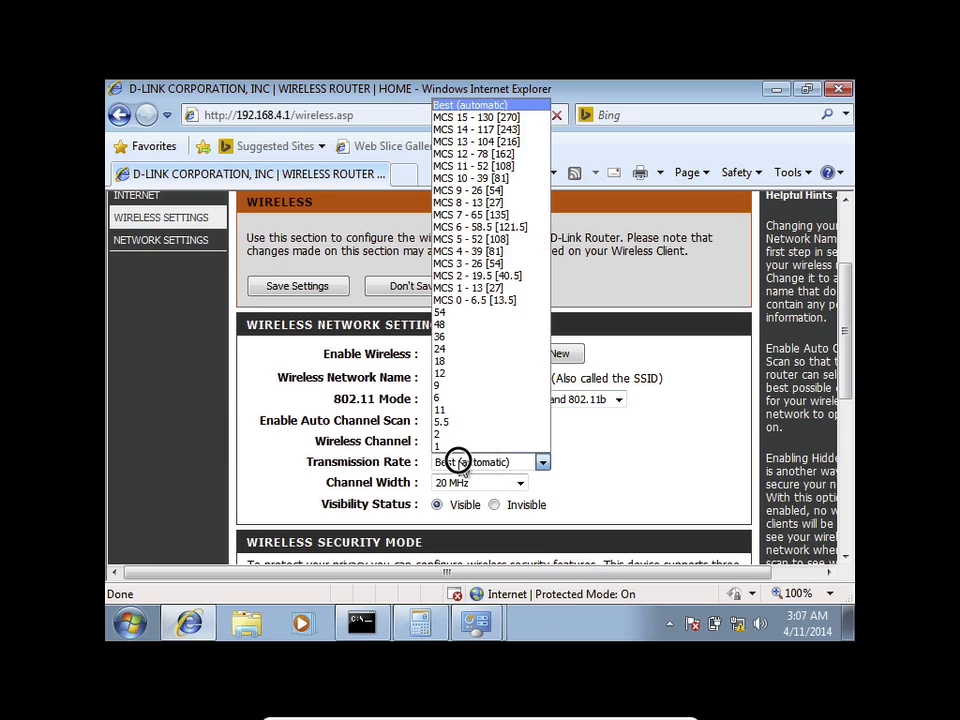
left_click(462, 468)
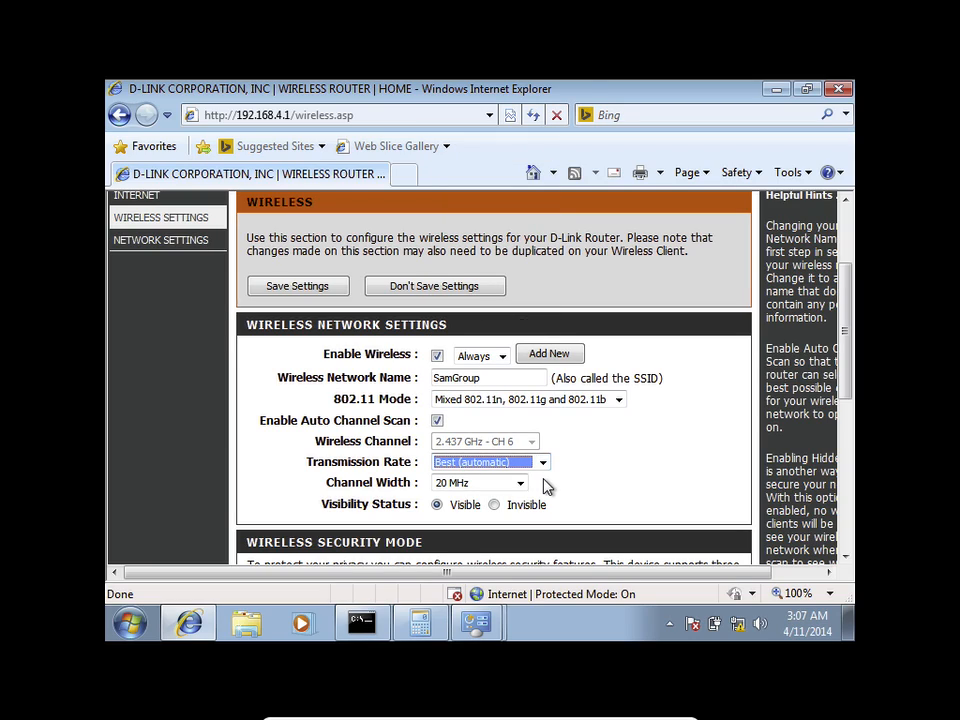
left_click(437, 421)
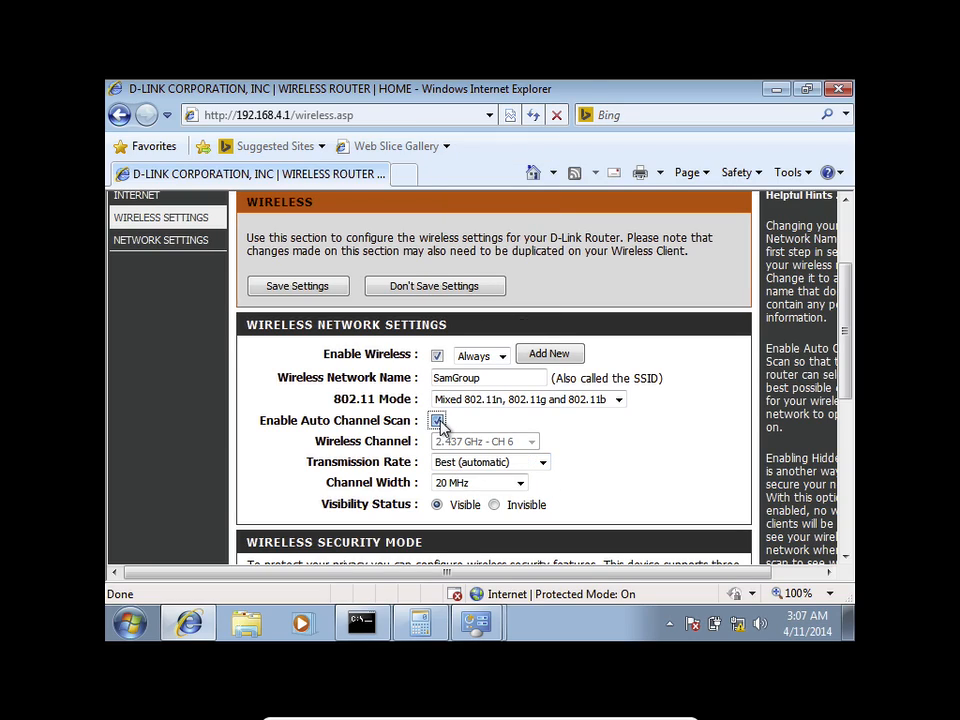
left_click(458, 445)
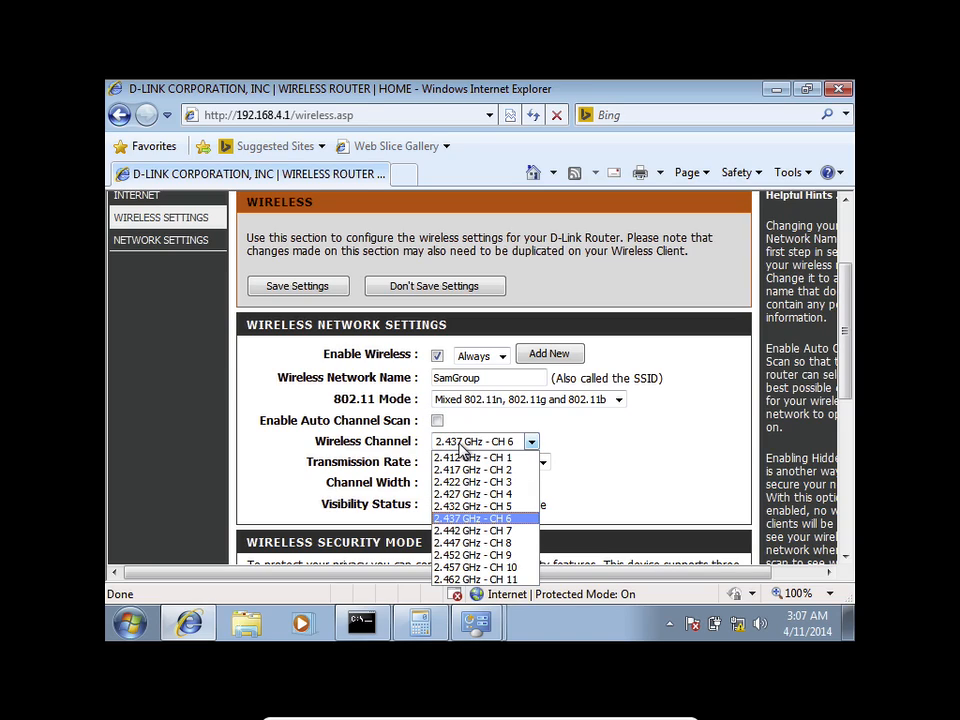
left_click(437, 421)
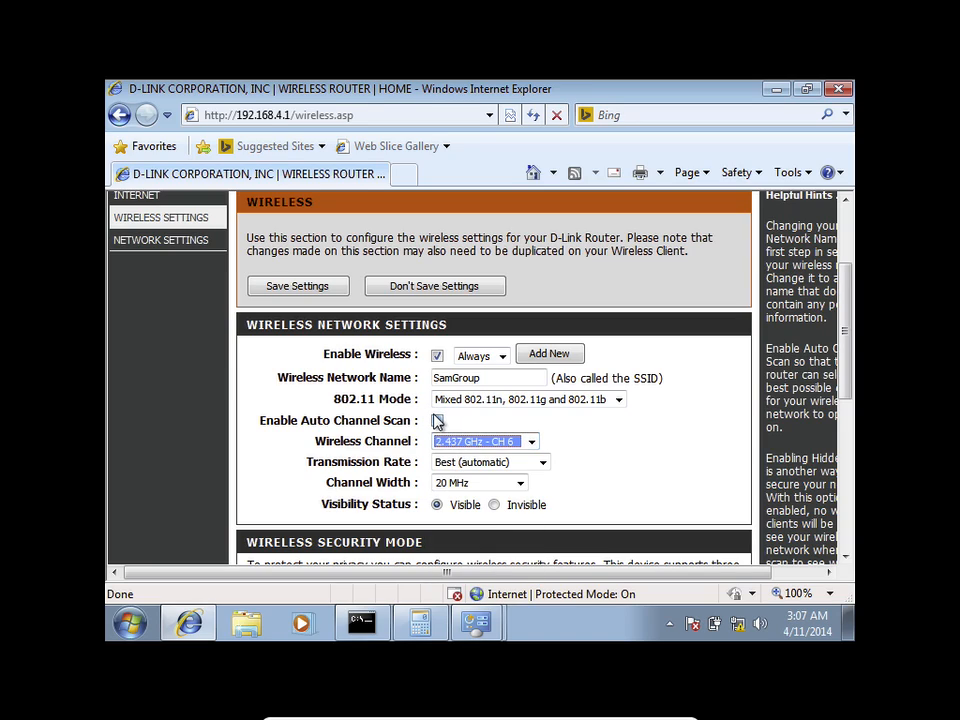
left_click(437, 421)
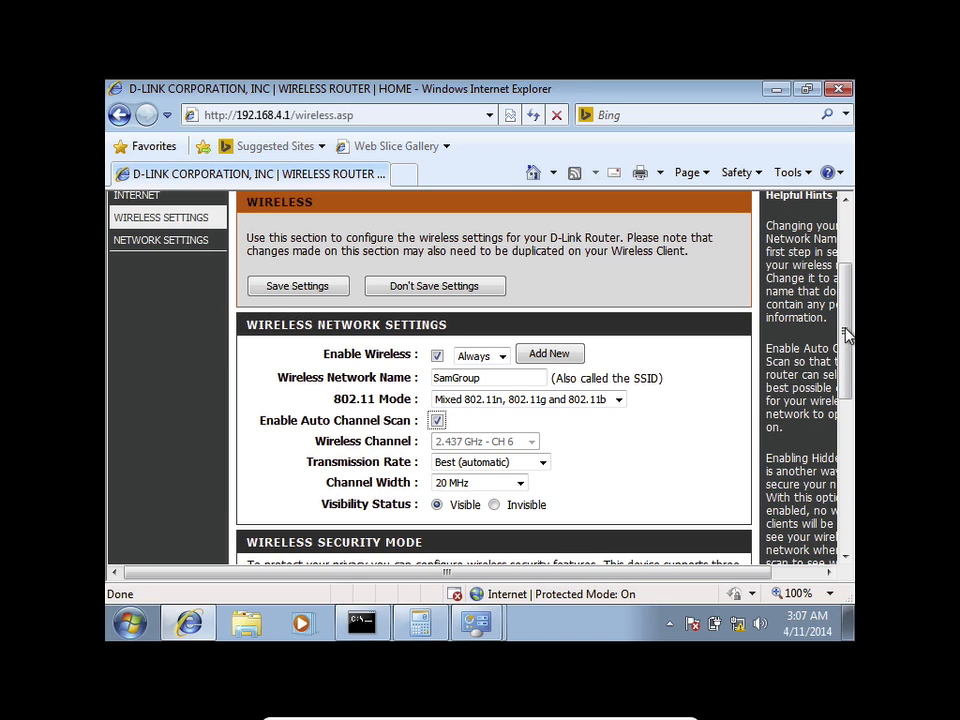
left_click_drag(846, 332, 846, 360)
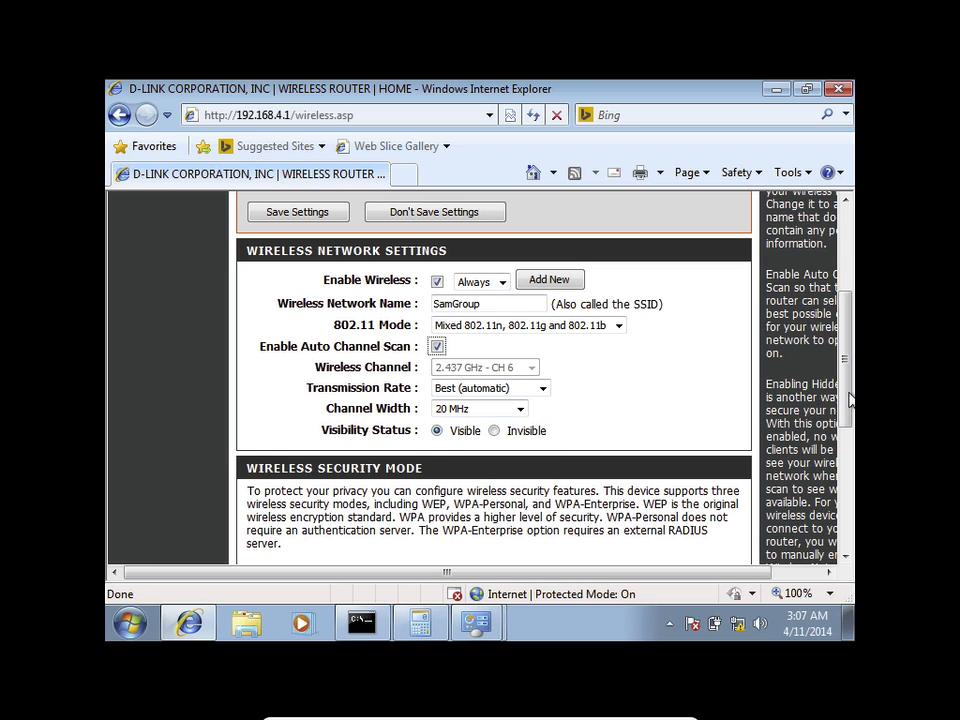
Step: Show the security mode options None, WEP, WPA-Personal and WPA-Enterprise
left_click_drag(846, 396, 845, 482)
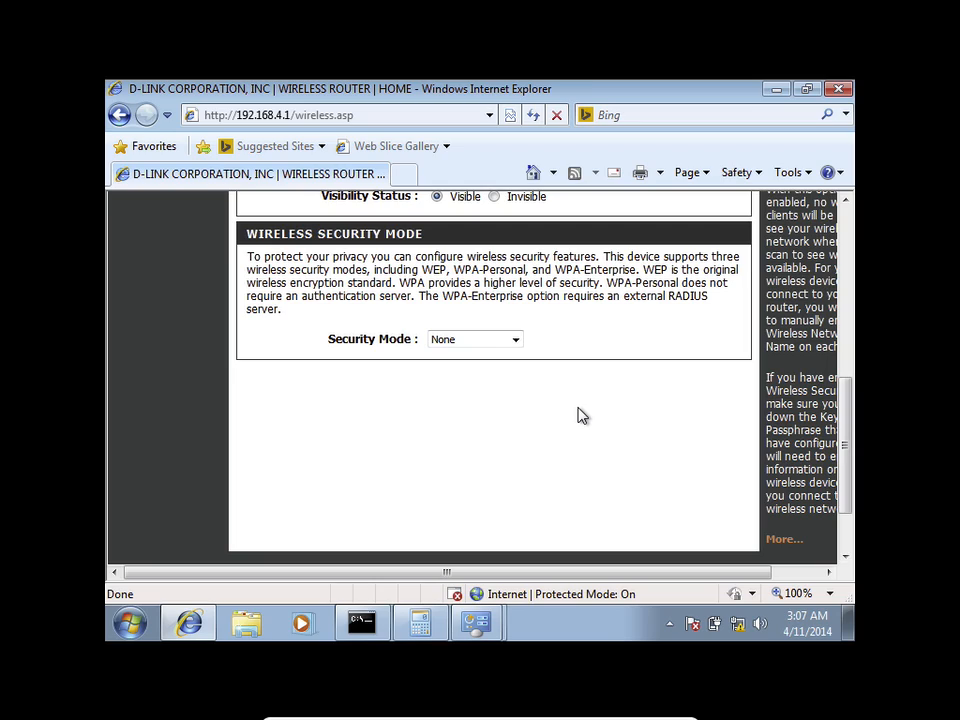
left_click(483, 345)
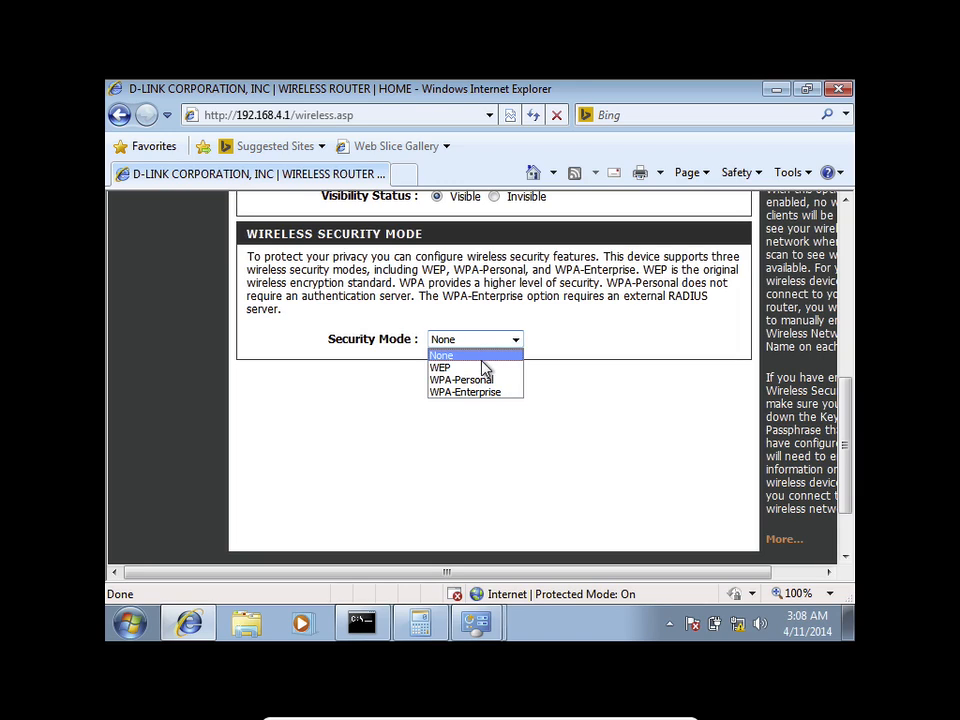
Step: Set the wireless security mode to WEP and review its options
left_click(480, 366)
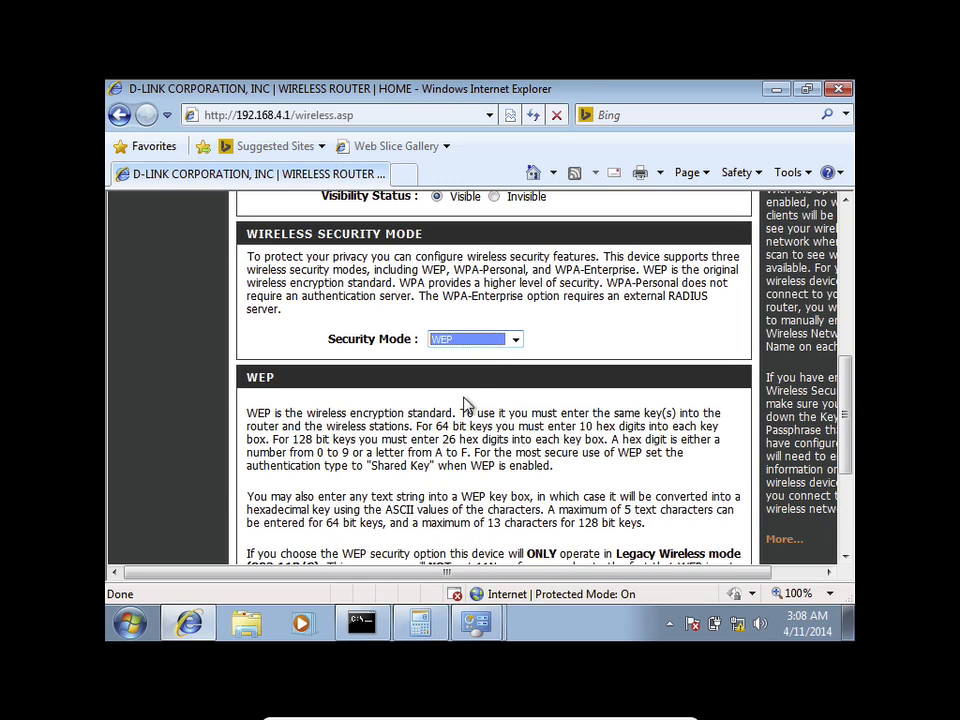
scroll(468, 487, "down", 1)
scroll(468, 484, "down", 2)
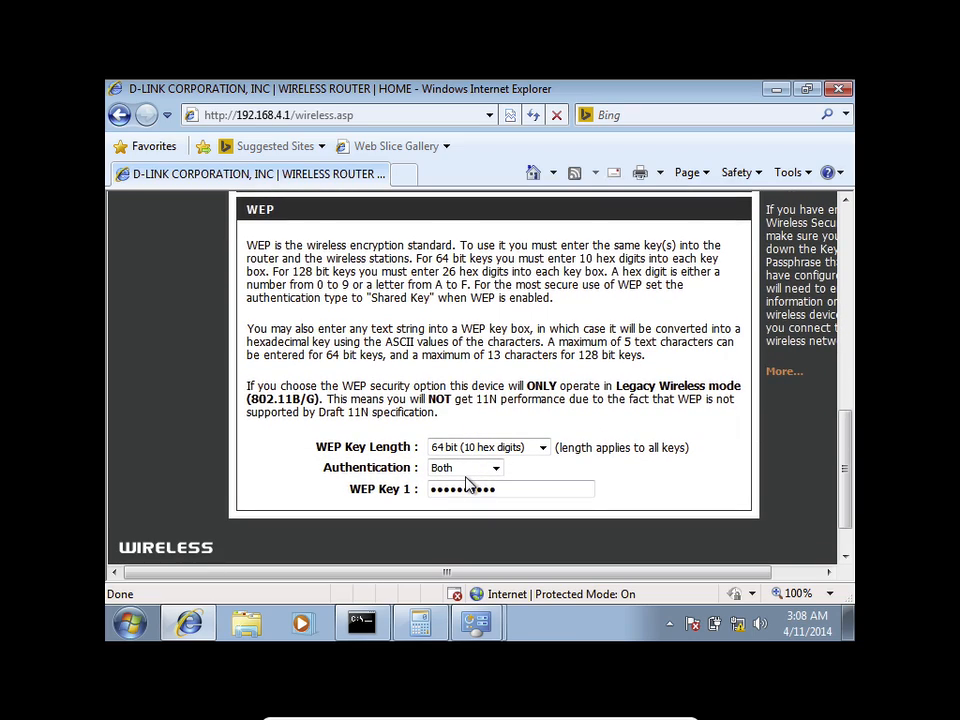
left_click_drag(846, 454, 848, 425)
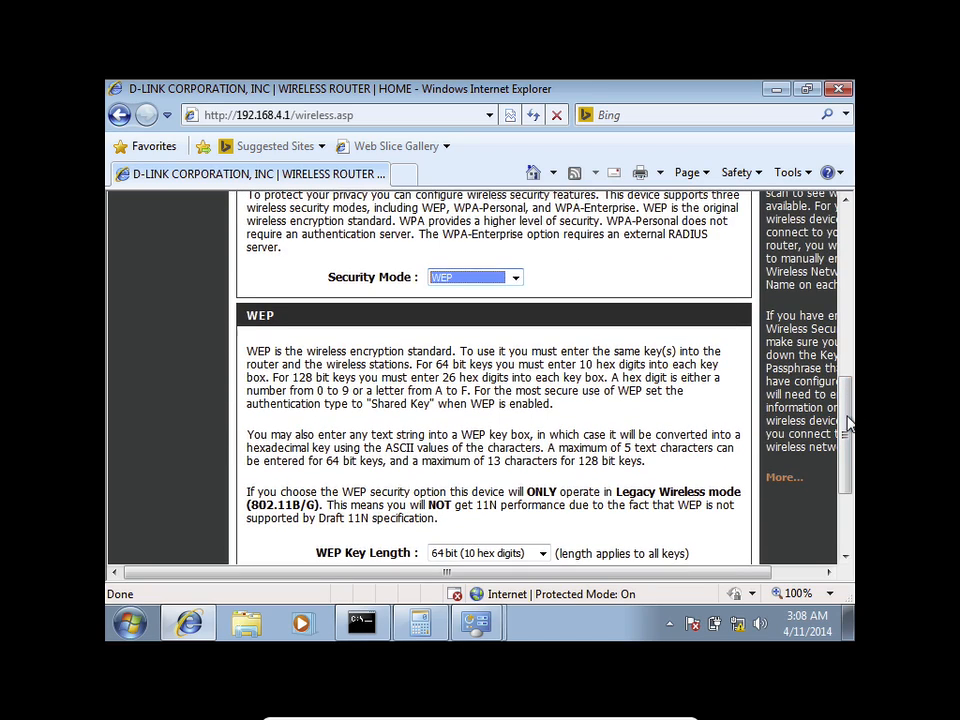
Step: Switch security to WPA-Personal and start editing the pre-shared key
left_click(474, 282)
left_click(461, 318)
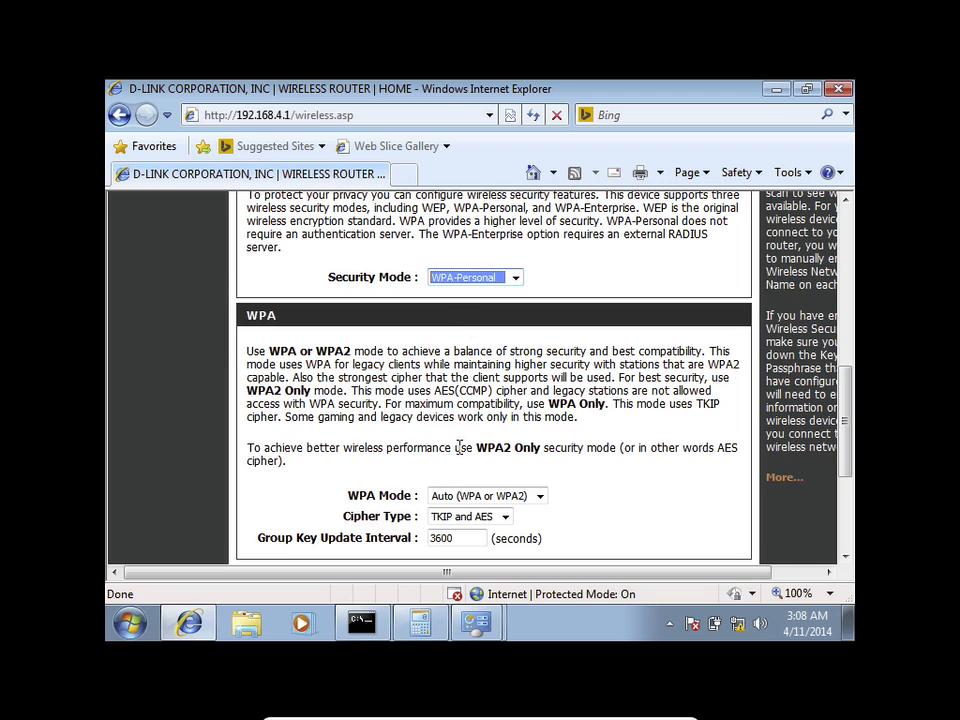
left_click_drag(840, 396, 843, 437)
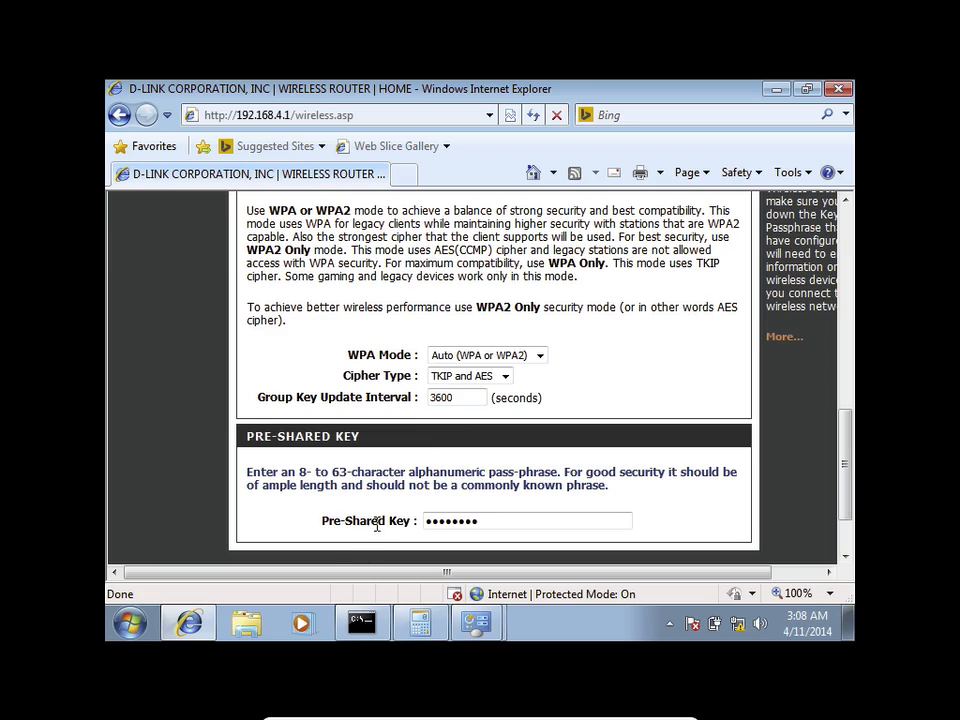
left_click(425, 520)
left_click_drag(846, 435, 848, 355)
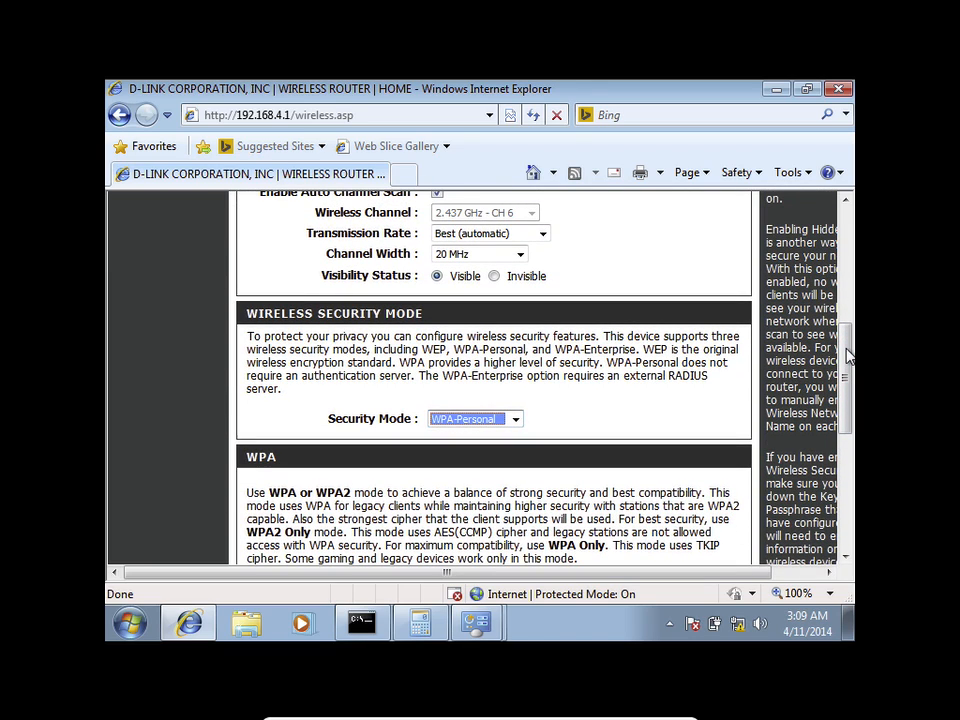
left_click(454, 419)
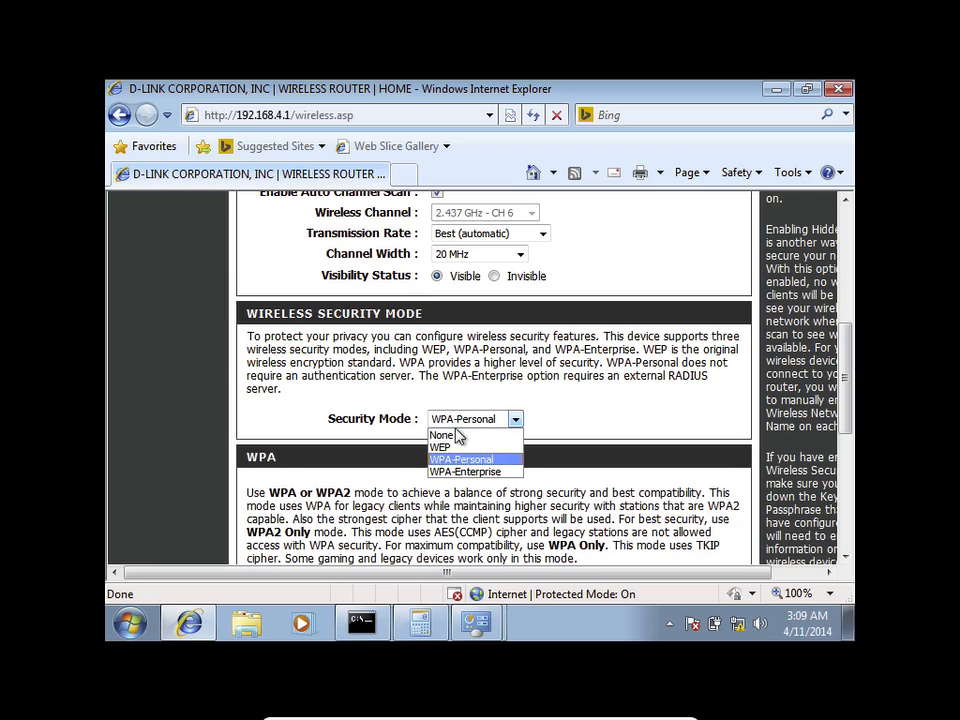
left_click(462, 473)
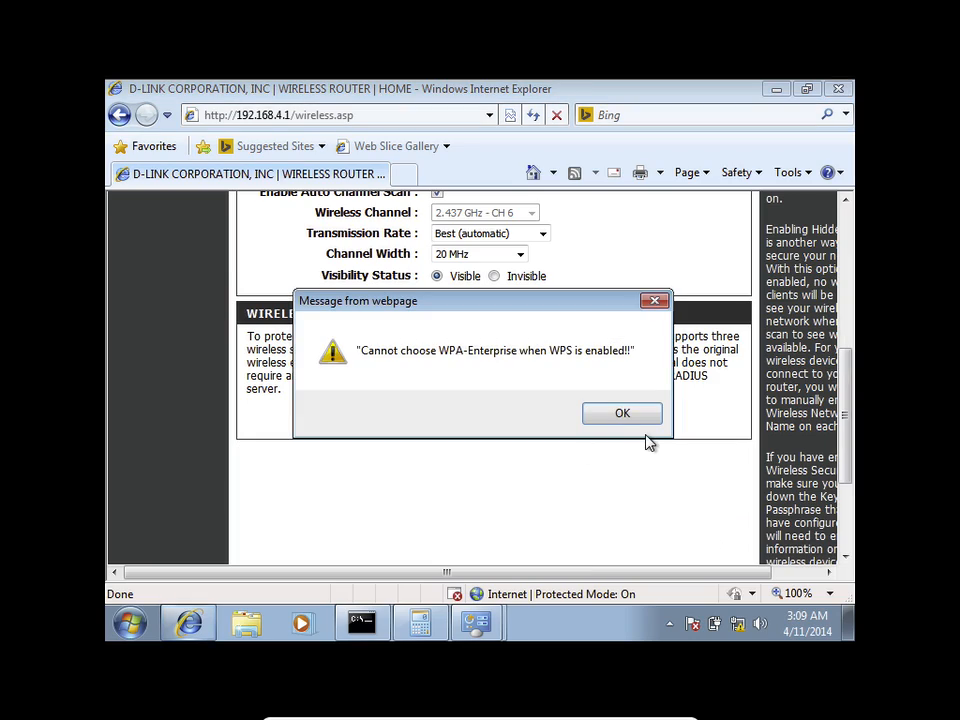
left_click(594, 416)
left_click(477, 425)
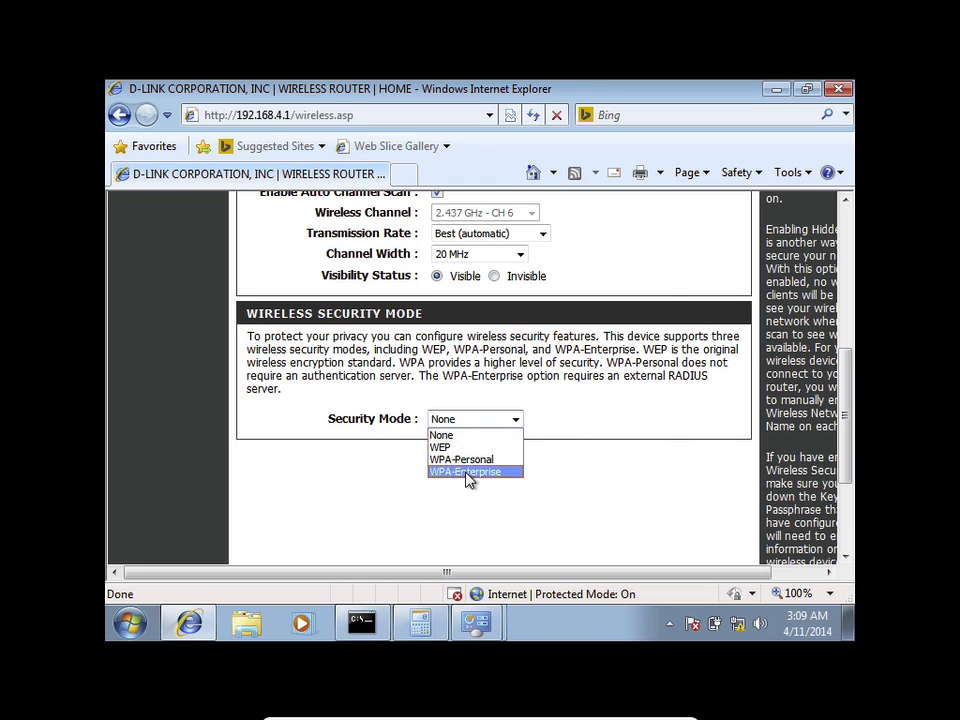
left_click(465, 471)
left_click(617, 416)
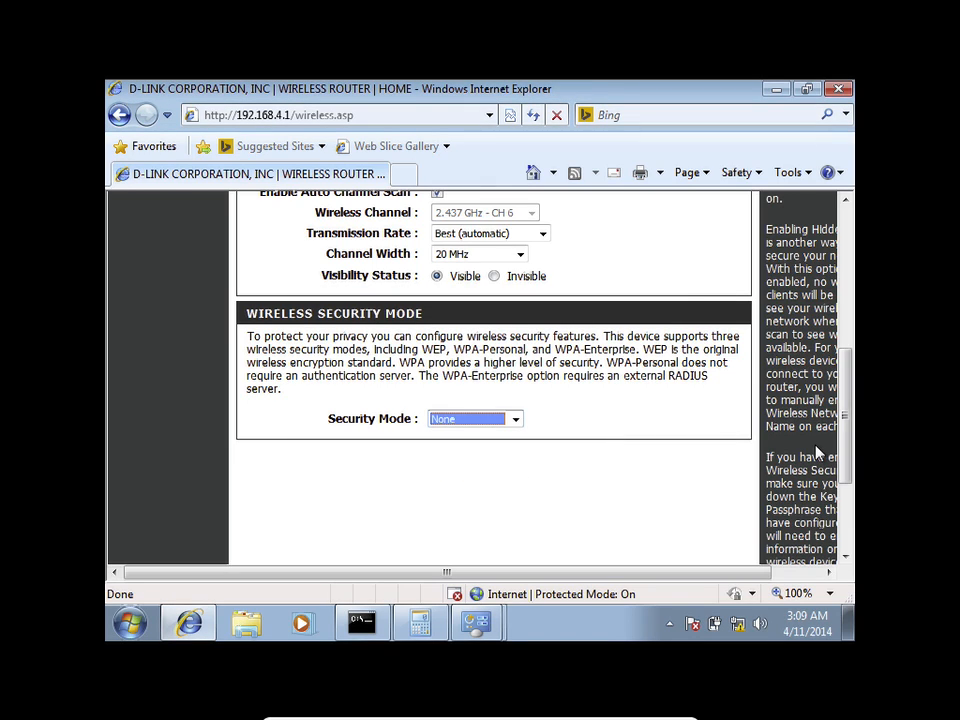
left_click_drag(840, 447, 836, 395)
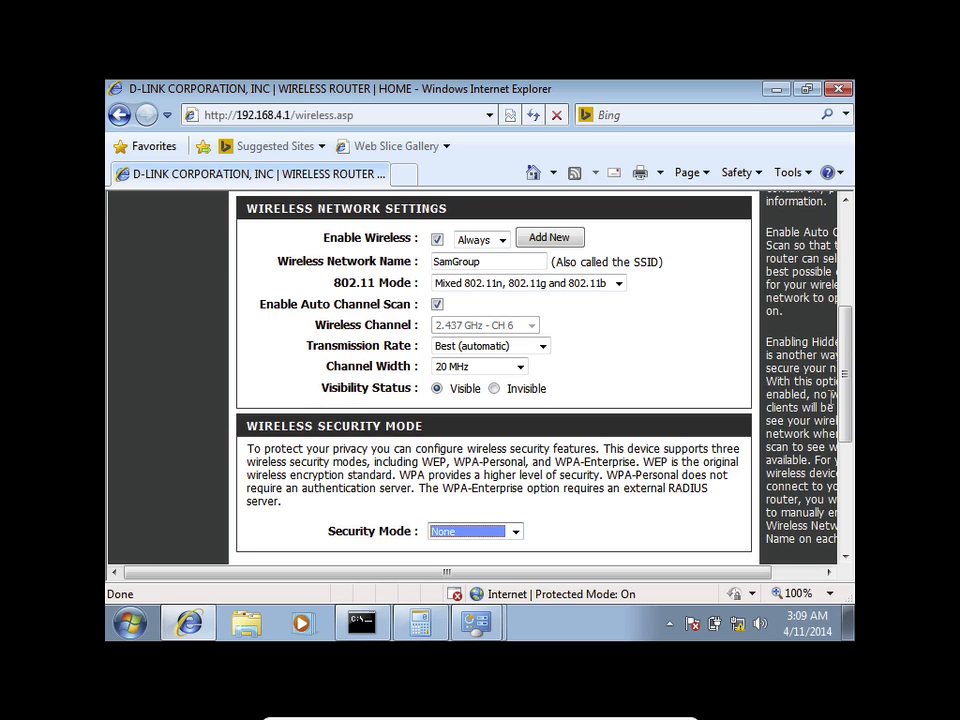
Step: Choose WPA-Personal as the security mode and scroll to the Pre-Shared Key section
left_click_drag(840, 352, 795, 402)
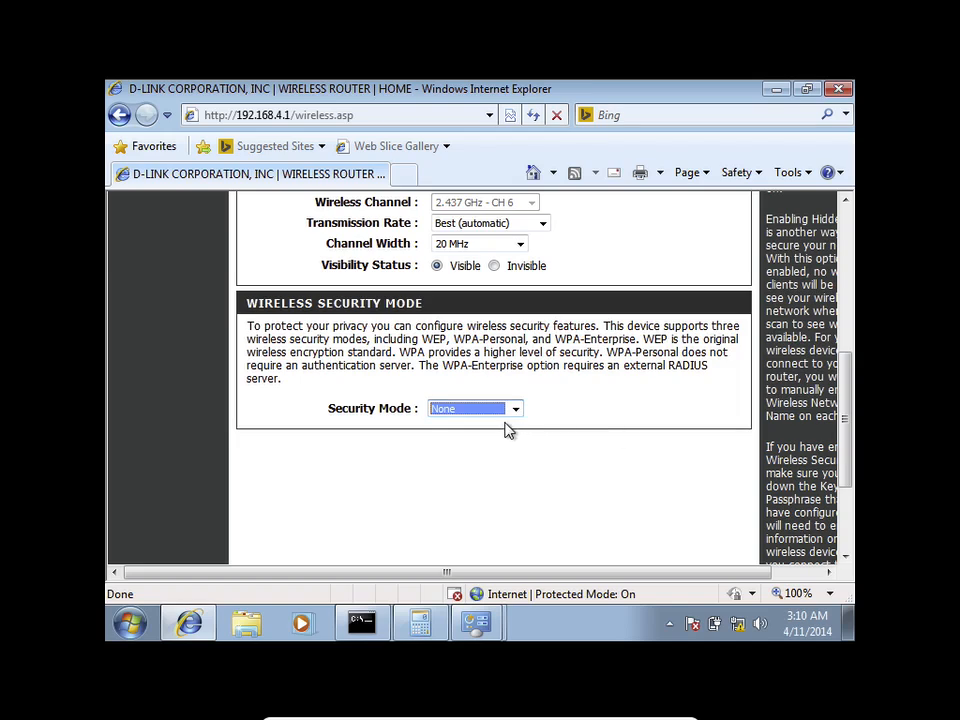
left_click(495, 411)
left_click(472, 449)
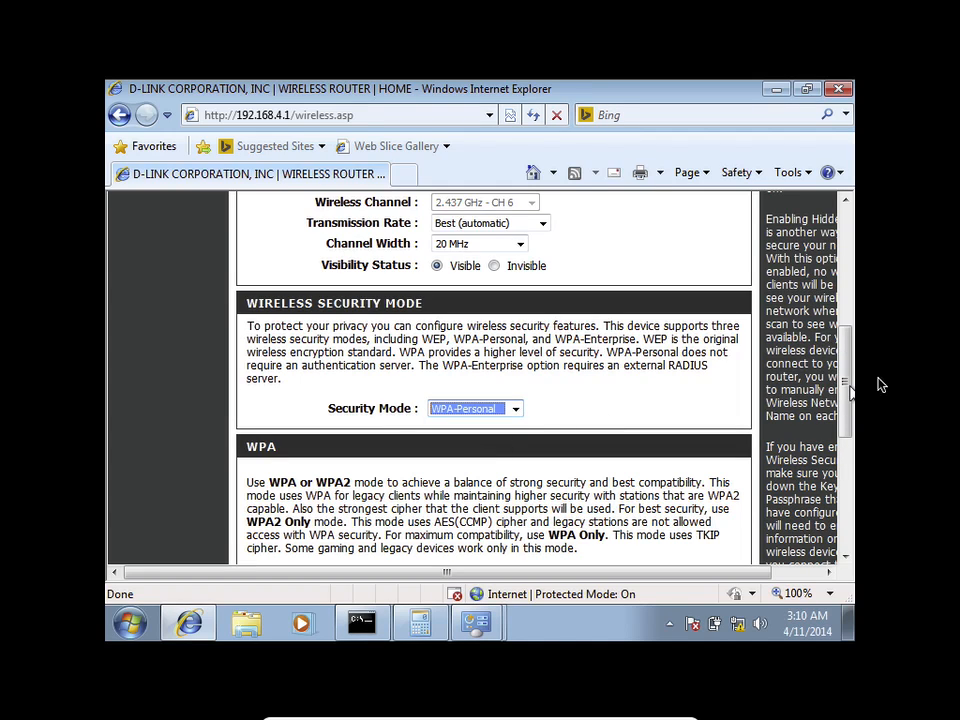
left_click_drag(848, 371, 851, 463)
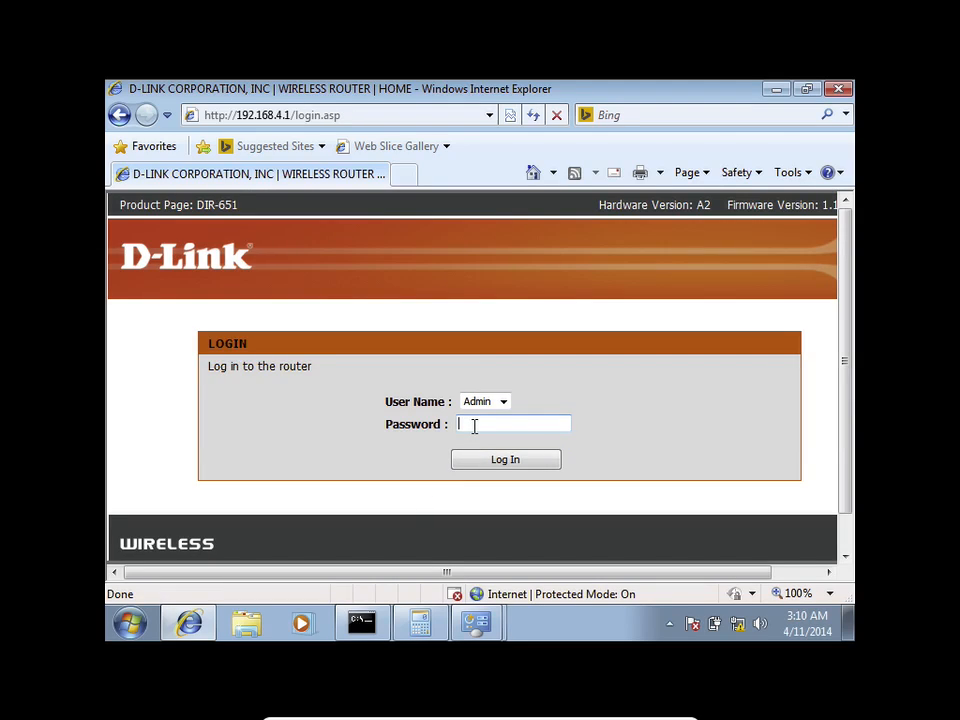
Step: Log back into the router and reopen the manual wireless settings page
type("•••••••••")
key("Return")
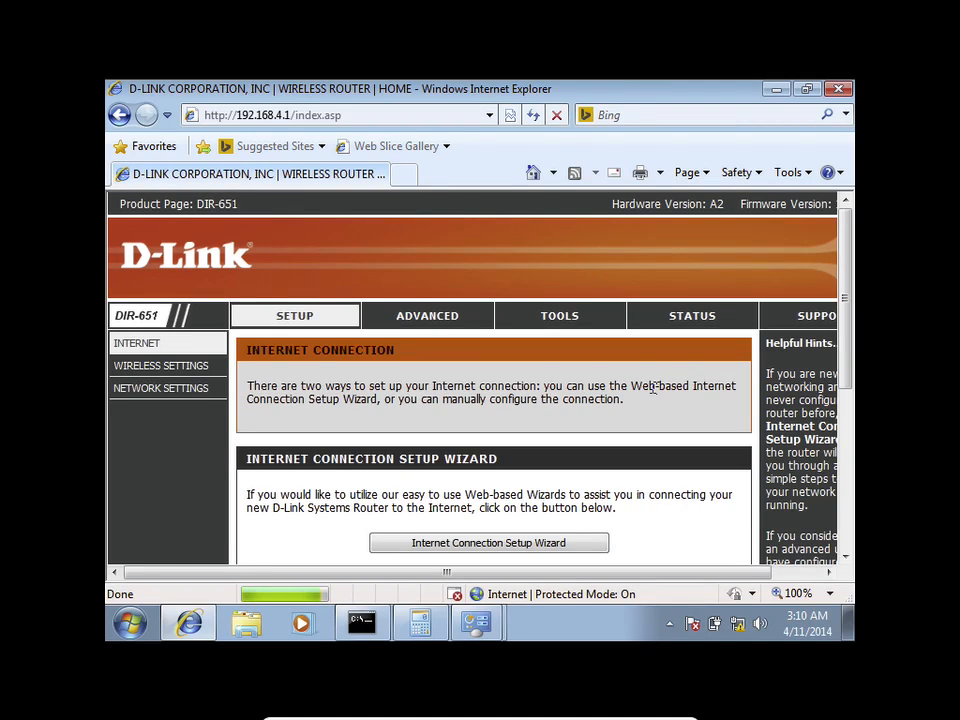
left_click(222, 369)
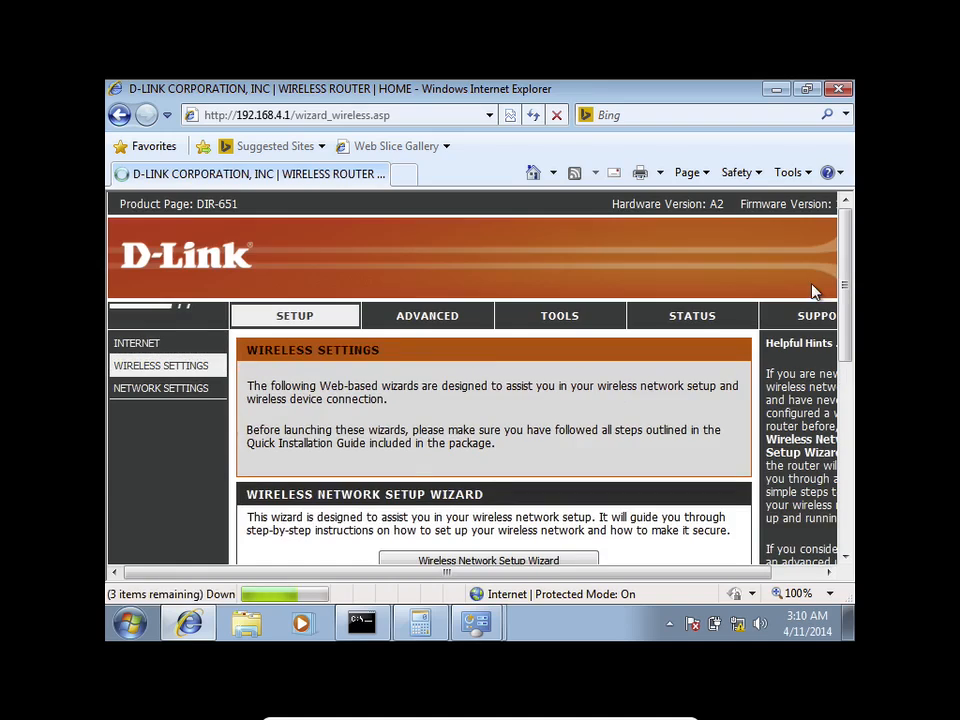
left_click_drag(846, 279, 852, 470)
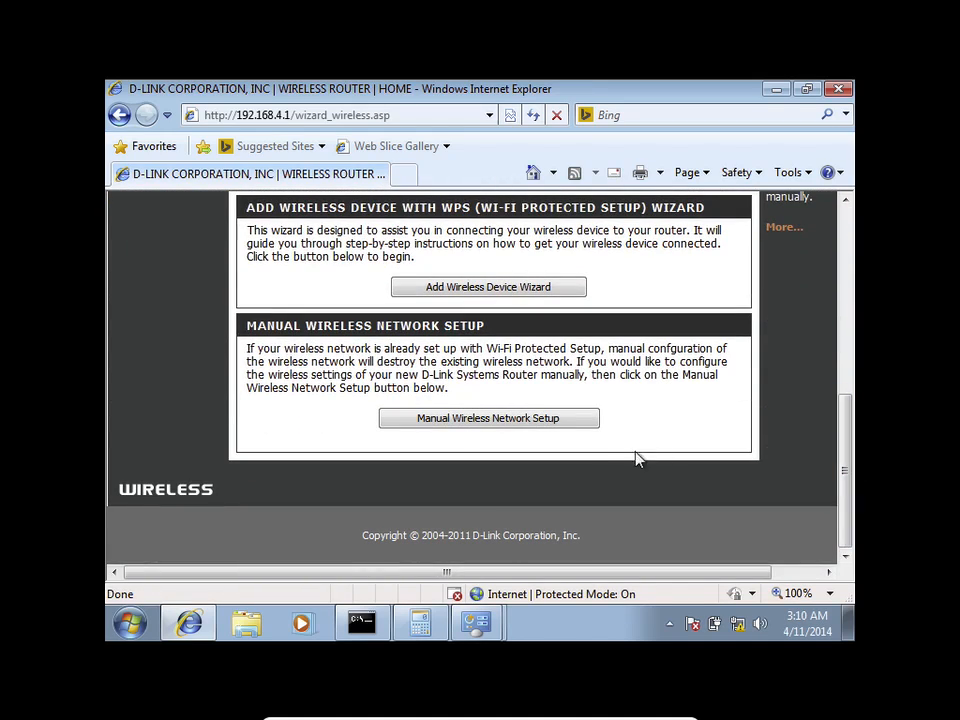
left_click(559, 421)
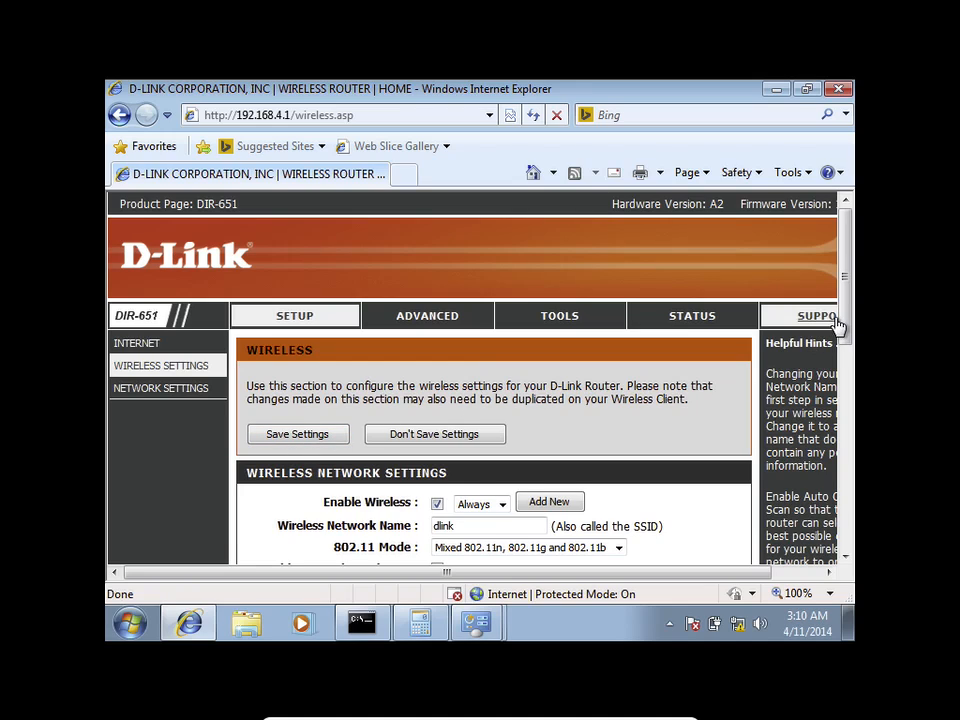
Step: Rename the wireless network from dlink to SAMGroup
left_click_drag(842, 326, 841, 397)
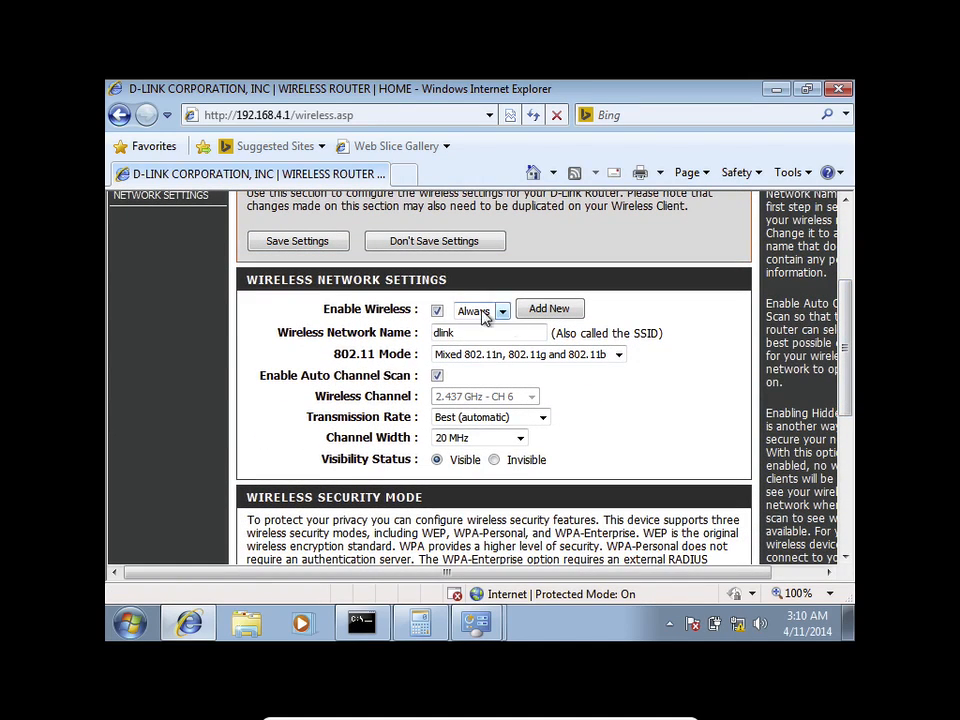
left_click_drag(467, 336, 440, 340)
key("BackSpace")
type("Sam")
key("BackSpace")
key("BackSpace")
key("BackSpace")
key("BackSpace")
type("SAMGroup")
Step: Set security mode to WPA-Personal and enter a new pre-shared key
left_click_drag(843, 385, 844, 467)
left_click(455, 375)
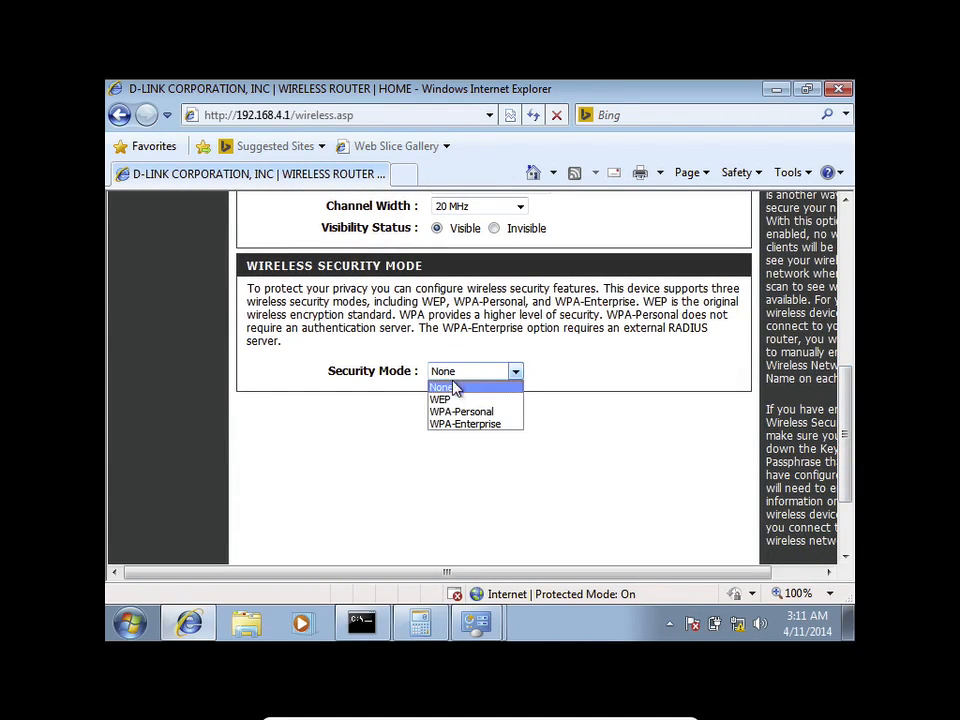
left_click(456, 412)
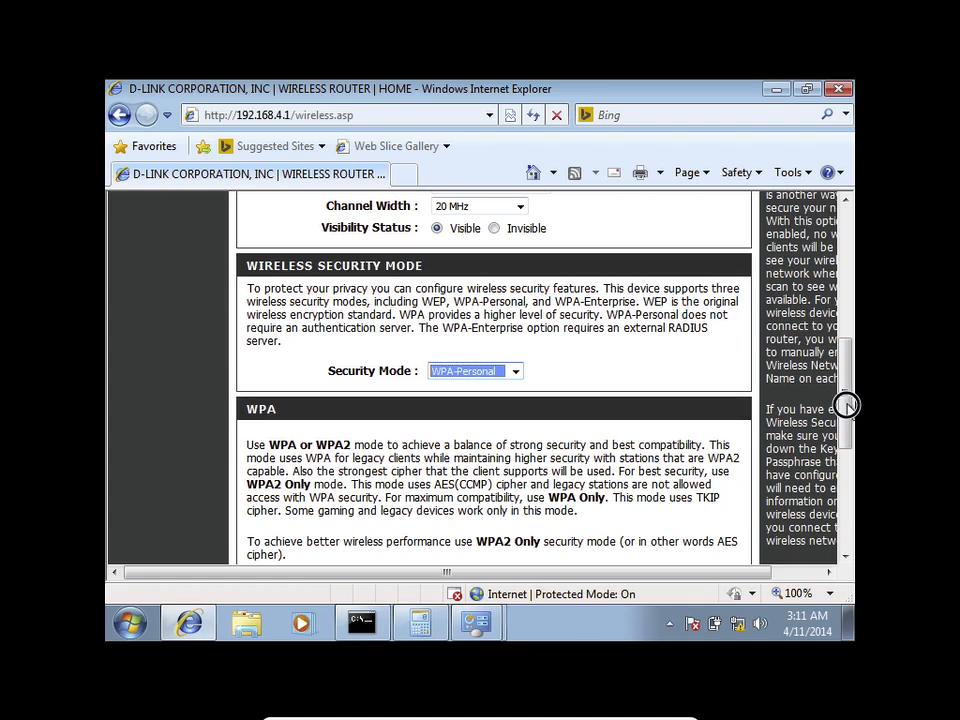
left_click_drag(846, 403, 840, 495)
left_click_drag(478, 452, 421, 457)
type("••")
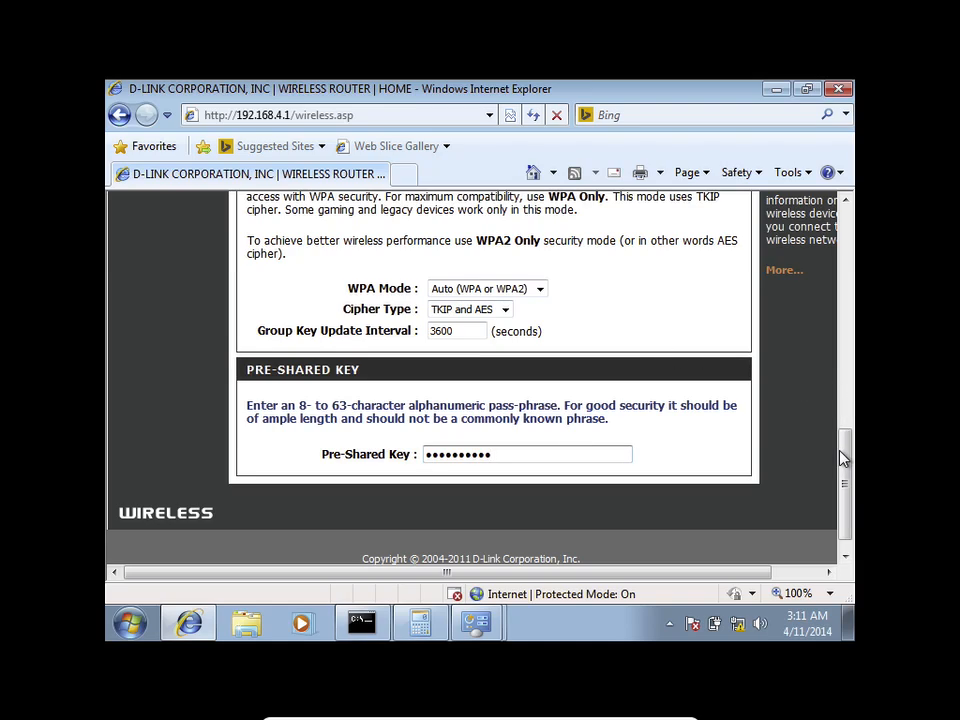
Step: Save the wireless settings and return to the Wireless page
left_click_drag(841, 448, 828, 268)
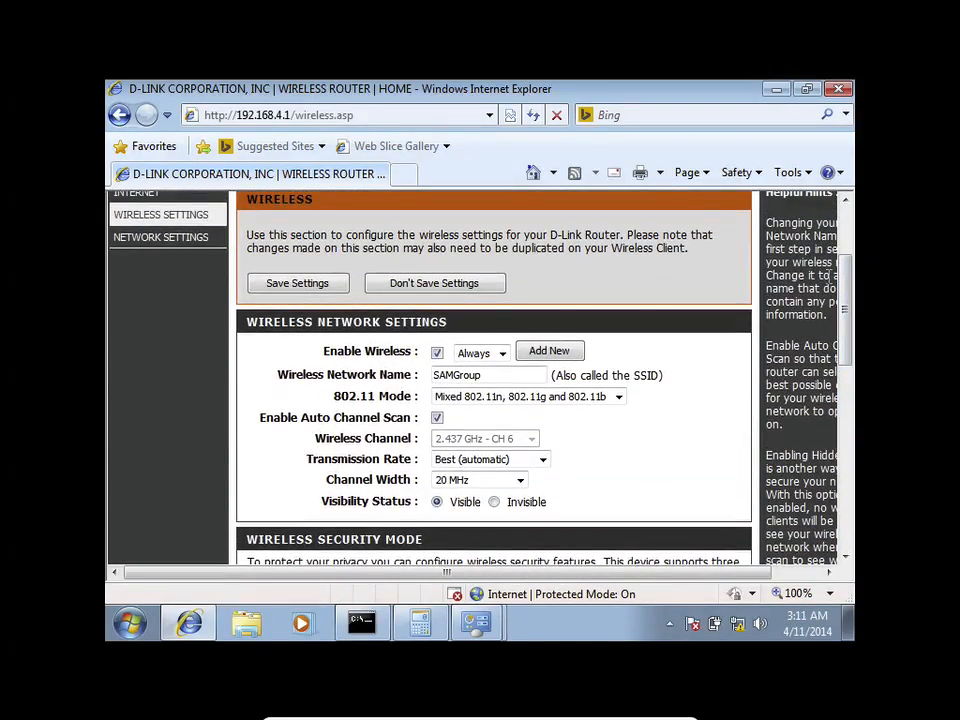
left_click(298, 283)
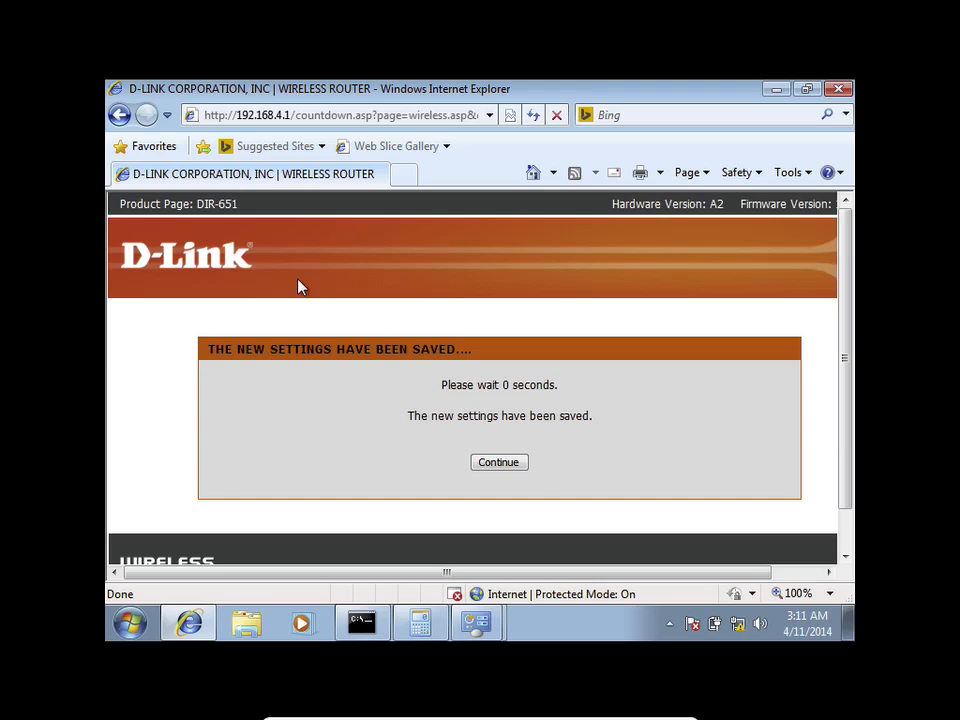
left_click(514, 457)
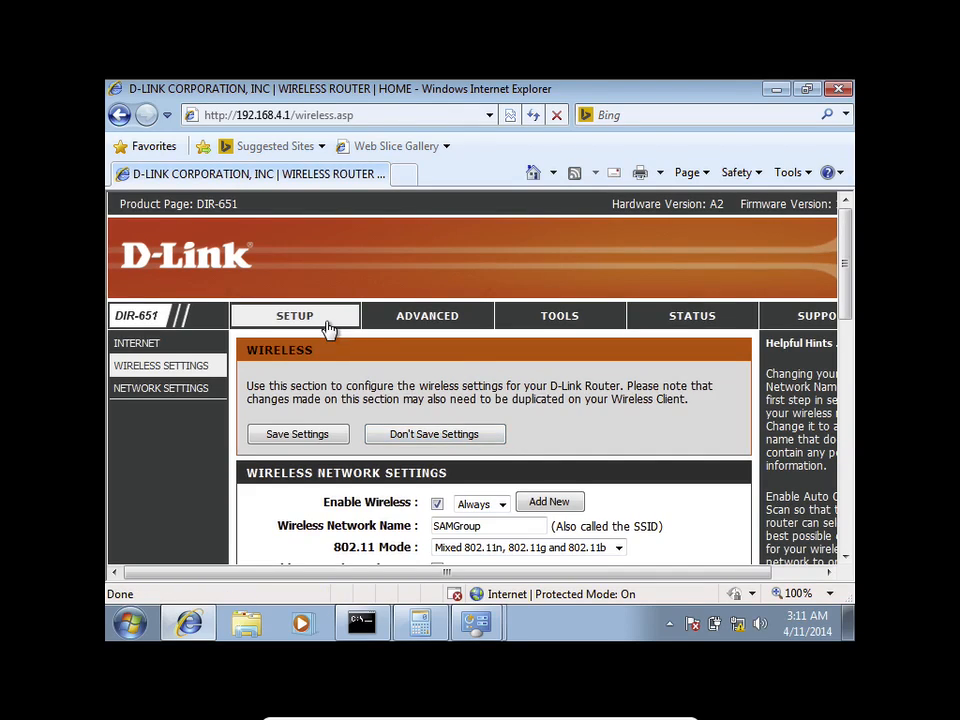
Step: Open the router's administrator settings under Tools
left_click(558, 318)
left_click_drag(842, 281, 841, 334)
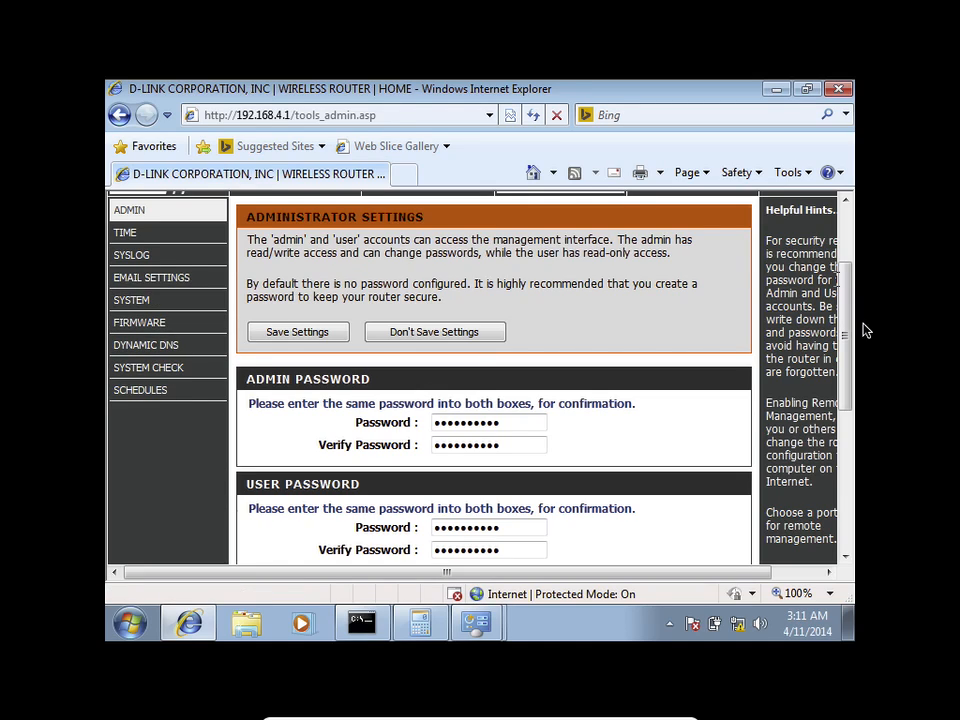
left_click_drag(848, 328, 846, 261)
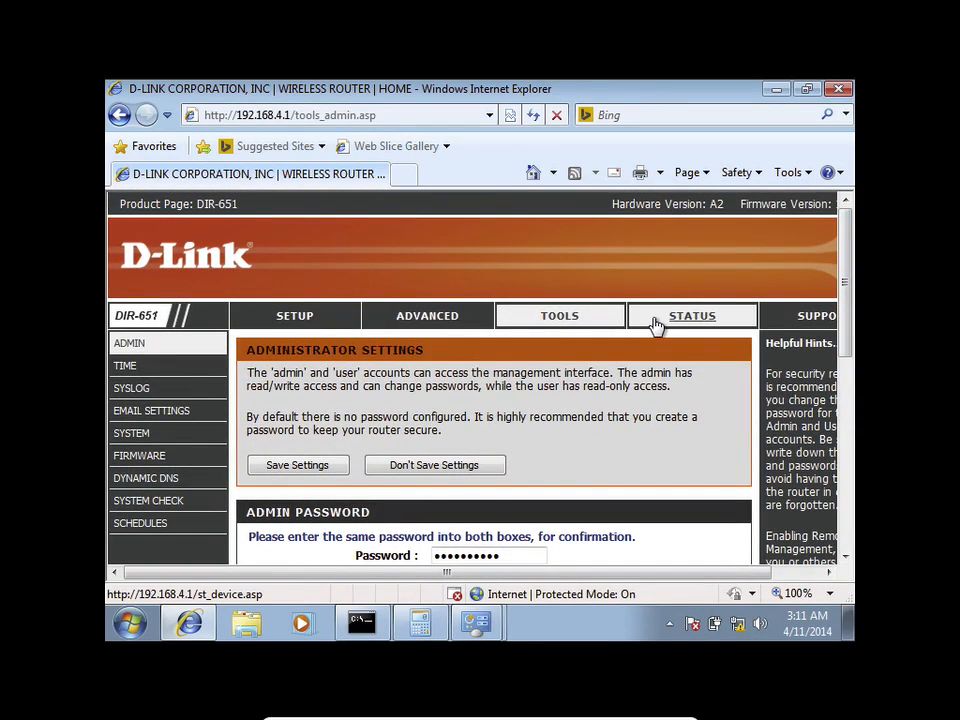
Step: Open the Advanced Virtual Server page and browse the first entry's Computer Name list
left_click(430, 315)
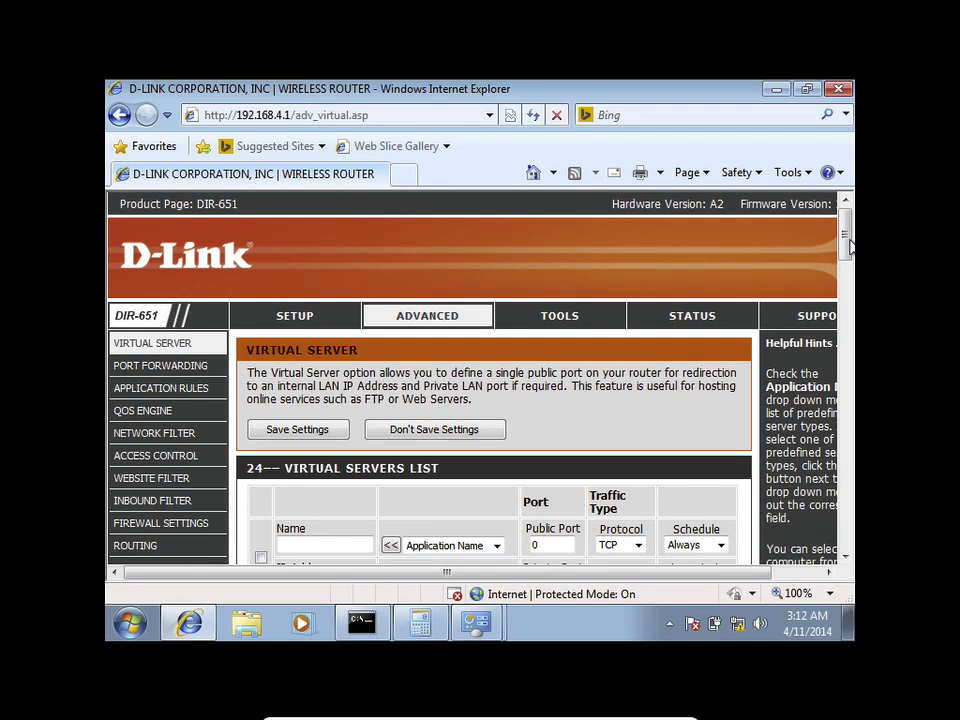
left_click_drag(846, 238, 846, 256)
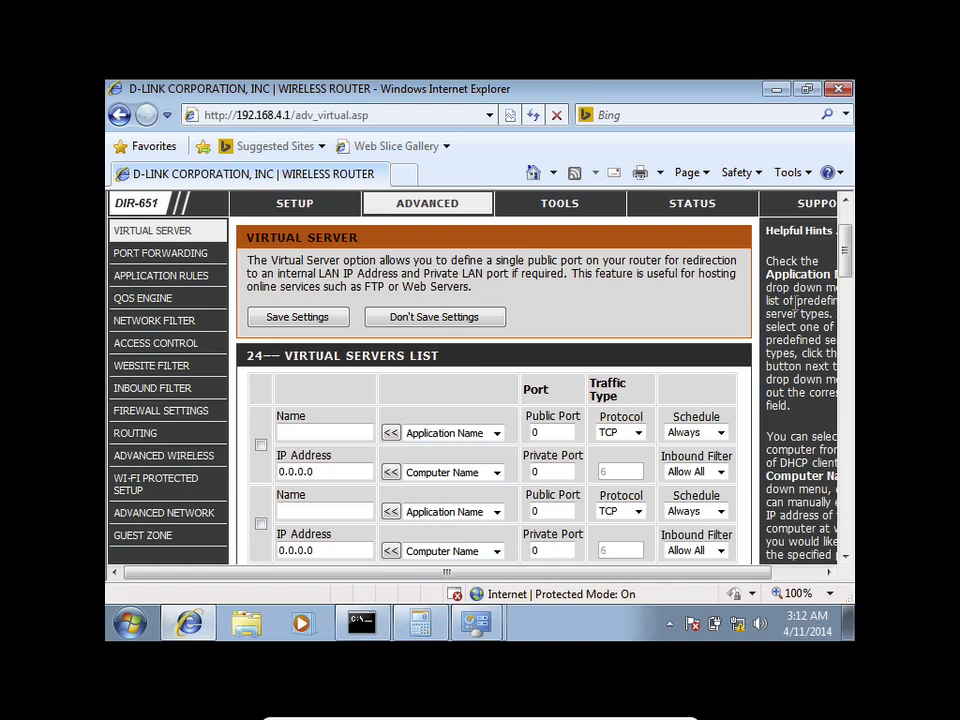
left_click_drag(843, 261, 846, 278)
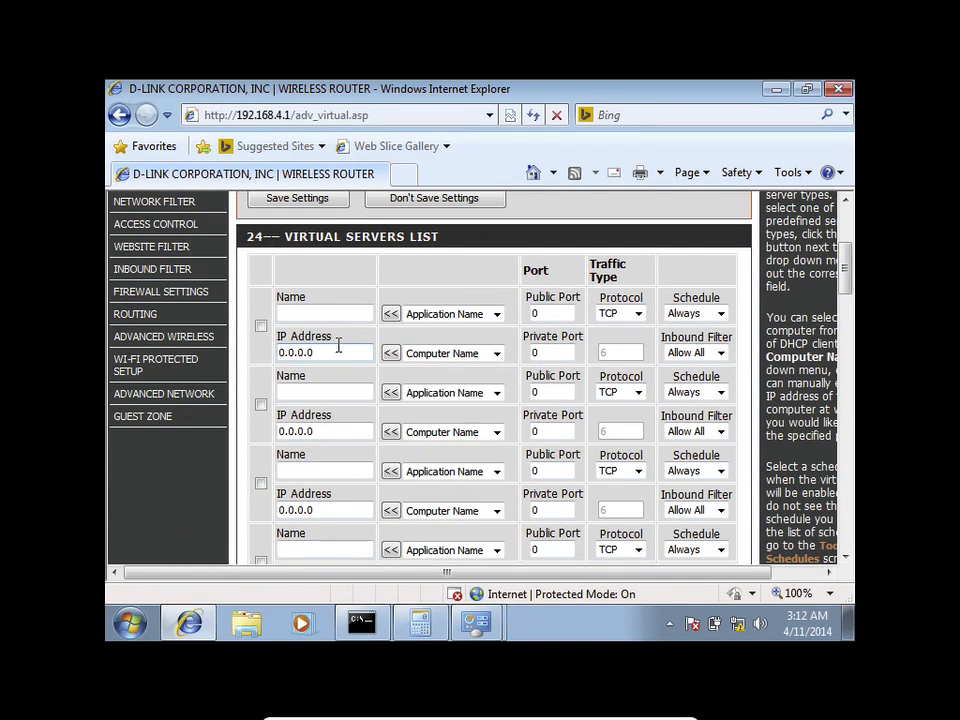
left_click(438, 357)
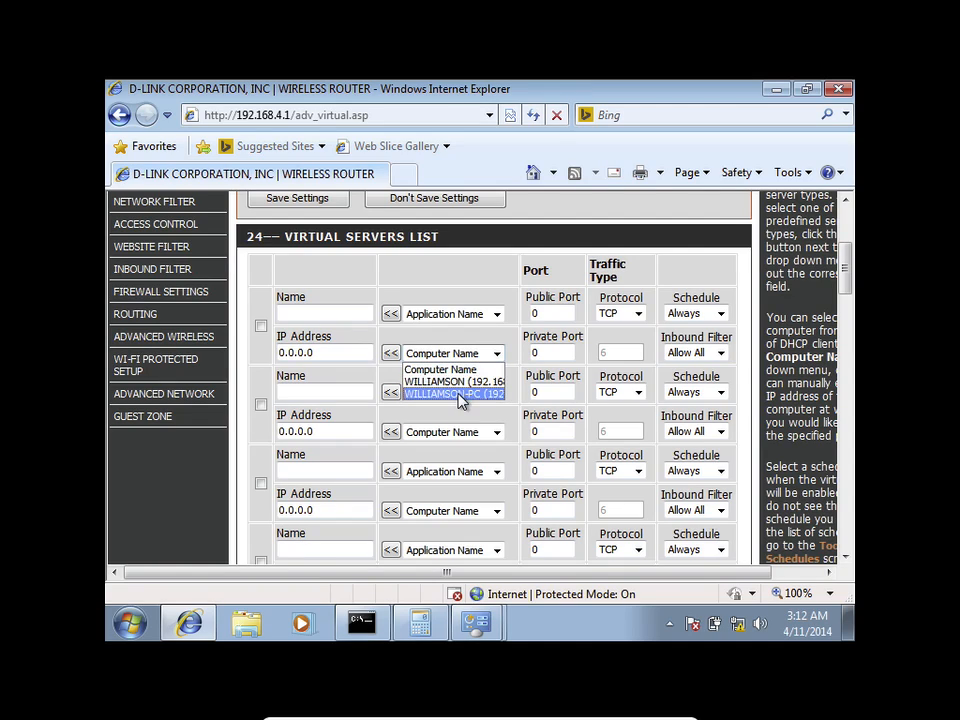
left_click(440, 350)
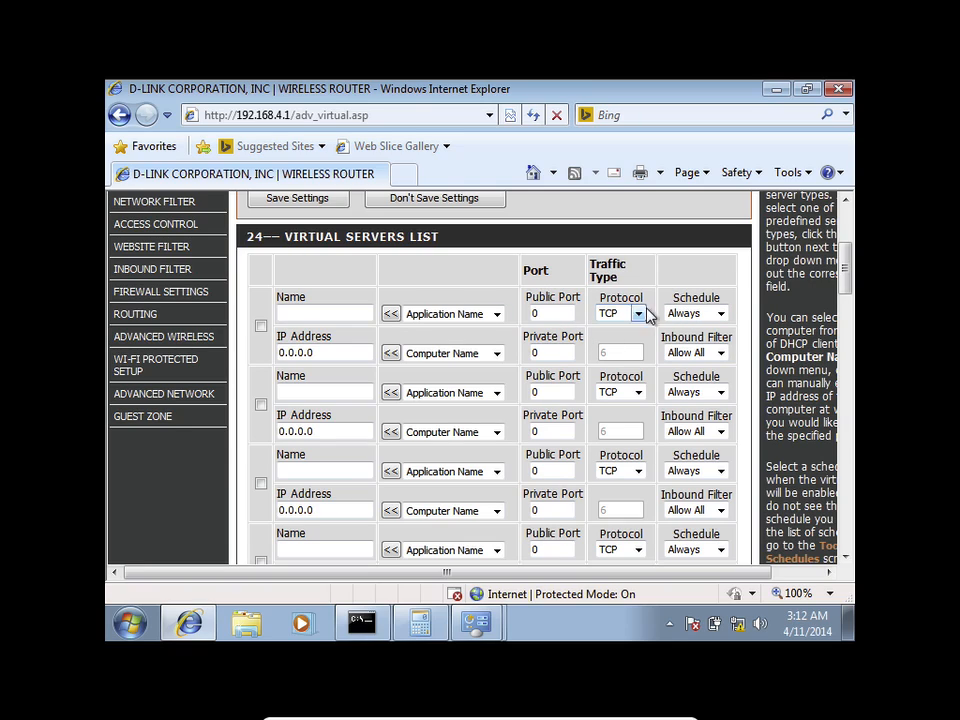
scroll(844, 257, "up", 2)
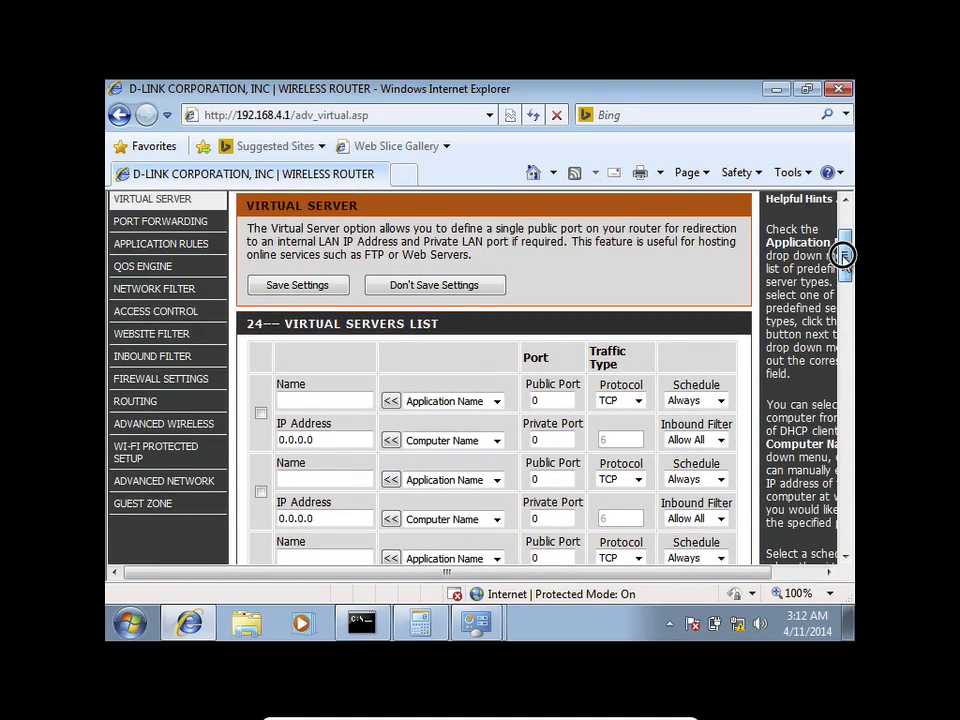
Step: Set MAC filtering to deny network access to listed computers
left_click(182, 293)
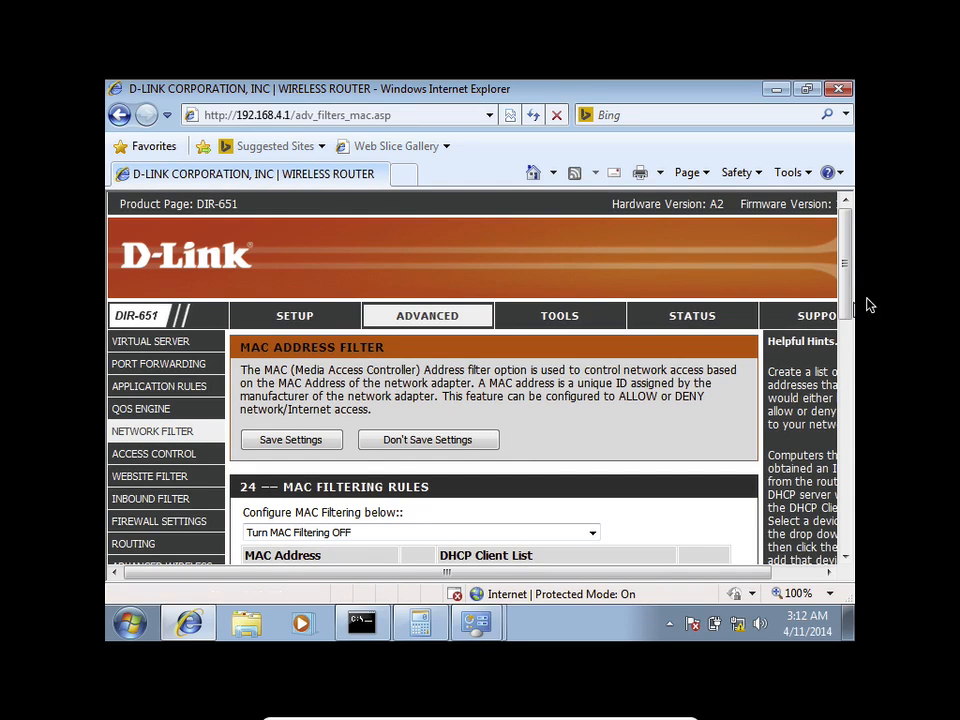
left_click_drag(845, 264, 849, 337)
left_click(503, 300)
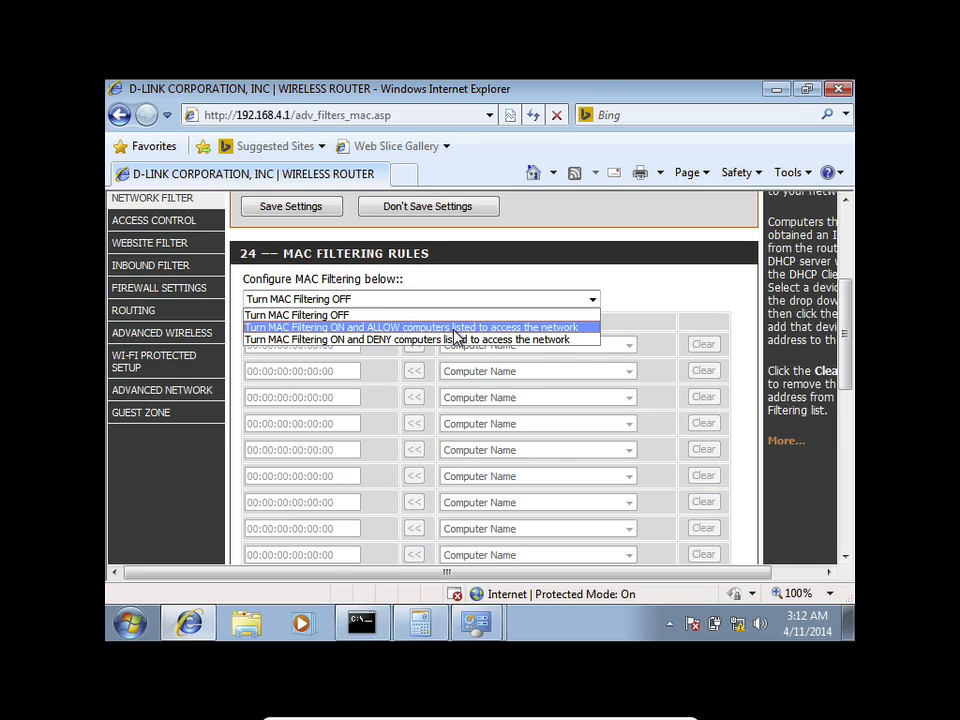
left_click(388, 340)
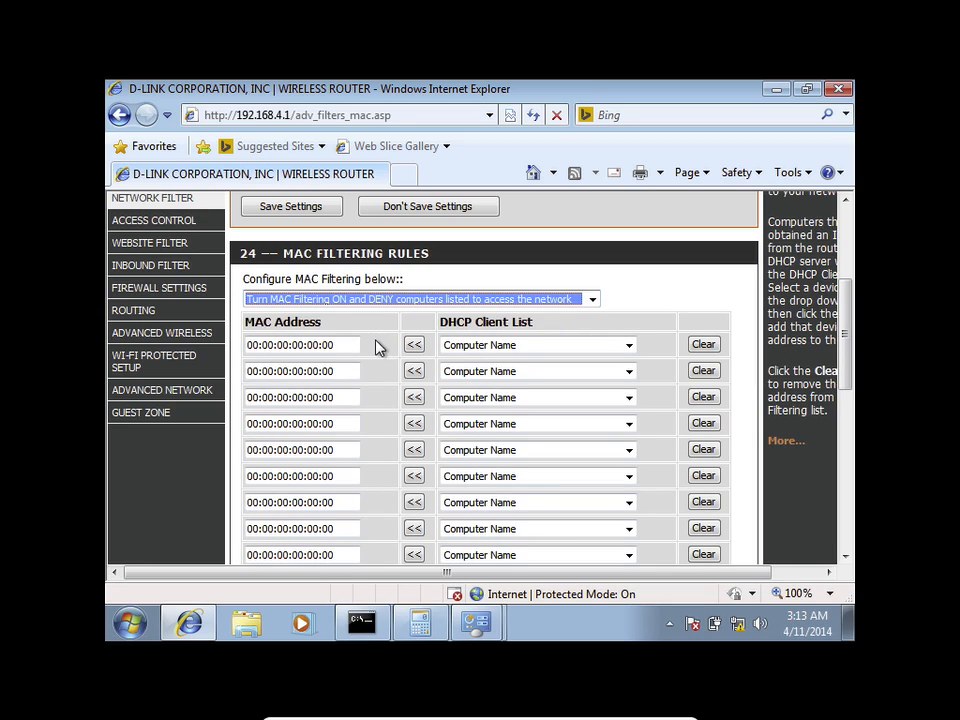
scroll(375, 349, "down", 1)
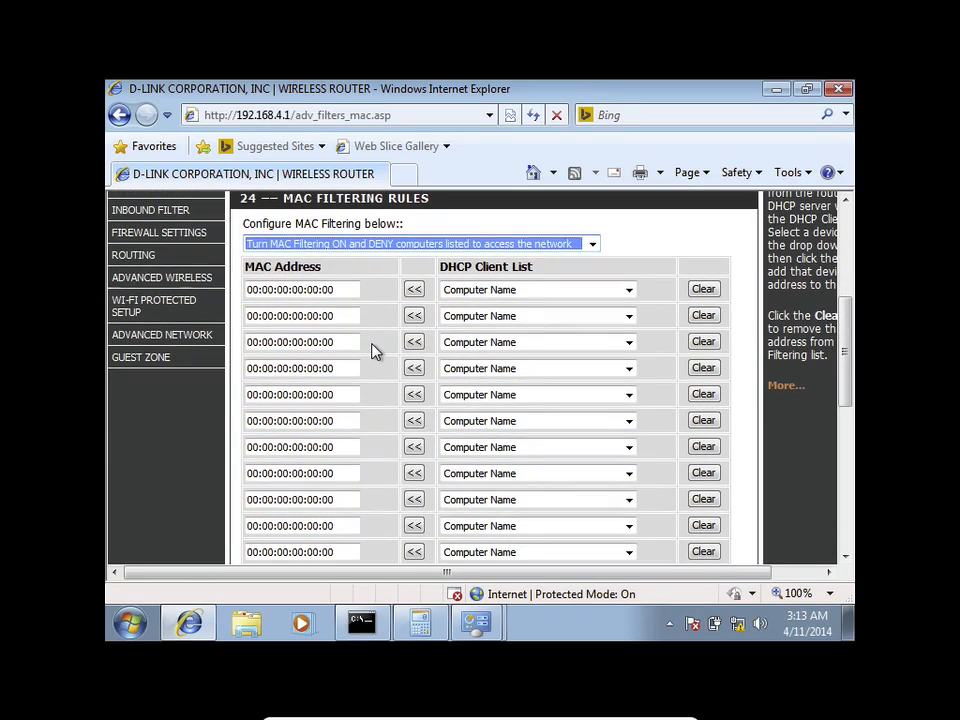
Step: Review the DHCP client list of known computers, then head to Wi-Fi Protected Setup
left_click(585, 296)
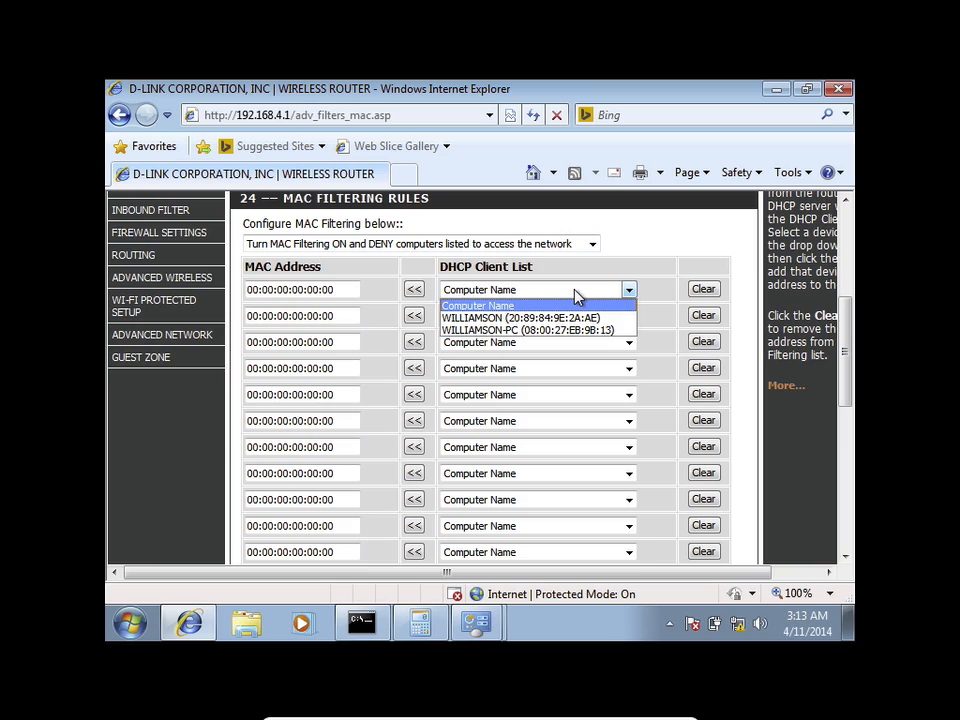
left_click(574, 290)
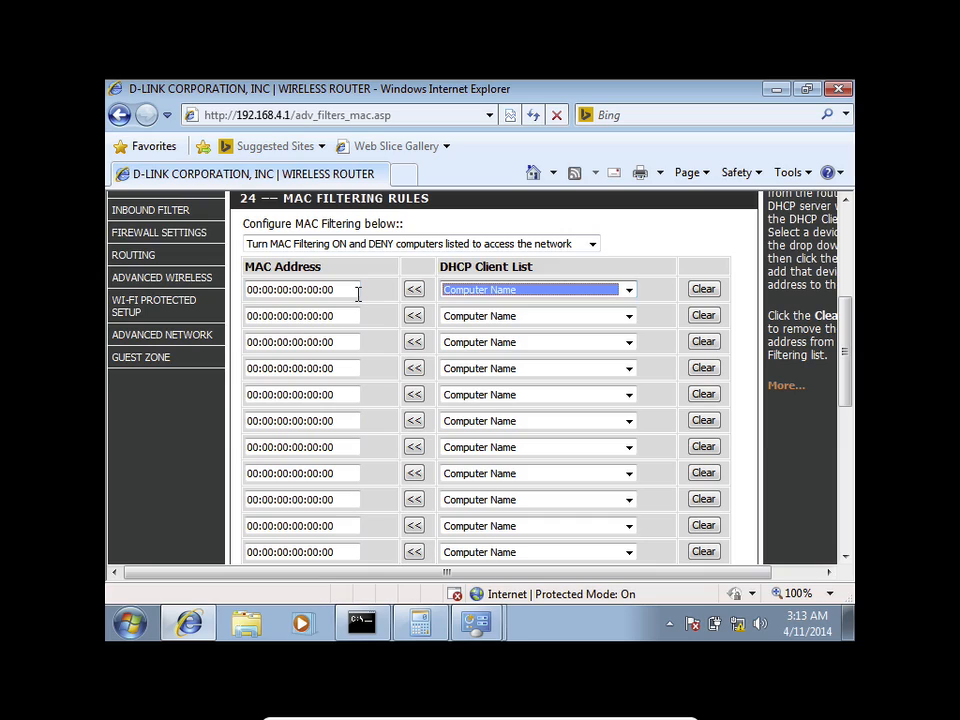
left_click(480, 292)
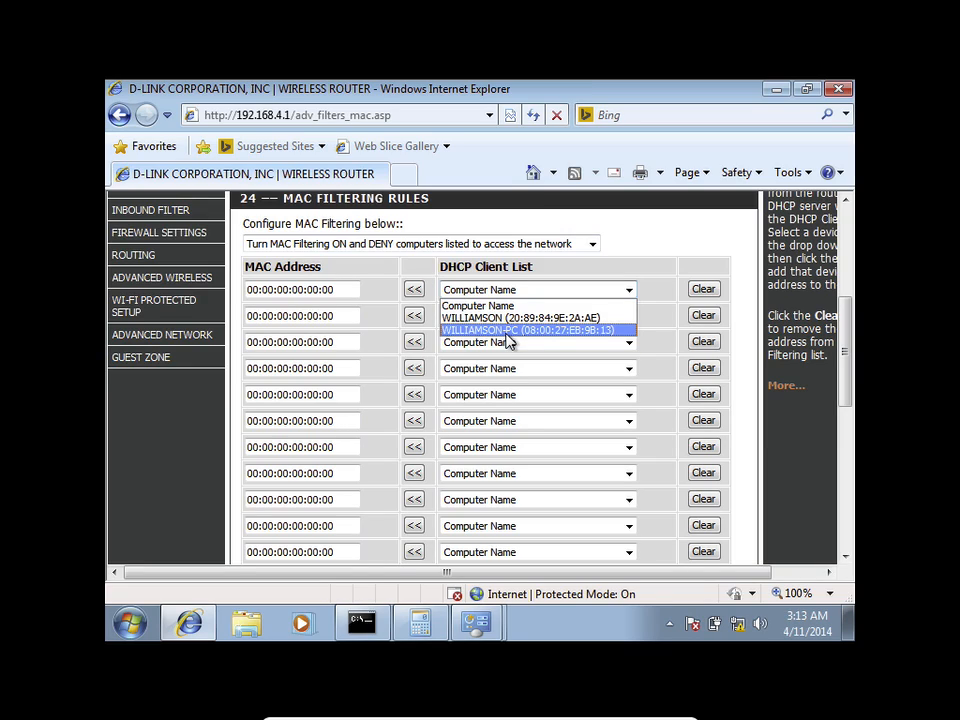
left_click(177, 305)
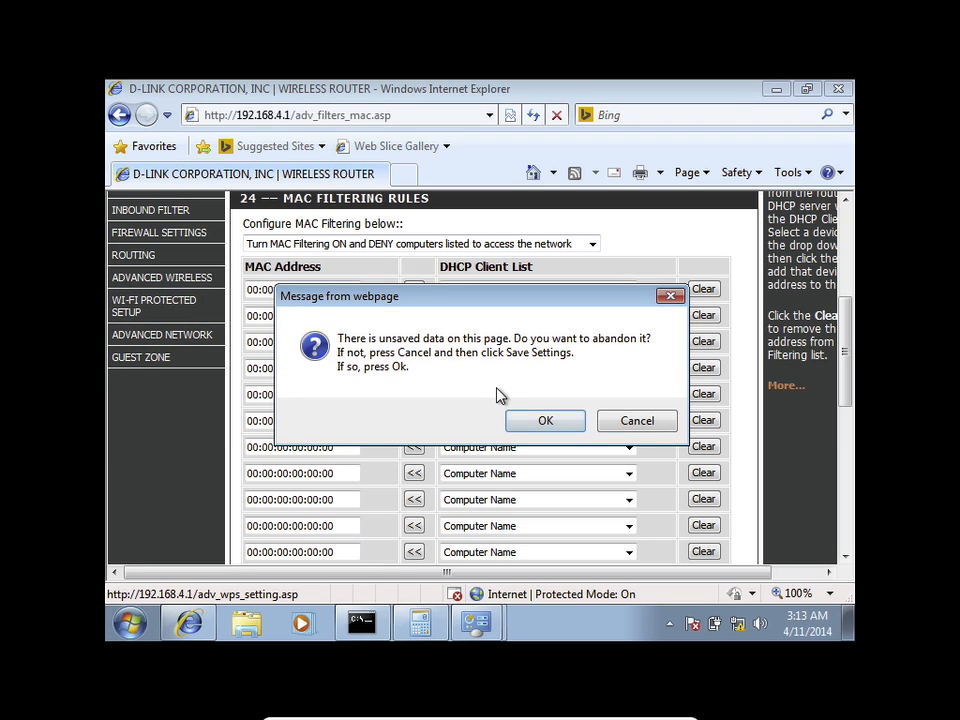
Step: Discard the unsaved MAC filter changes and go to the Guest Zone page
left_click(541, 422)
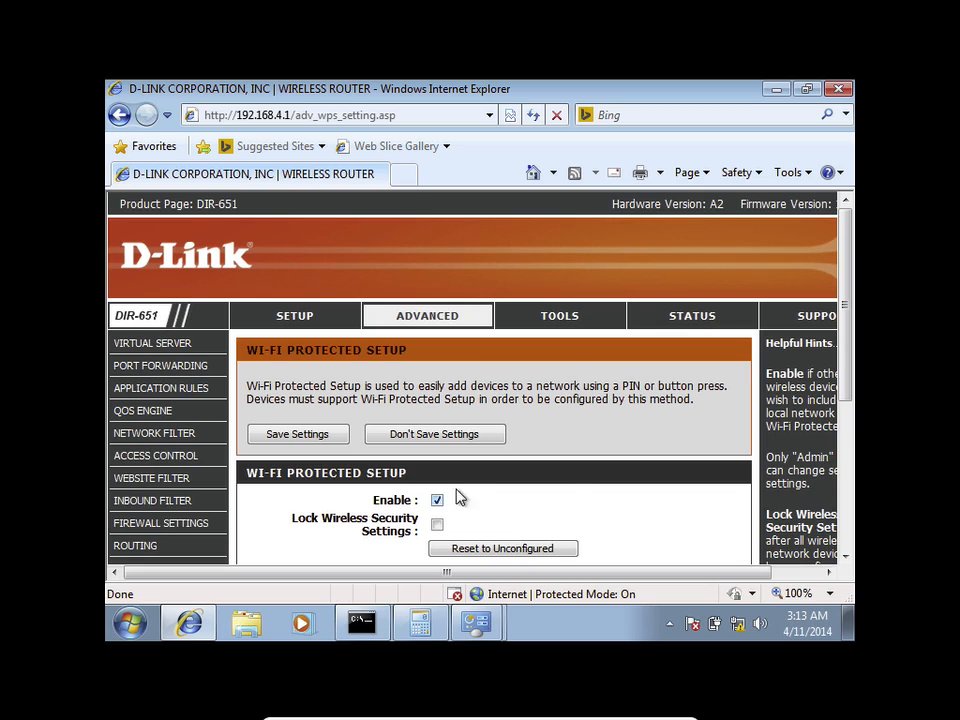
left_click_drag(840, 365, 841, 454)
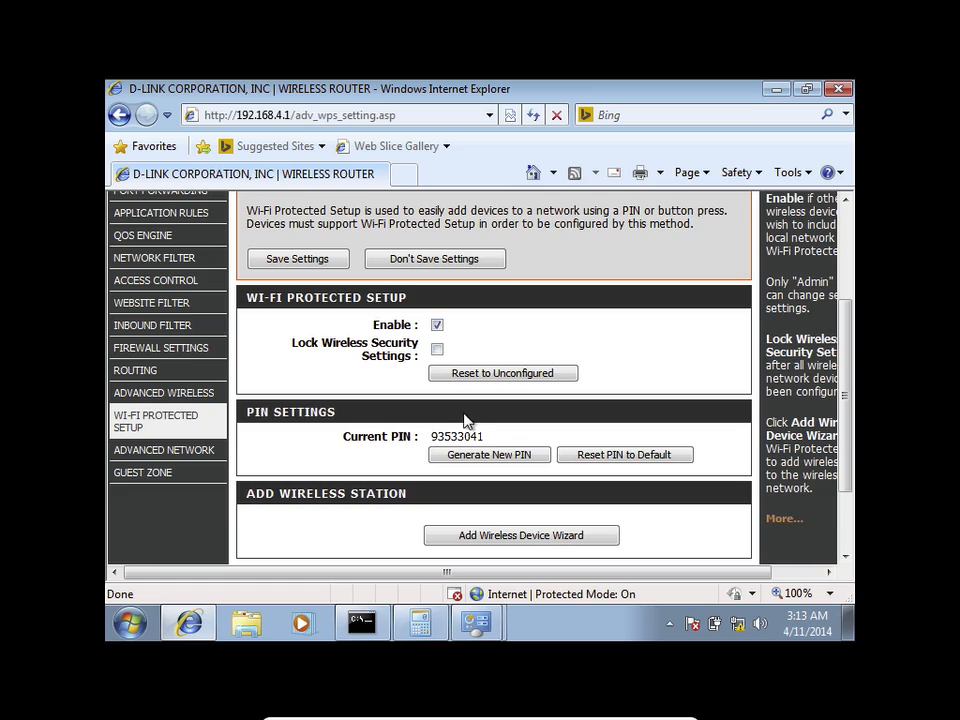
left_click(155, 473)
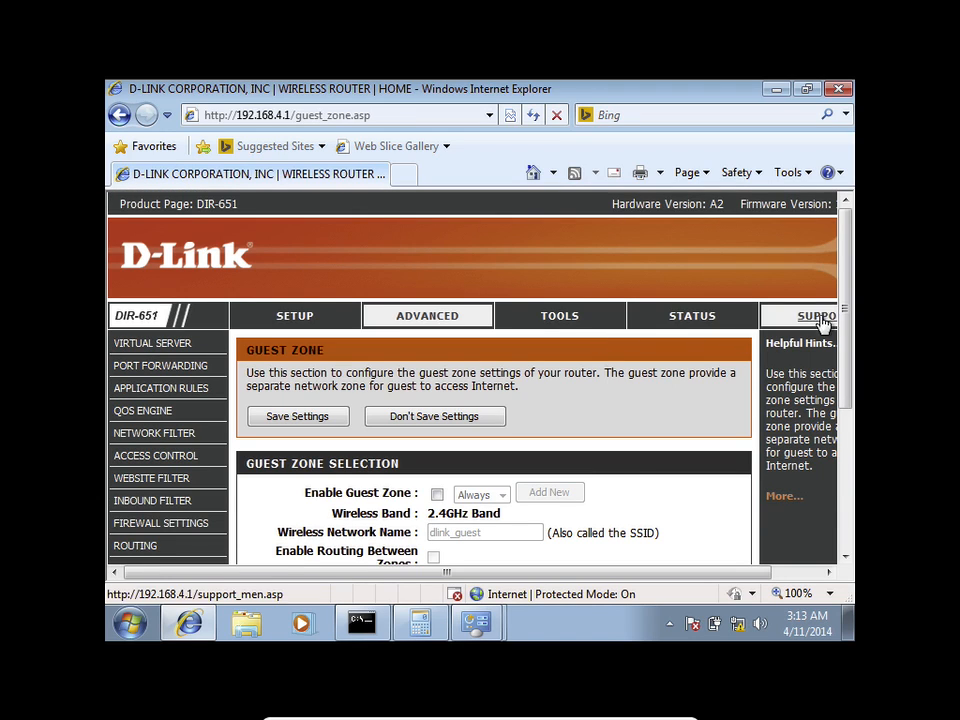
Step: Enable the dlink_guest guest zone with WPA-Personal security, then move toward Routing
left_click_drag(843, 287, 852, 370)
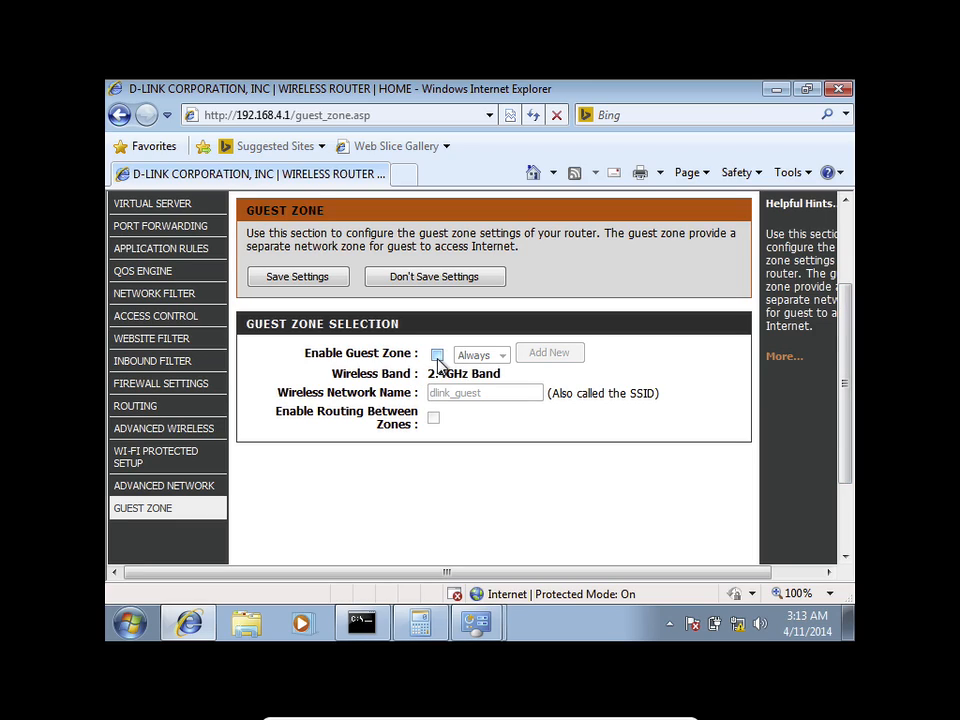
left_click(437, 355)
left_click(450, 445)
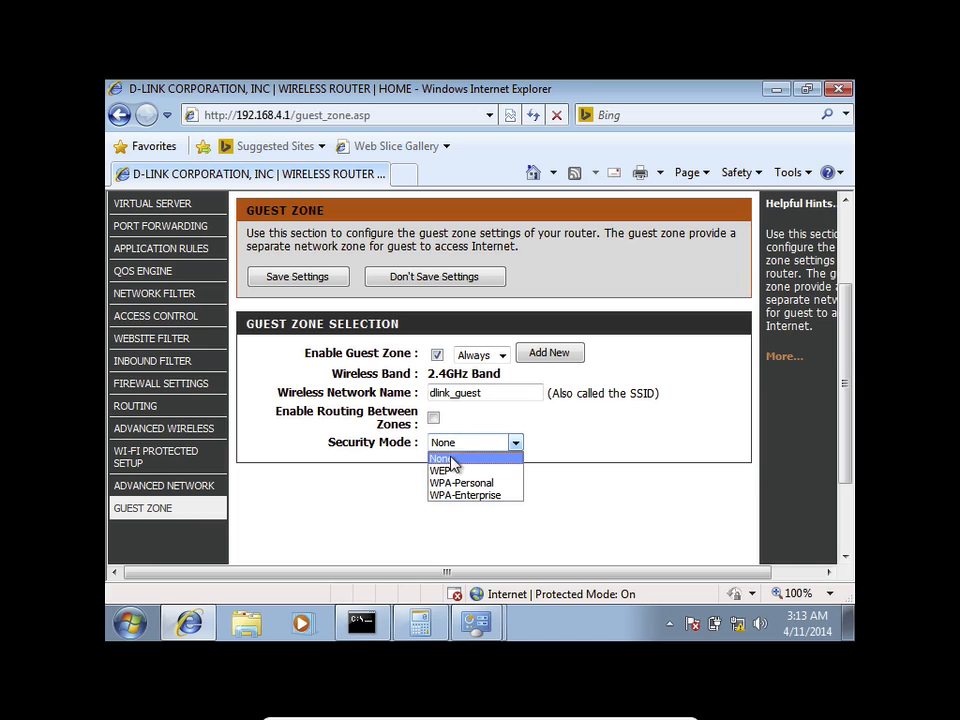
left_click(454, 482)
scroll(470, 509, "down", 1)
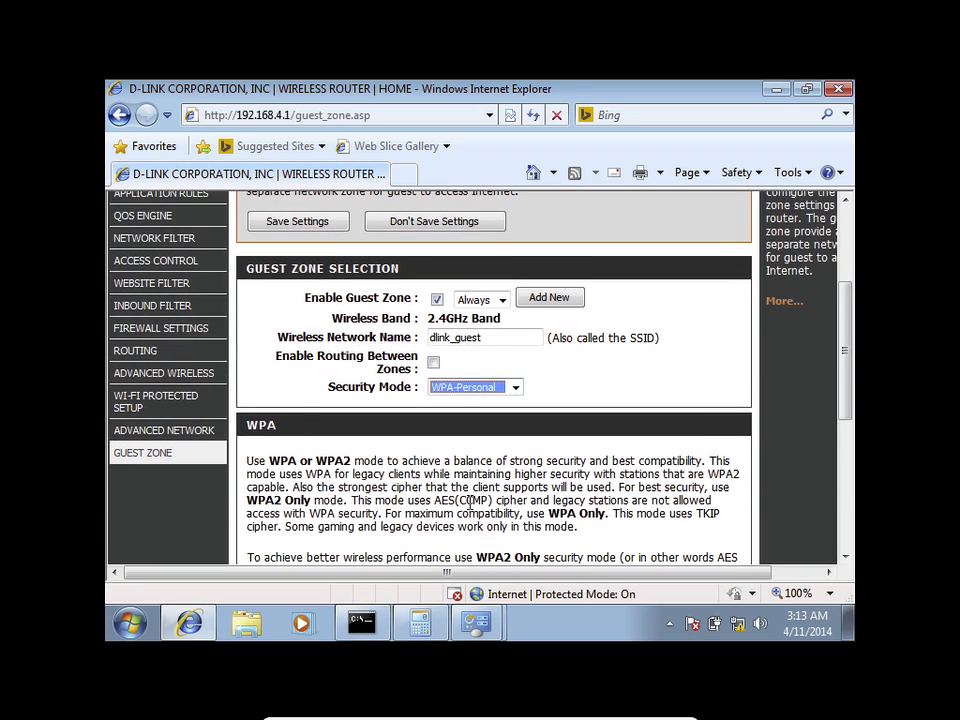
scroll(470, 501, "down", 2)
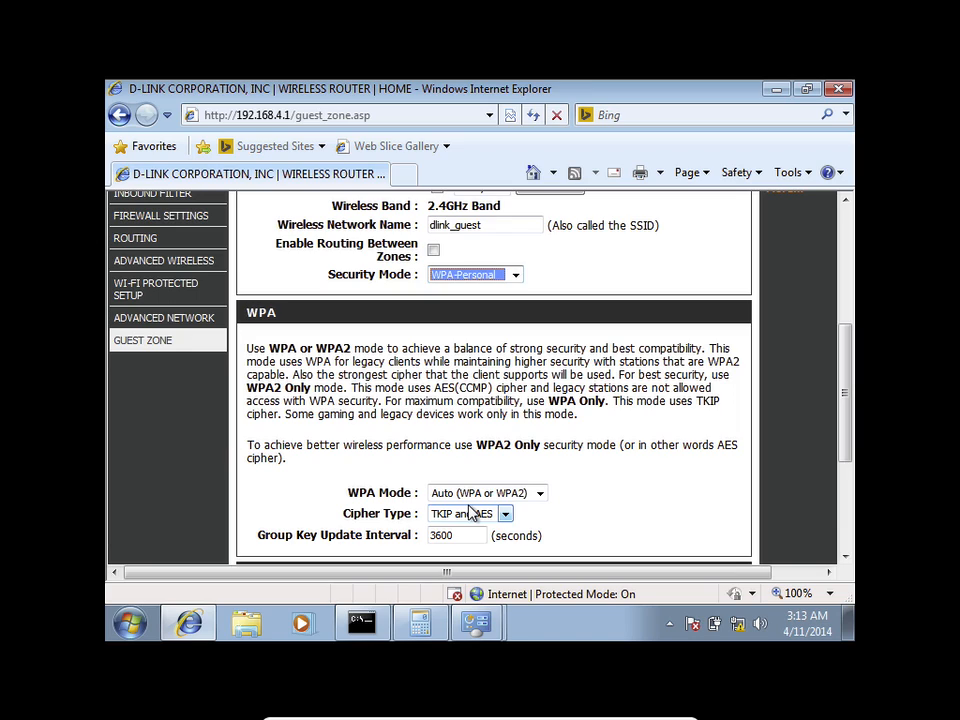
scroll(470, 509, "up", 2)
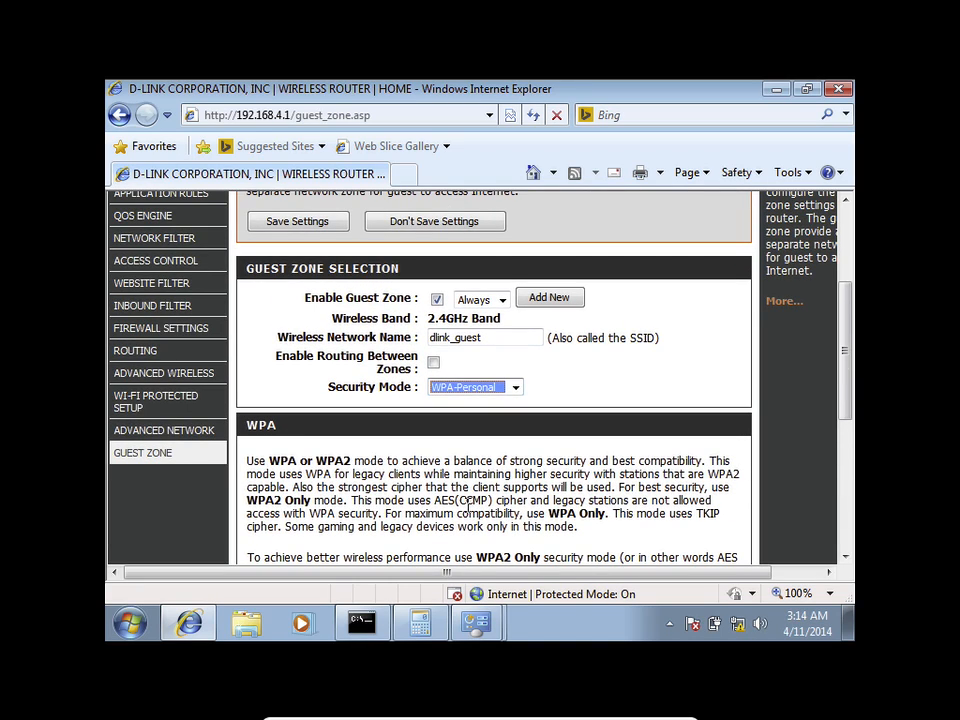
left_click(134, 358)
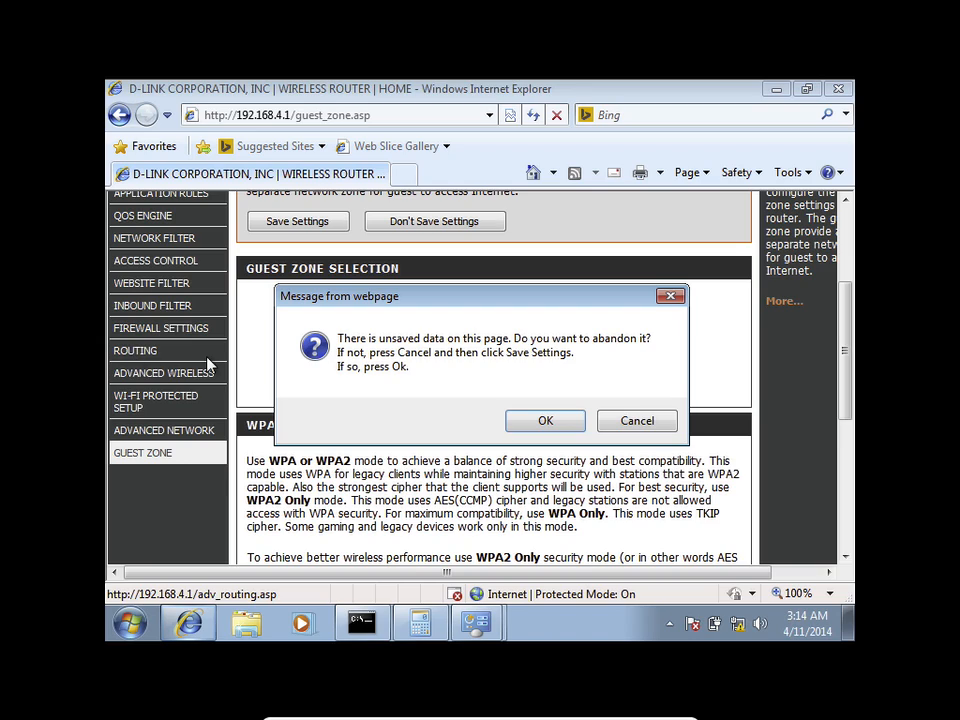
Step: Discard the guest zone changes and scroll through the blank 32-entry route list
left_click(521, 418)
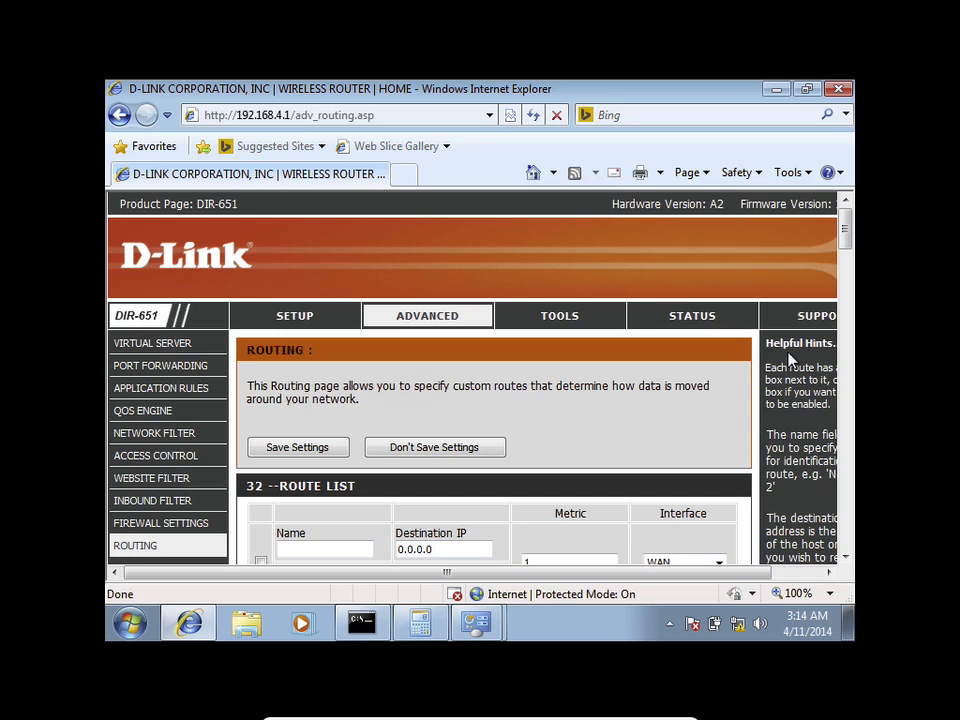
left_click_drag(846, 229, 865, 400)
left_click_drag(866, 441, 846, 242)
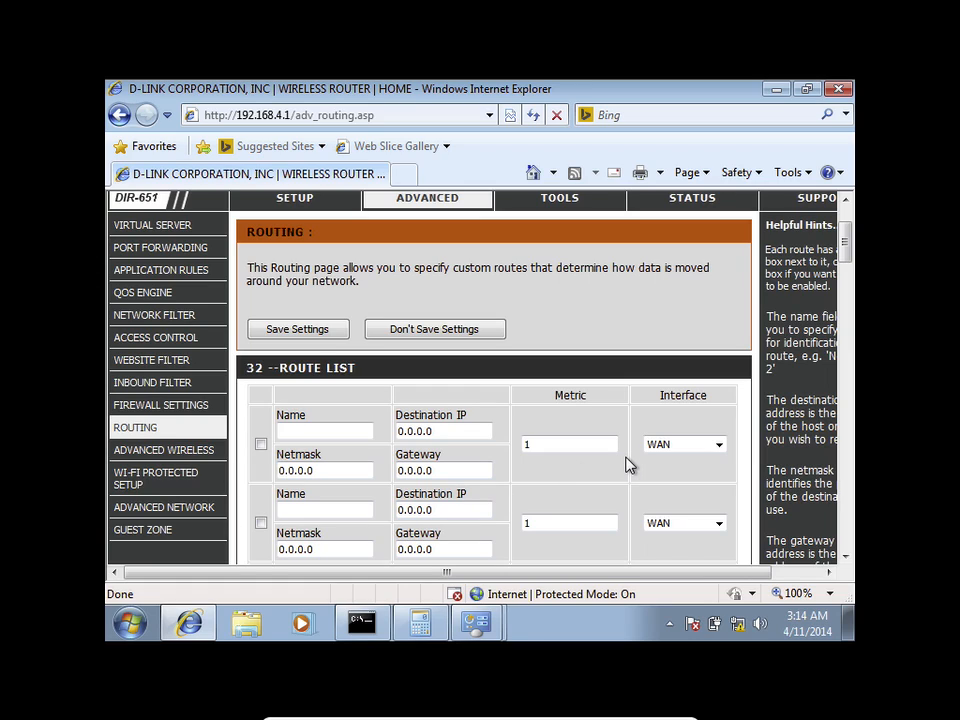
Step: Open Advanced Wireless settings and check the Transmit Power levels, leaving it at High
left_click(182, 460)
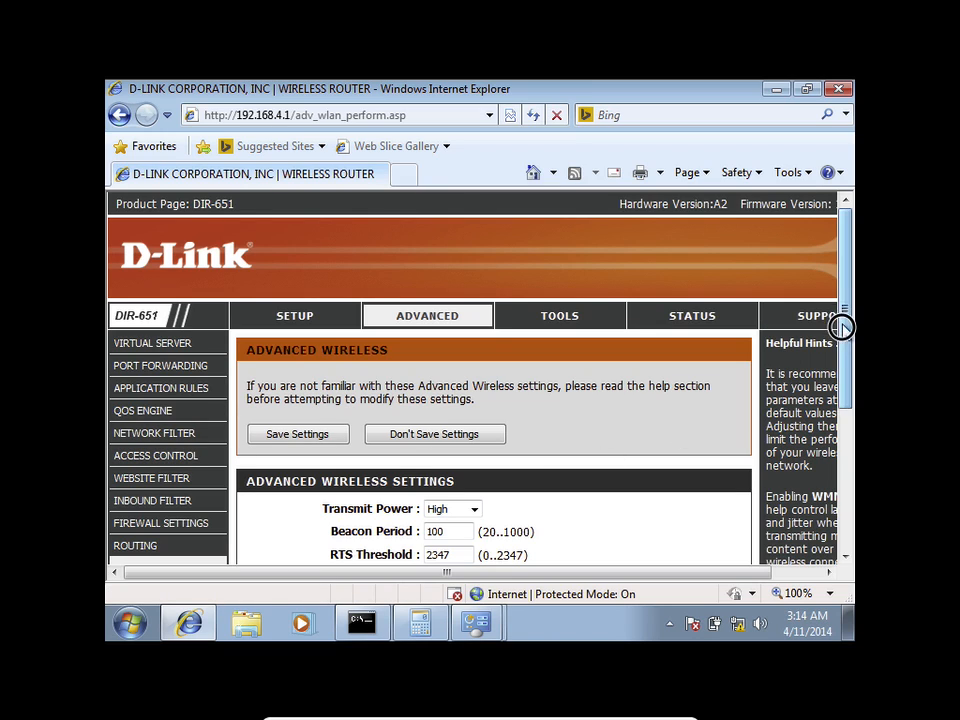
left_click_drag(842, 326, 849, 439)
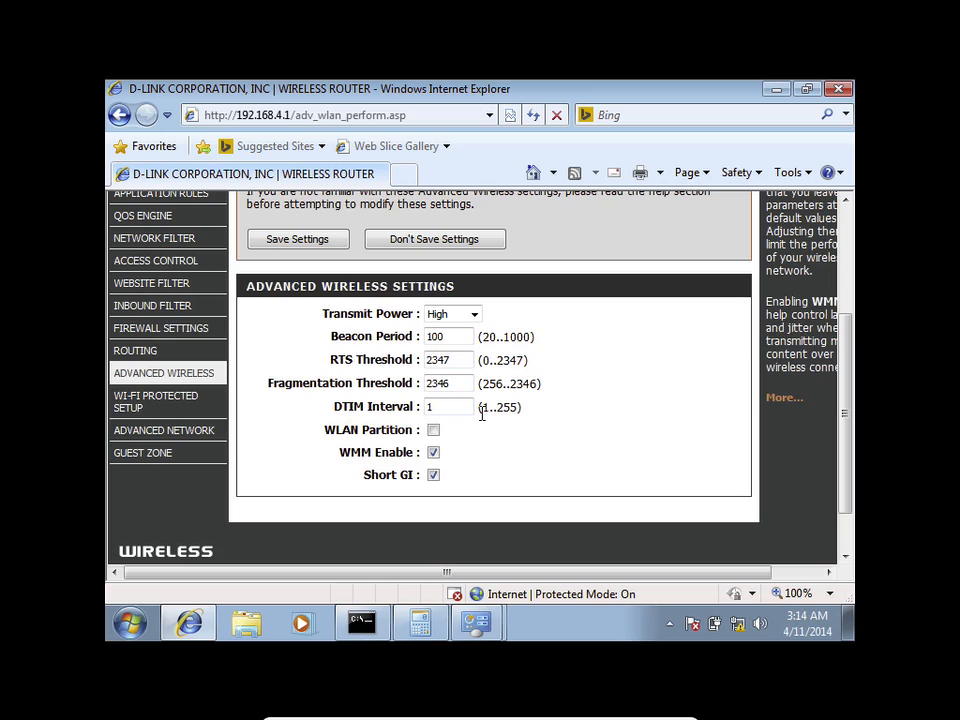
left_click(458, 316)
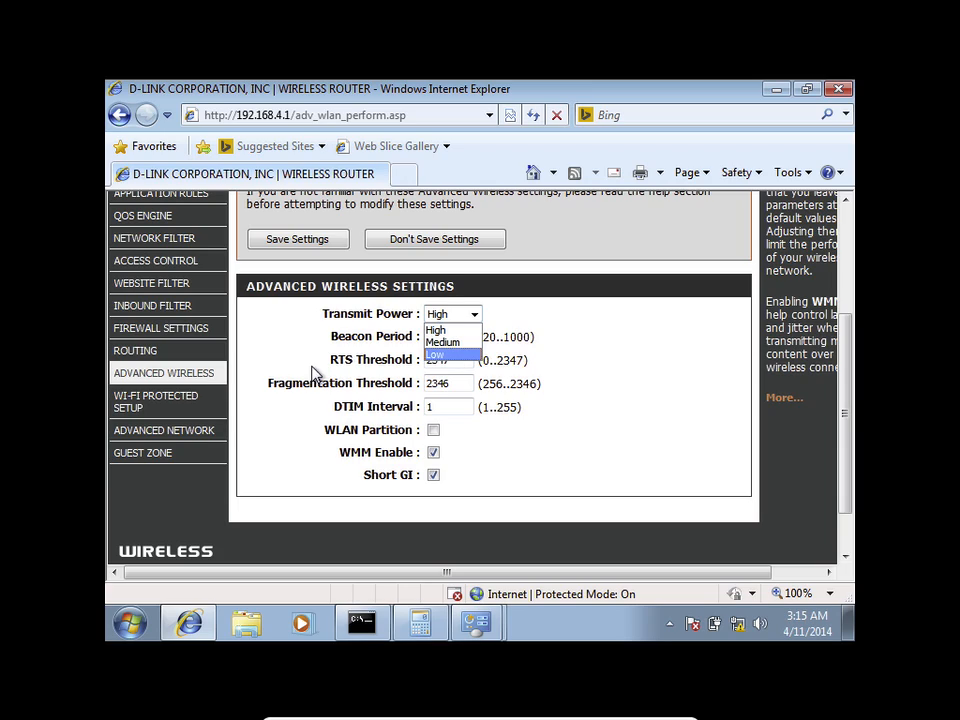
left_click(275, 355)
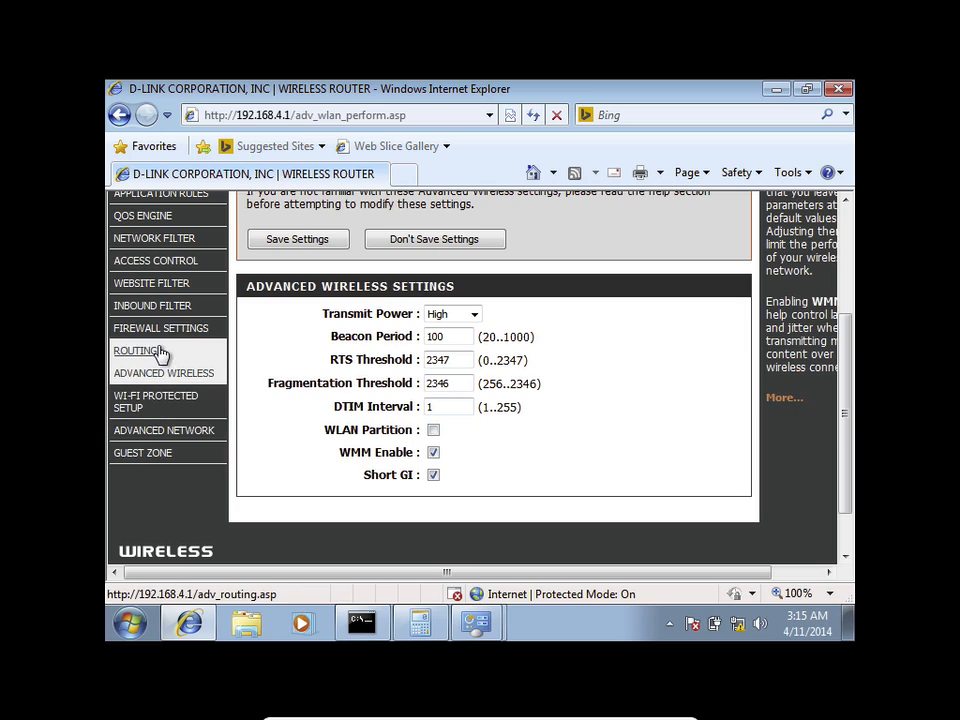
Step: Look over the Website Filter URL list and mode options, then go to Access Control
left_click(165, 283)
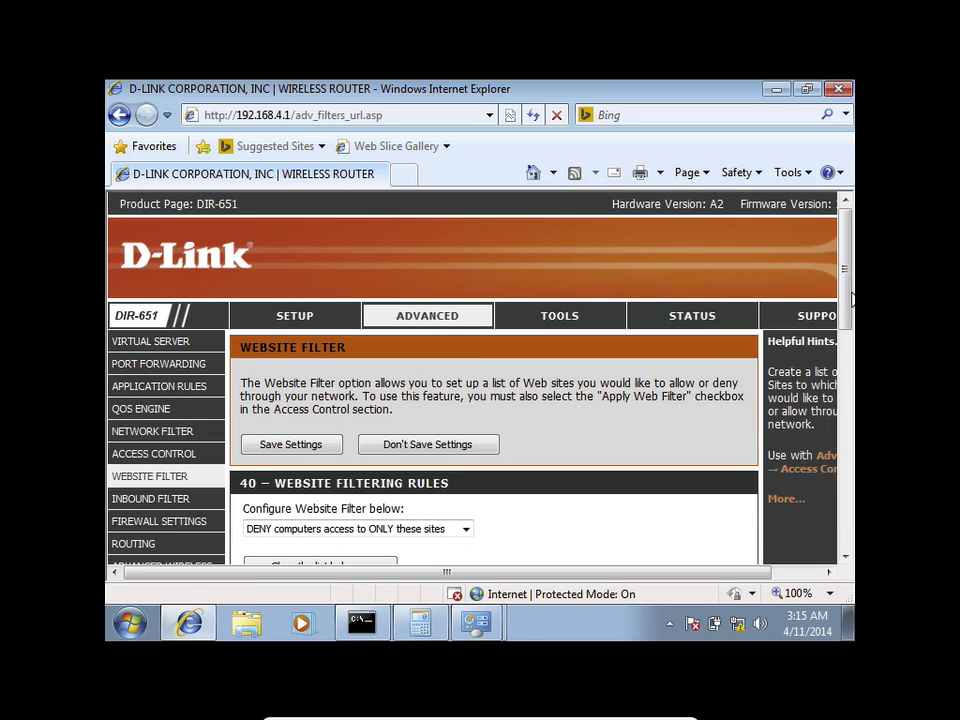
left_click_drag(849, 305, 846, 405)
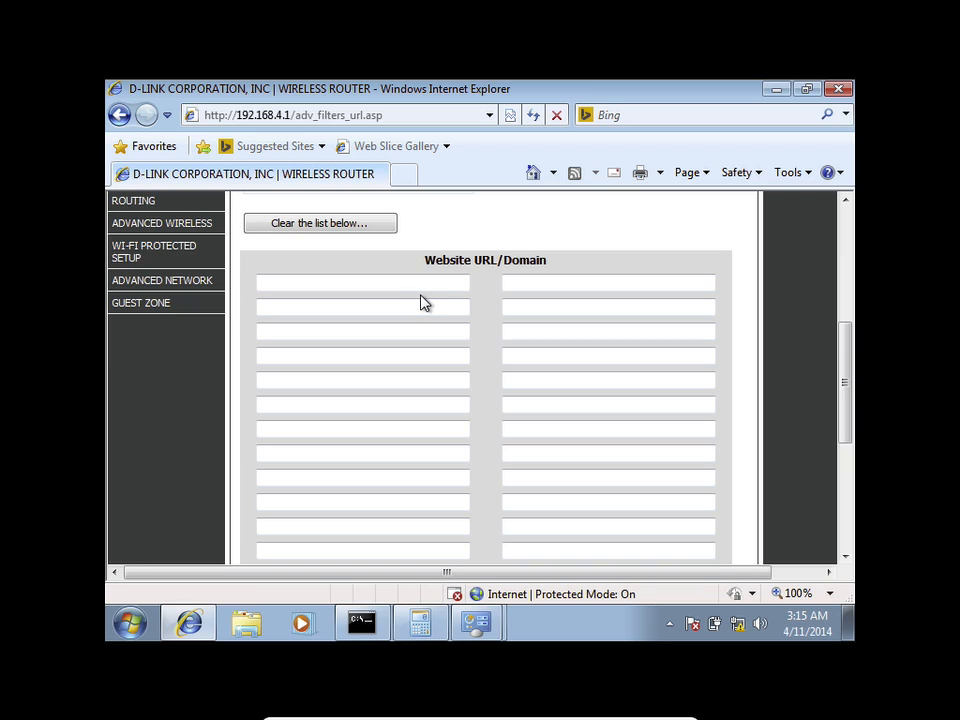
left_click_drag(840, 378, 830, 290)
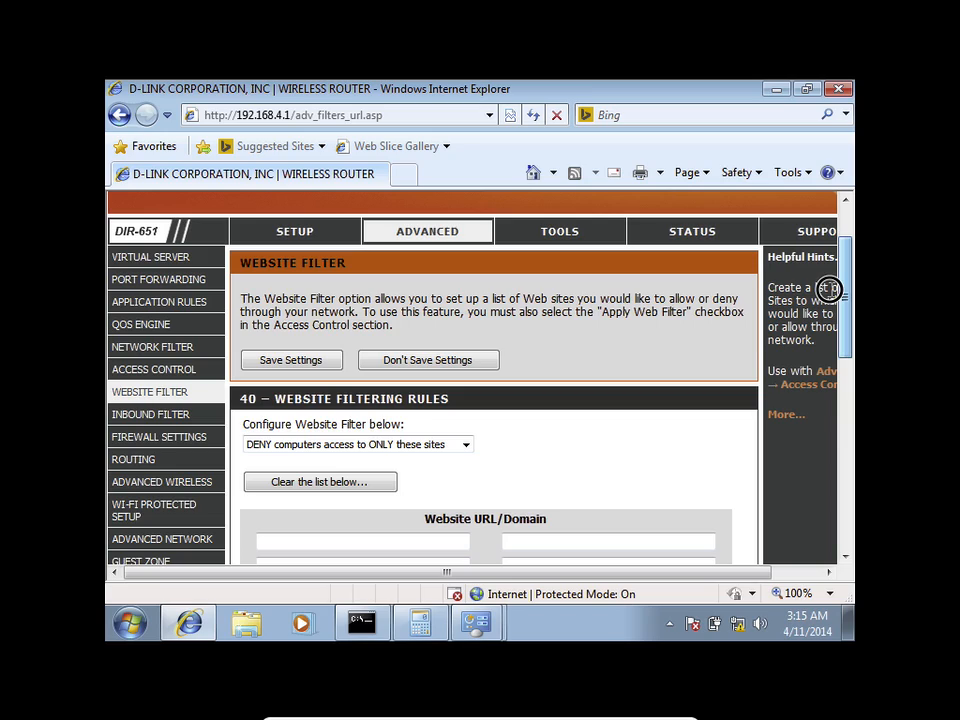
left_click(440, 446)
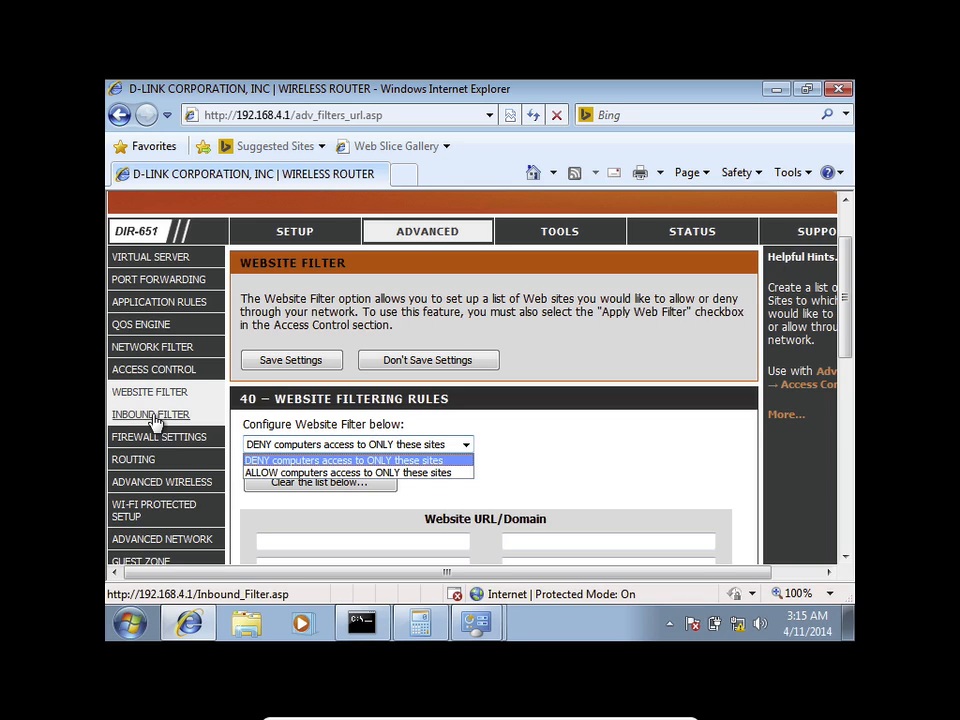
left_click(152, 371)
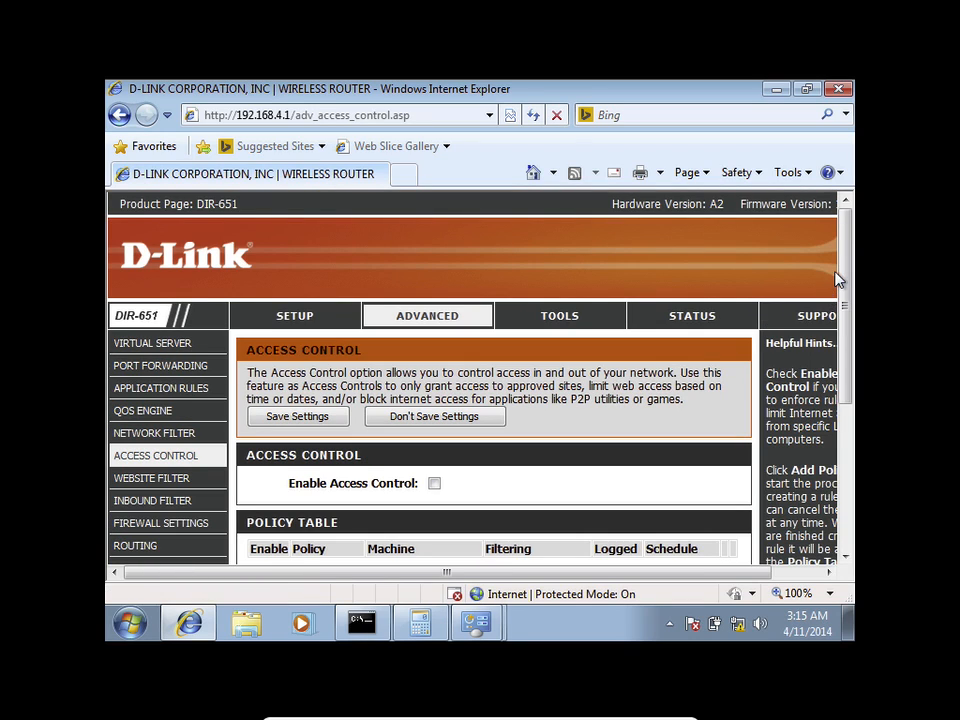
Step: Enable access control and start the Add Policy wizard
left_click_drag(842, 272, 847, 362)
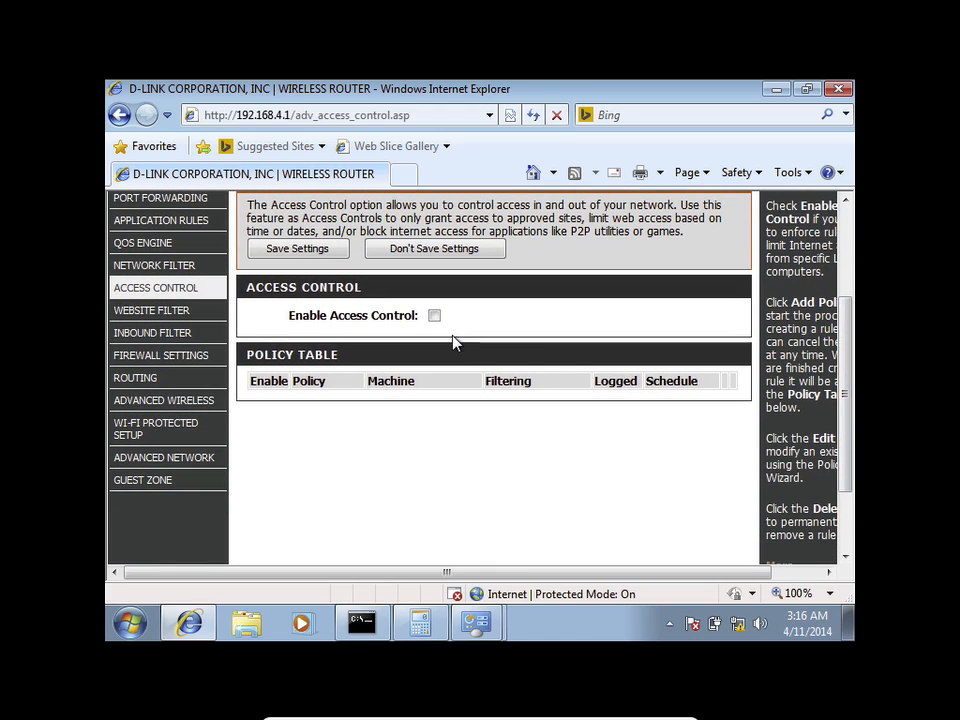
left_click(434, 315)
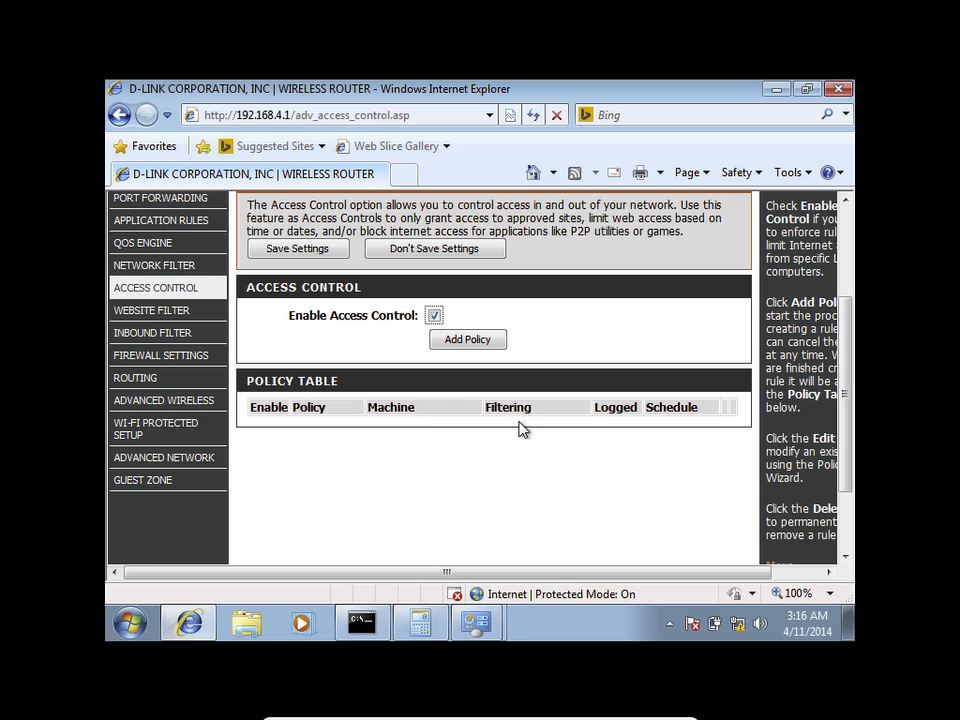
left_click(479, 340)
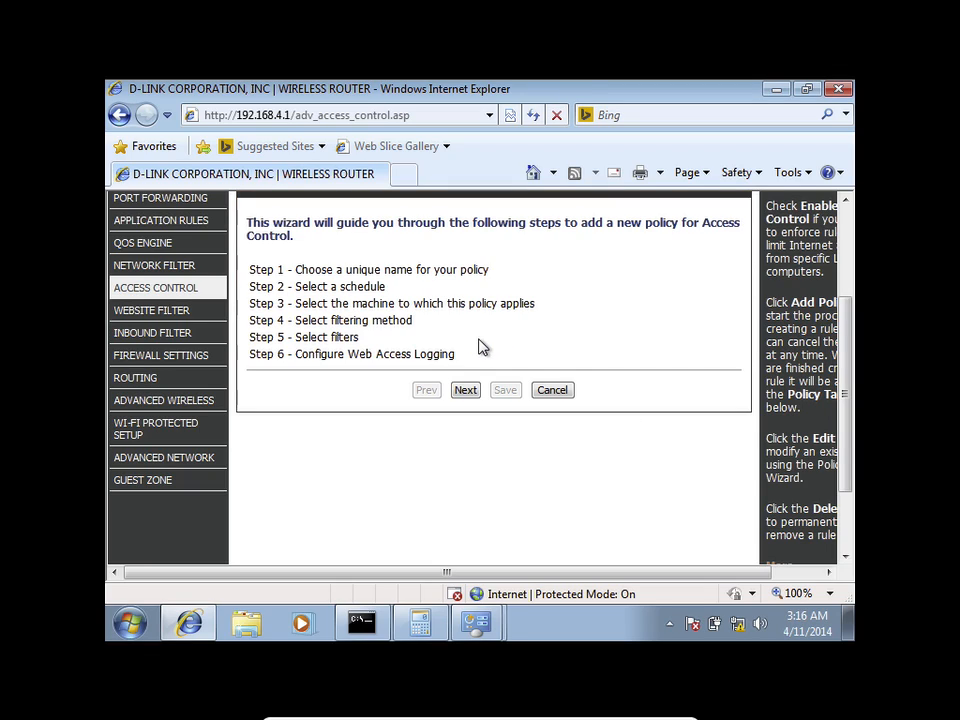
left_click(466, 391)
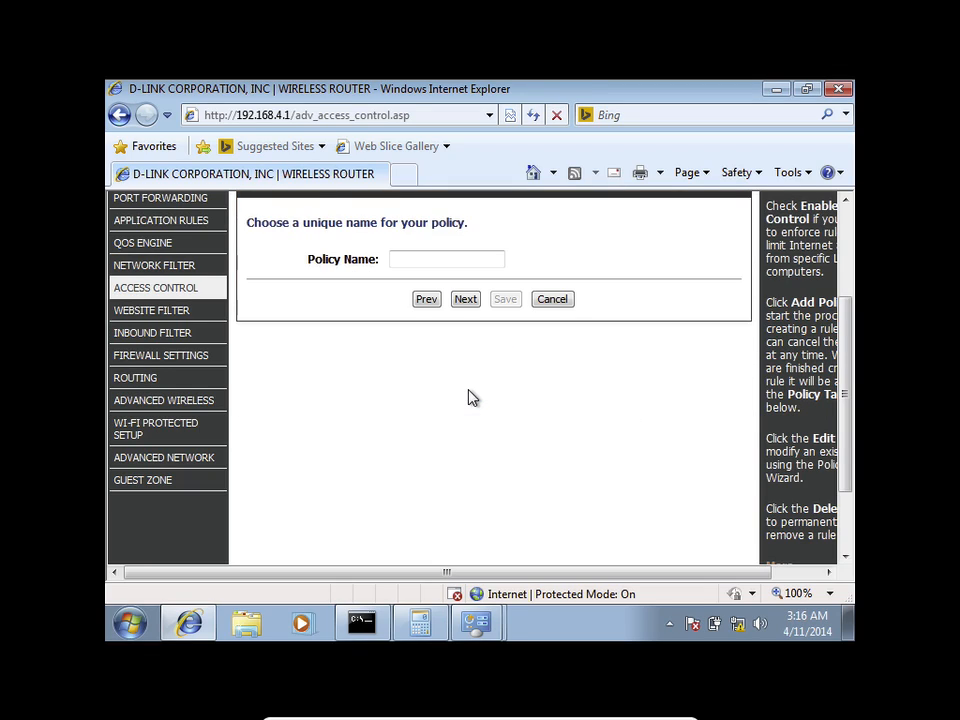
Step: Name the policy 'faceboook' and keep its schedule at Always
left_click(421, 256)
type("fac")
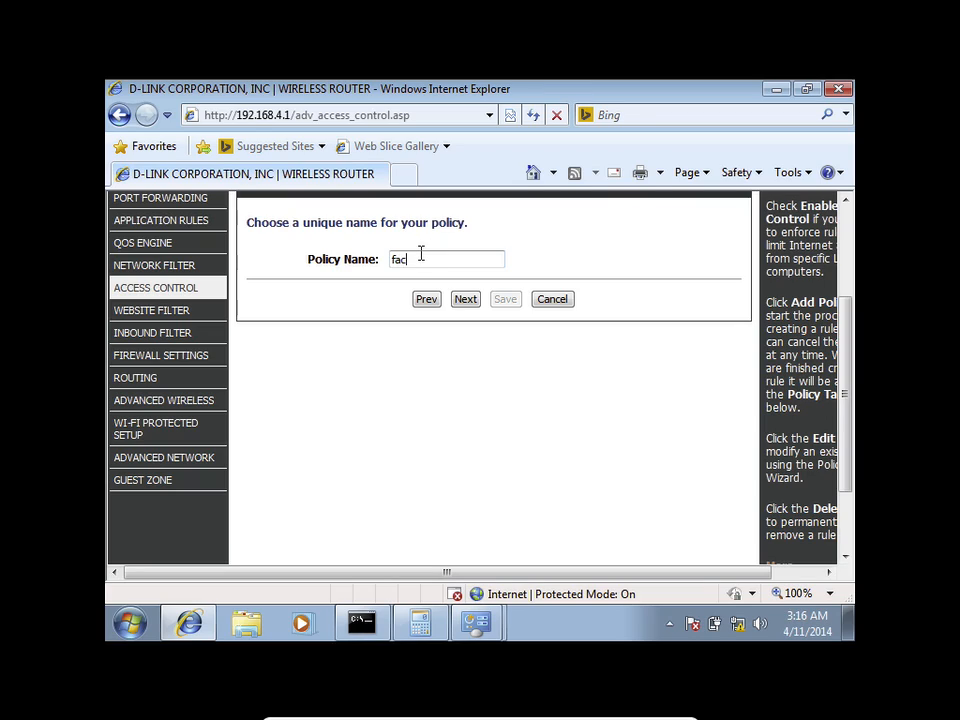
type("eboook")
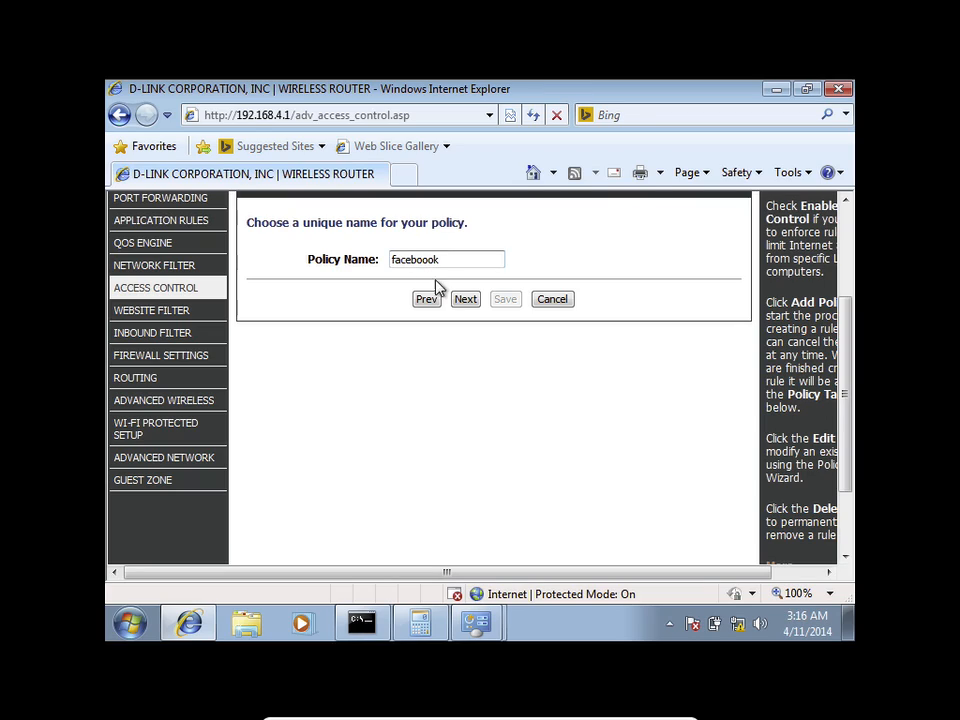
left_click(465, 300)
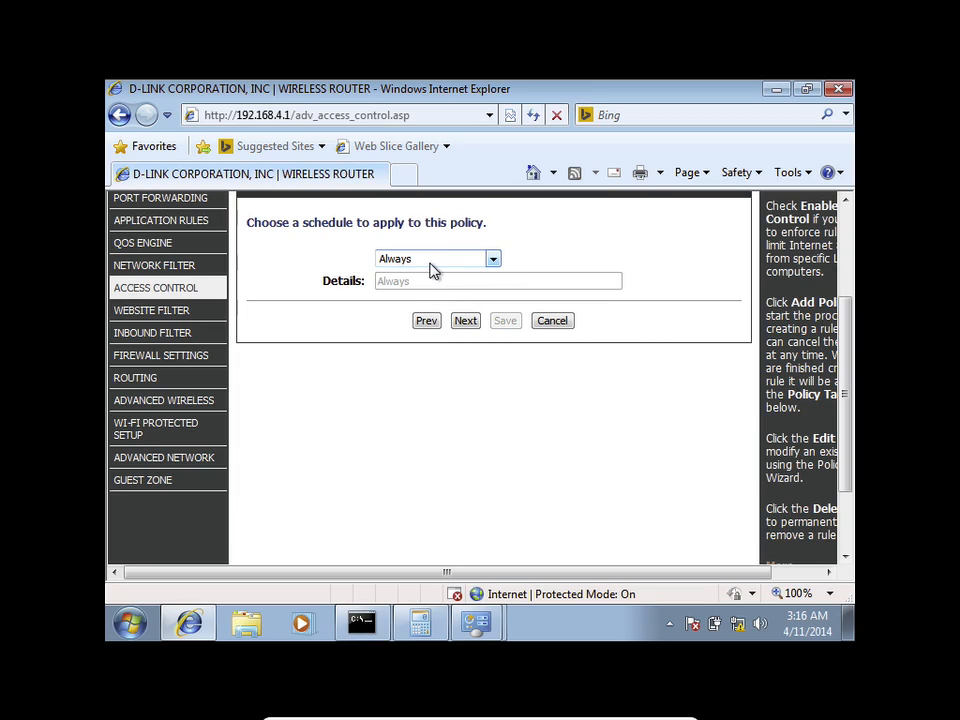
left_click(431, 262)
left_click(431, 273)
left_click(465, 320)
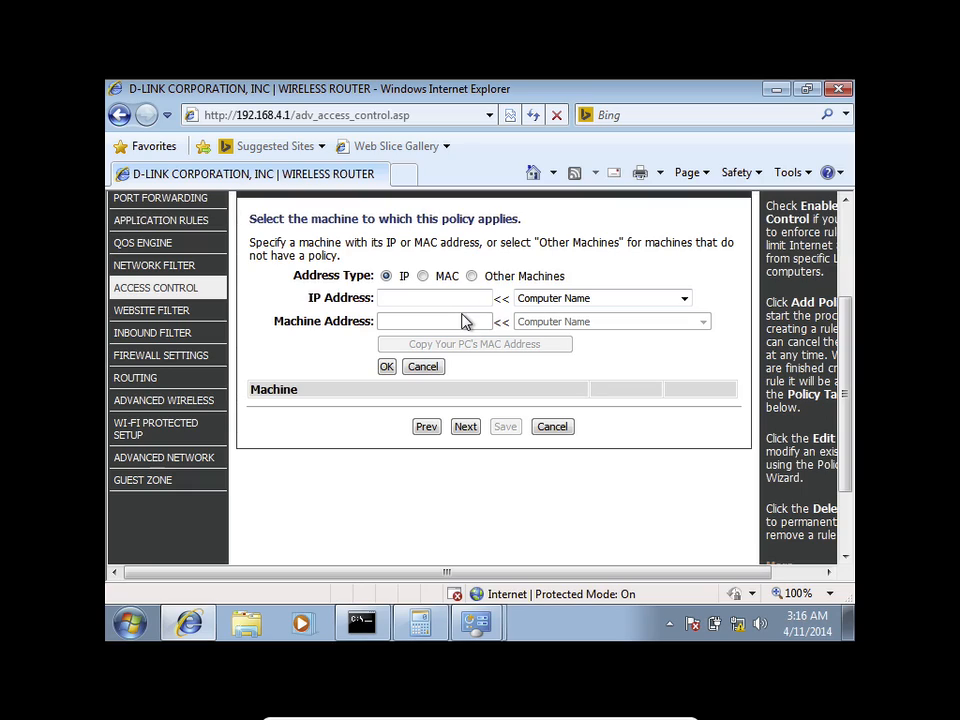
Step: Apply the policy to the computer at 192.168.0.104
left_click(544, 300)
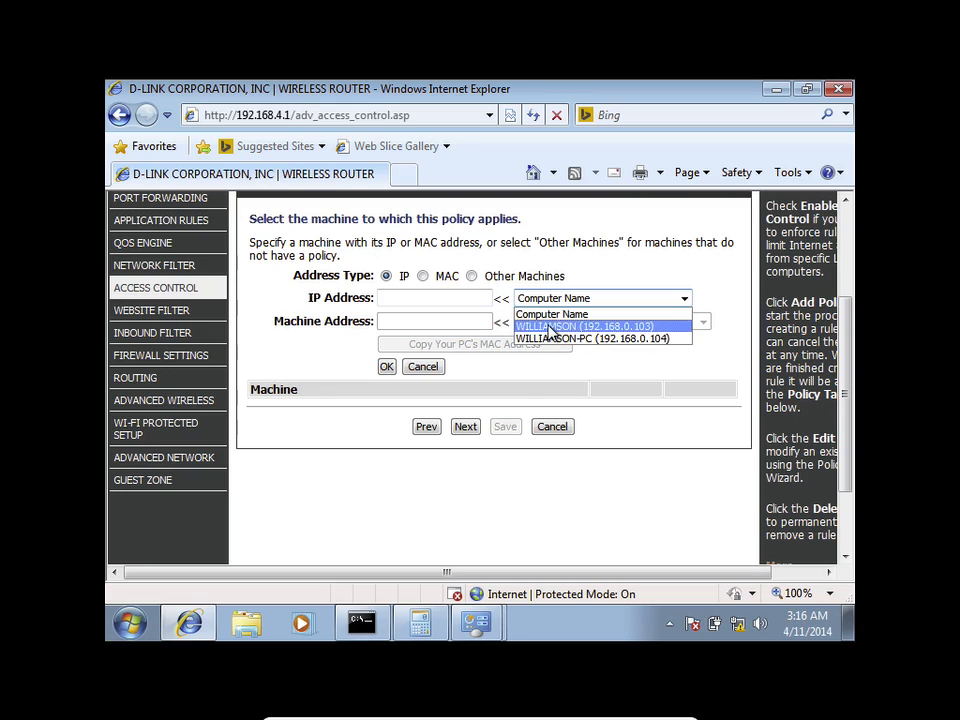
left_click(550, 338)
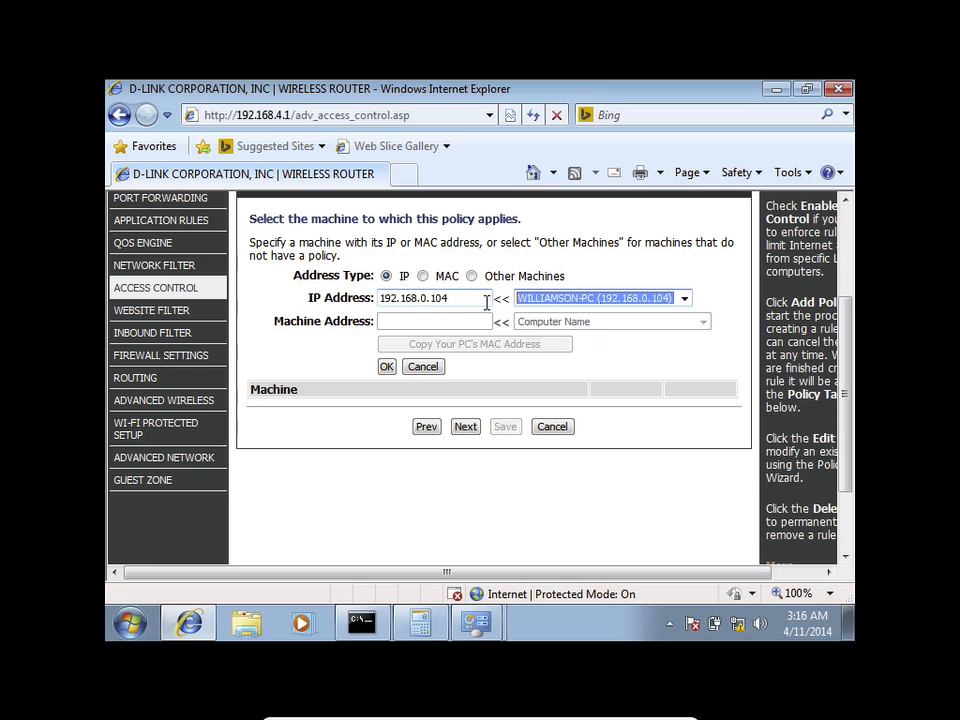
left_click(386, 367)
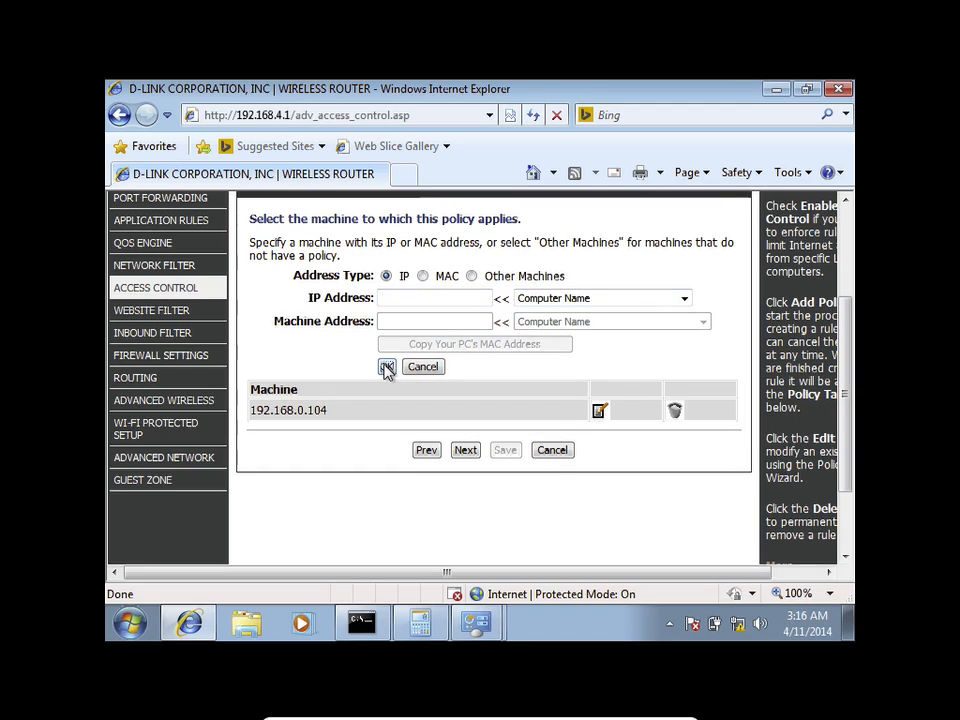
left_click(469, 451)
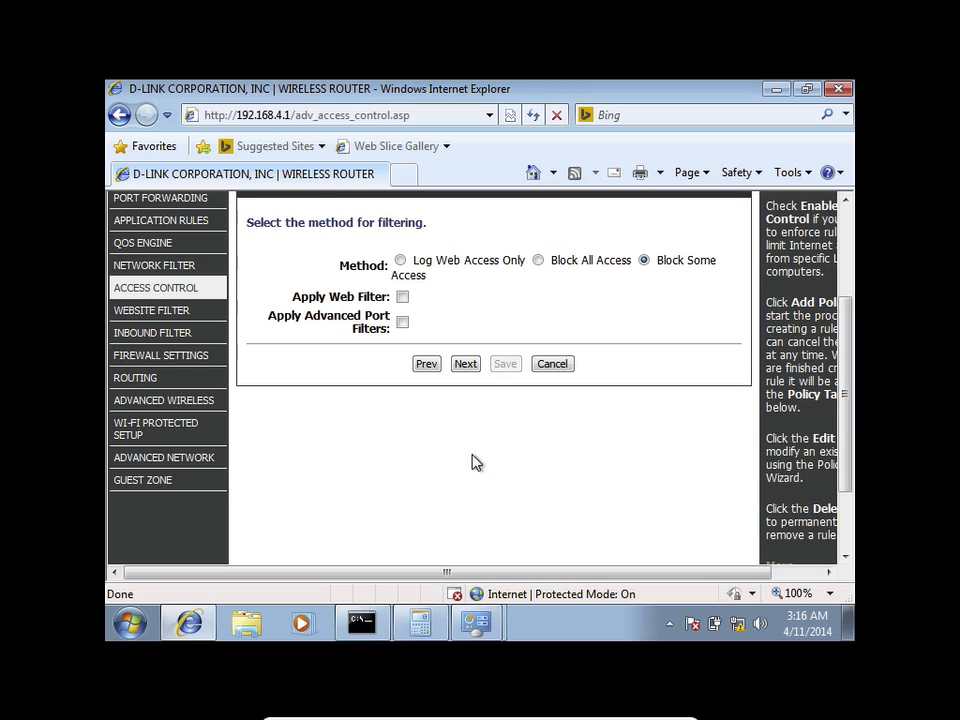
Step: Choose Block Some Access with the web filter, enable web access logging, and save
left_click(538, 261)
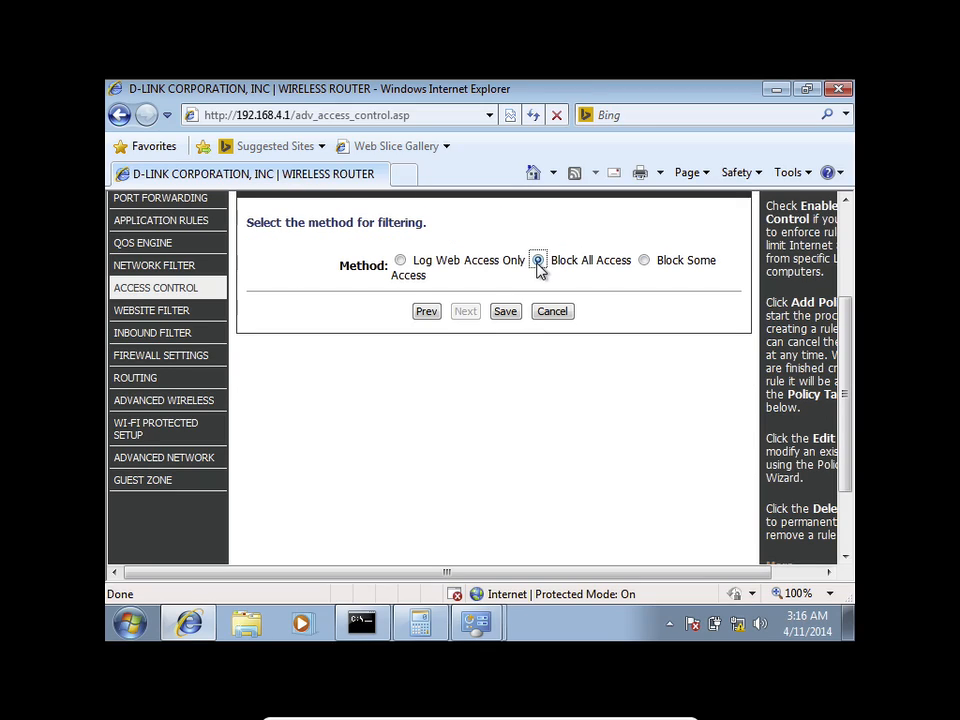
left_click(400, 261)
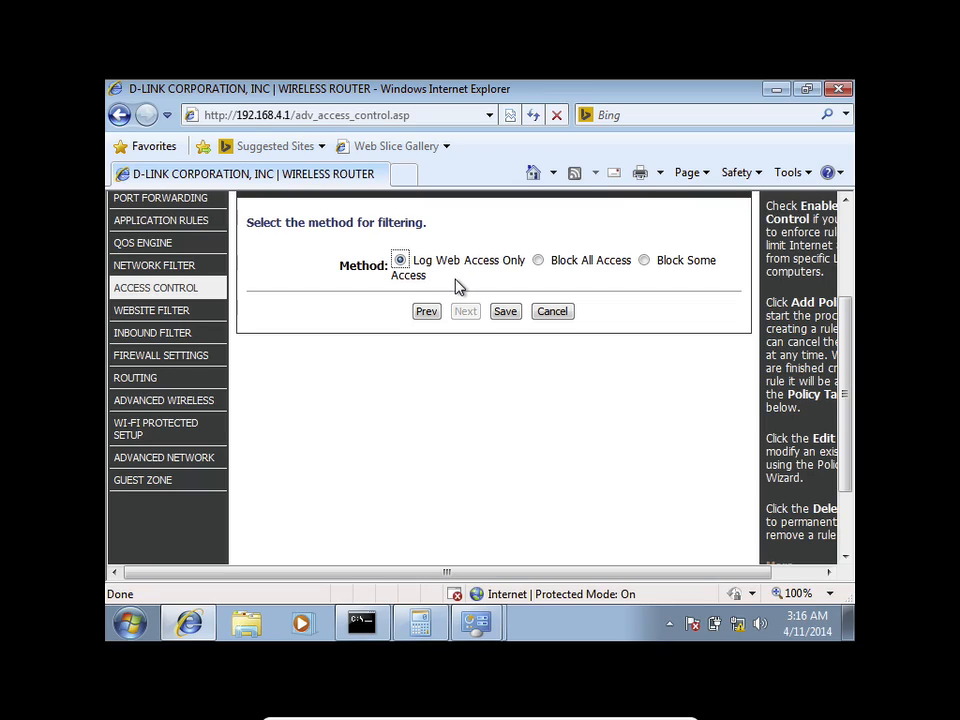
left_click(644, 261)
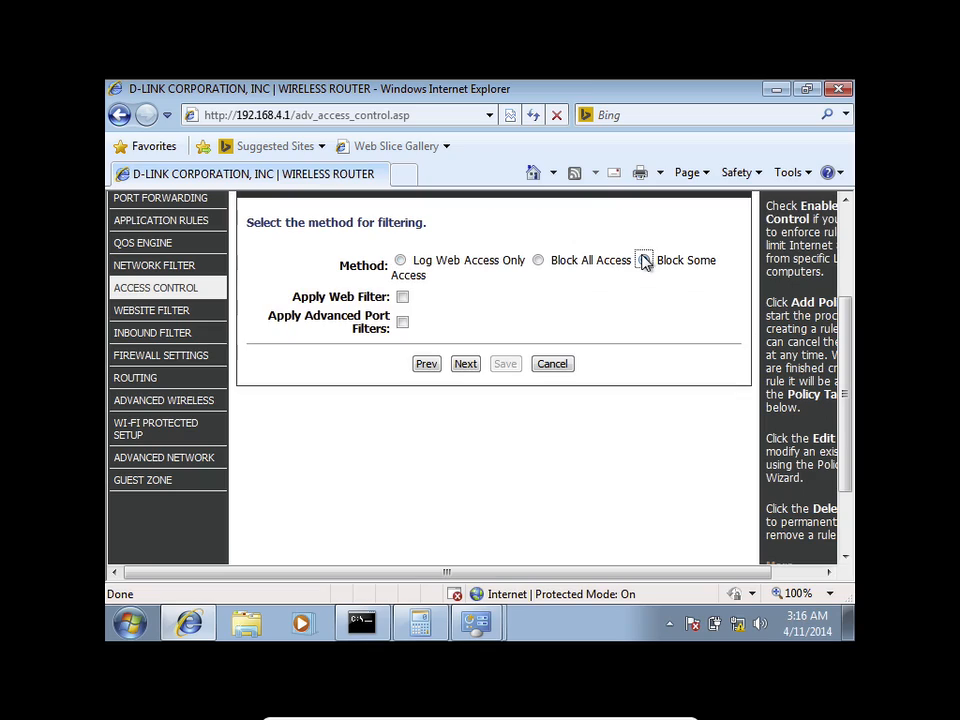
left_click(402, 297)
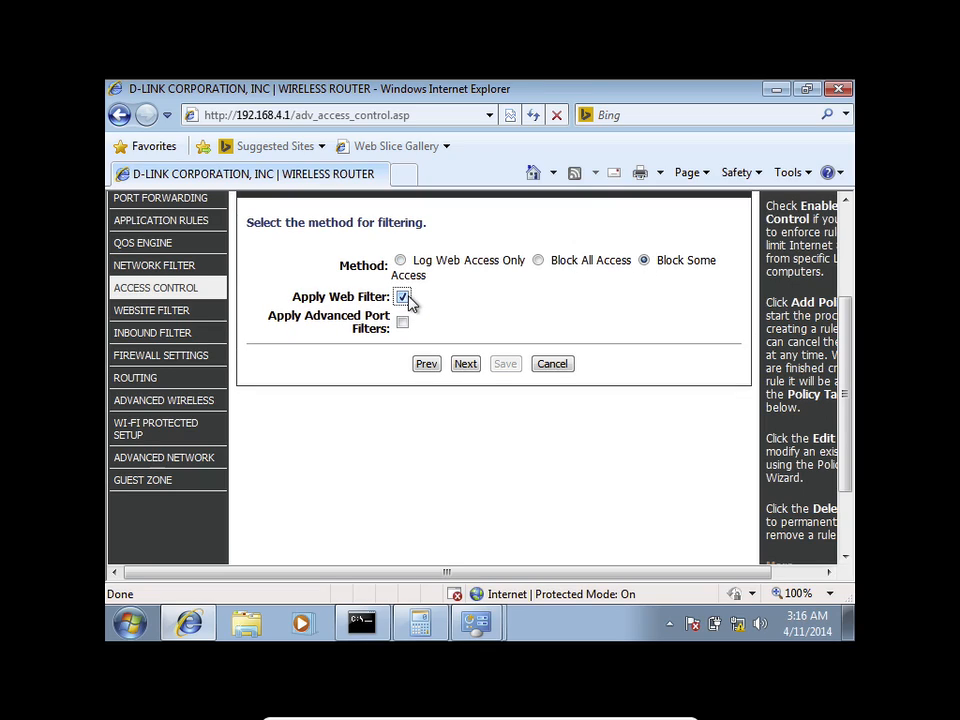
left_click(464, 362)
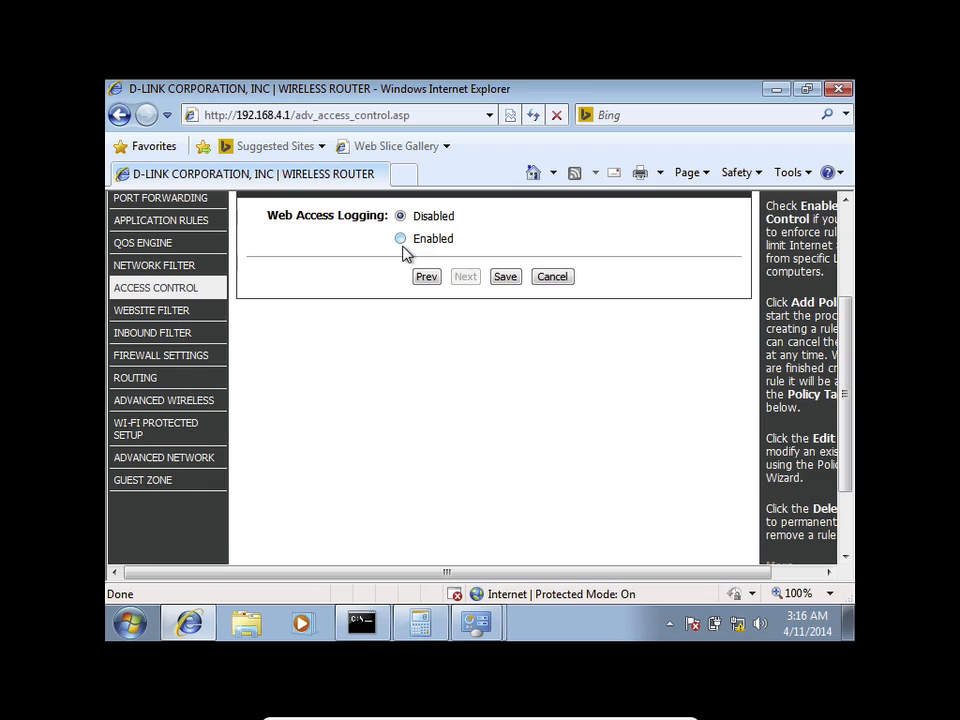
left_click(401, 239)
left_click(504, 278)
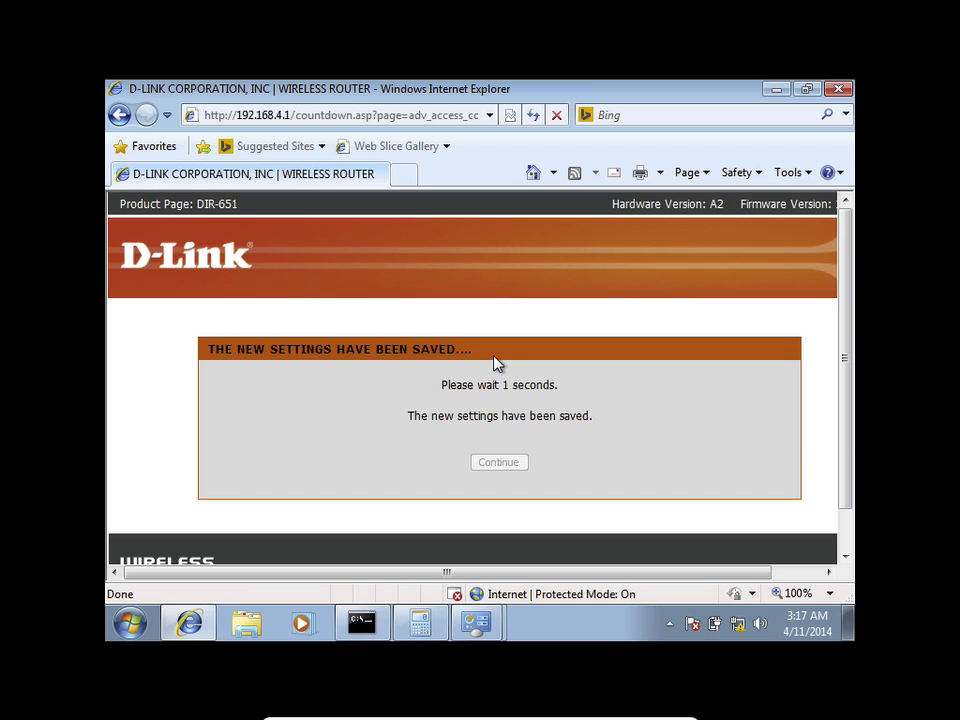
Step: Return to Access Control and view the policy table listing facebook for 192.168.0.104
left_click(497, 462)
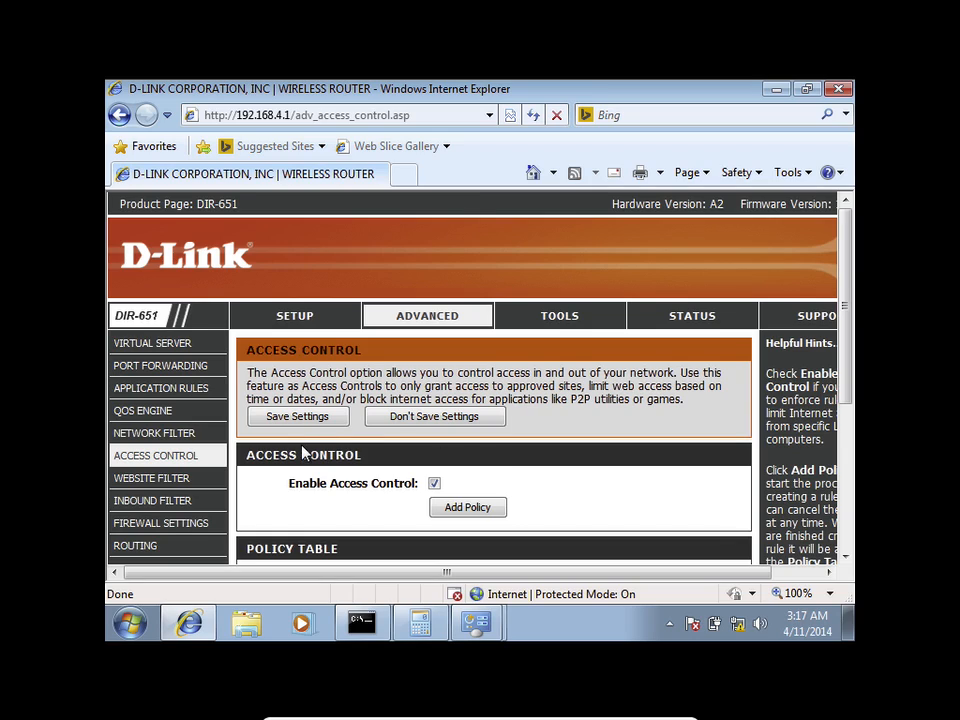
scroll(303, 452, "down", 3)
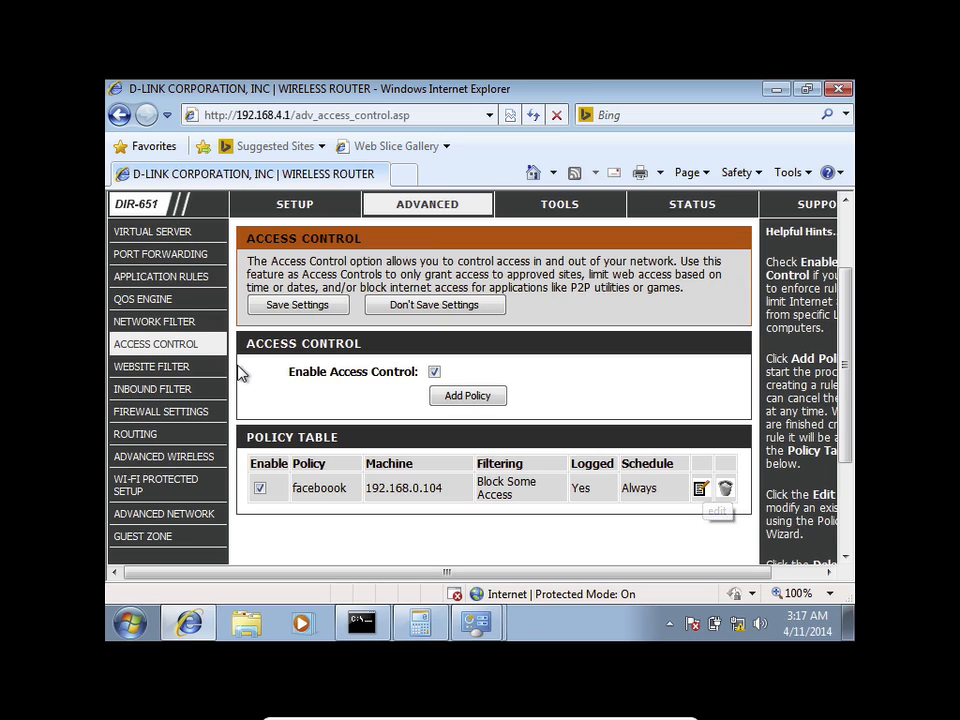
Step: Open Website Filter and keep the mode denying computers access to only listed sites
left_click(183, 370)
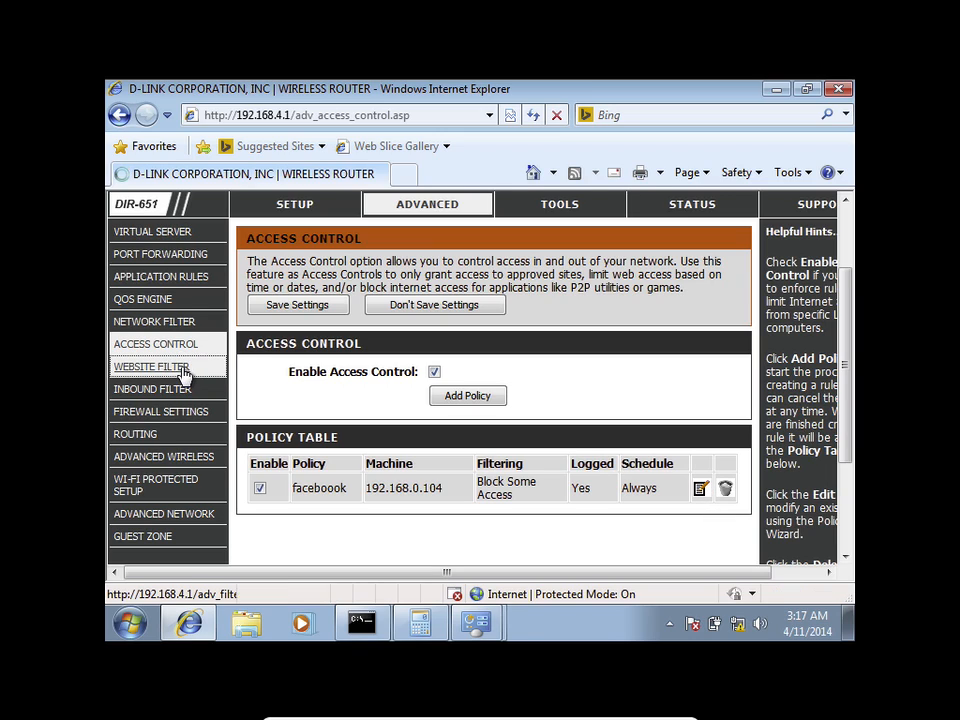
scroll(373, 488, "down", 1)
scroll(375, 470, "down", 1)
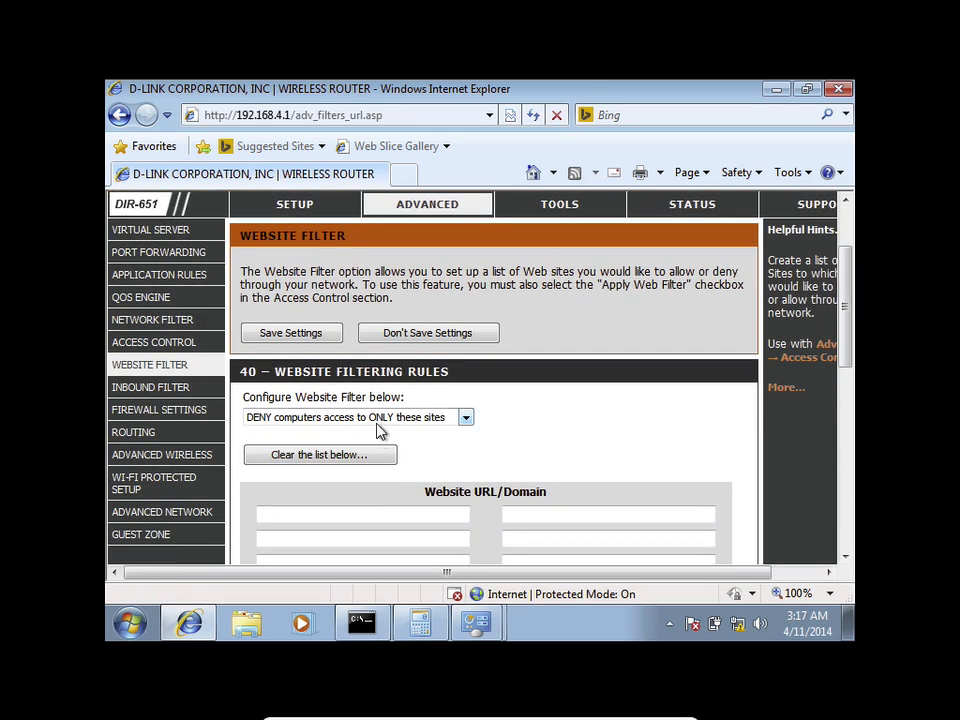
scroll(384, 435, "down", 2)
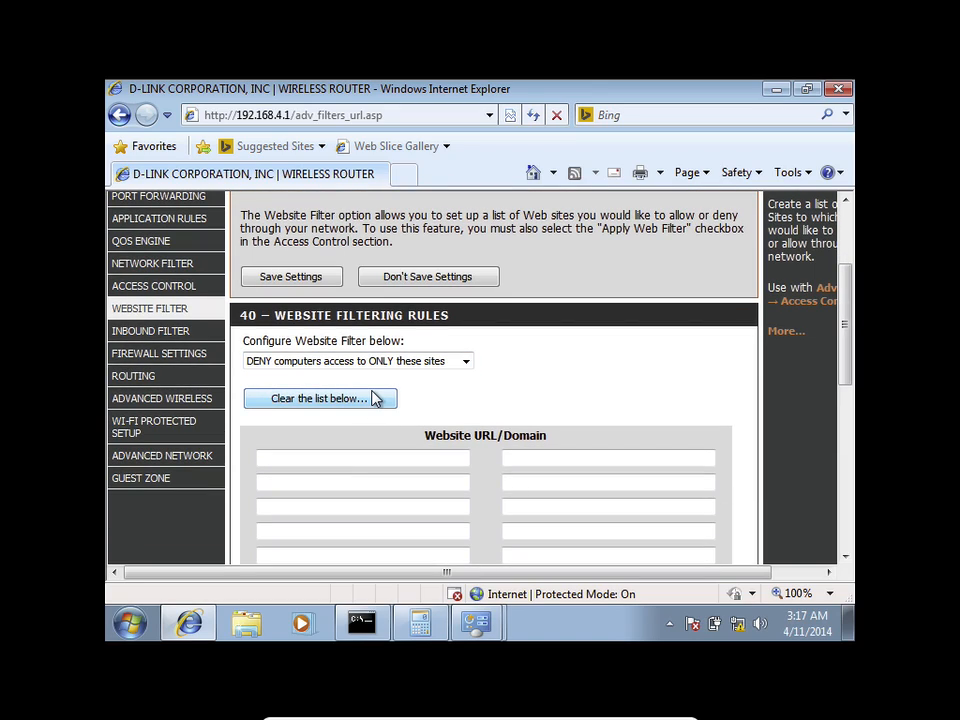
left_click(372, 400)
left_click(384, 366)
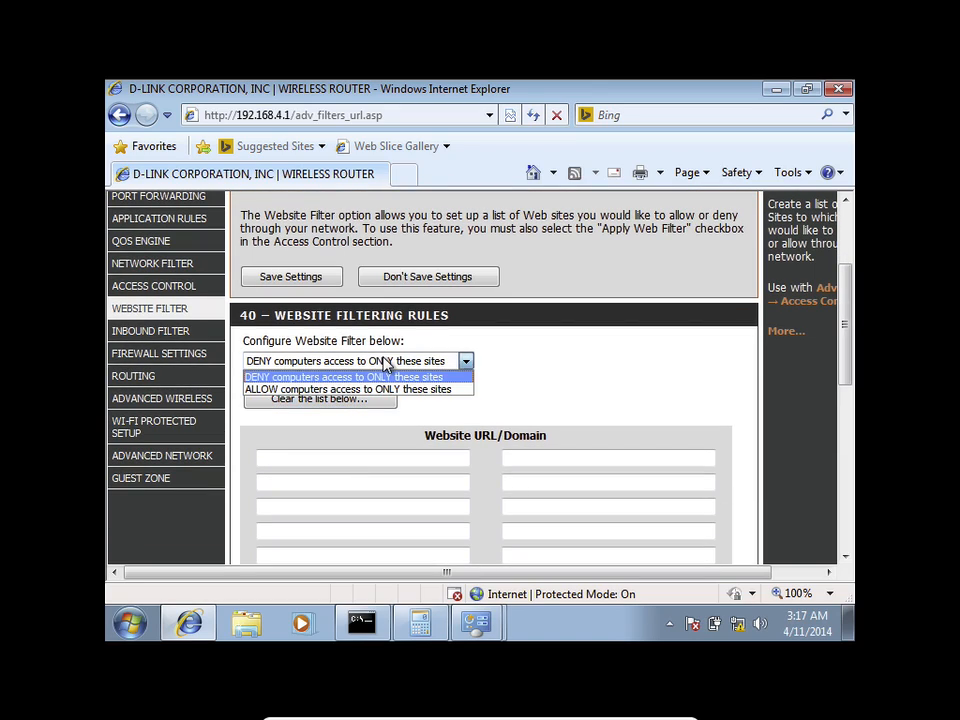
left_click(388, 376)
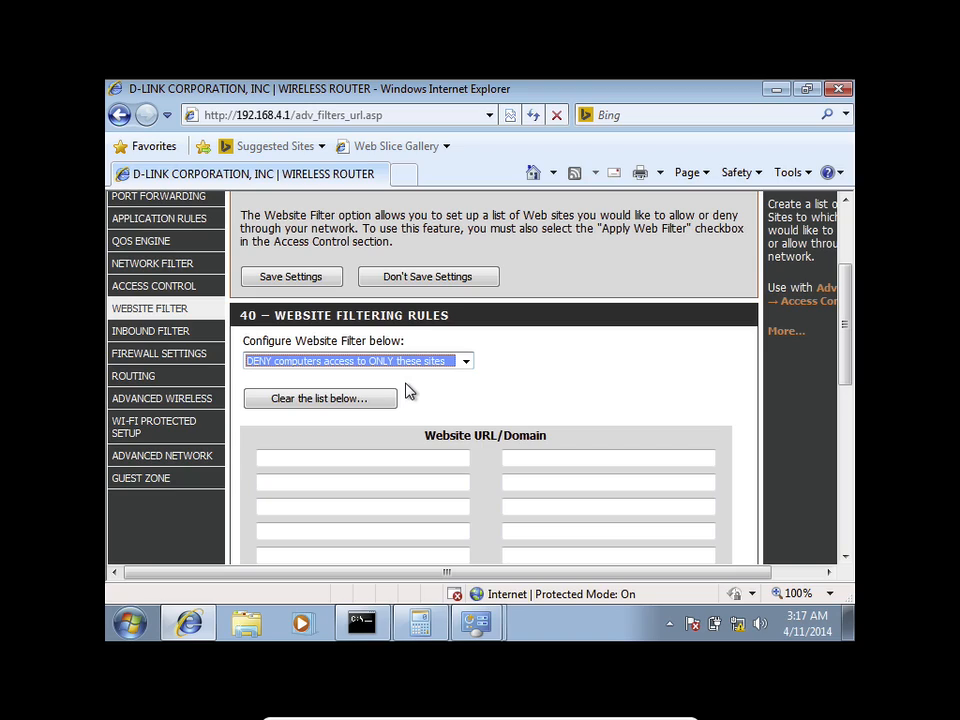
Step: Enter facebook.com in the first URL field and save the website filter
left_click(381, 452)
scroll(382, 451, "down", 1)
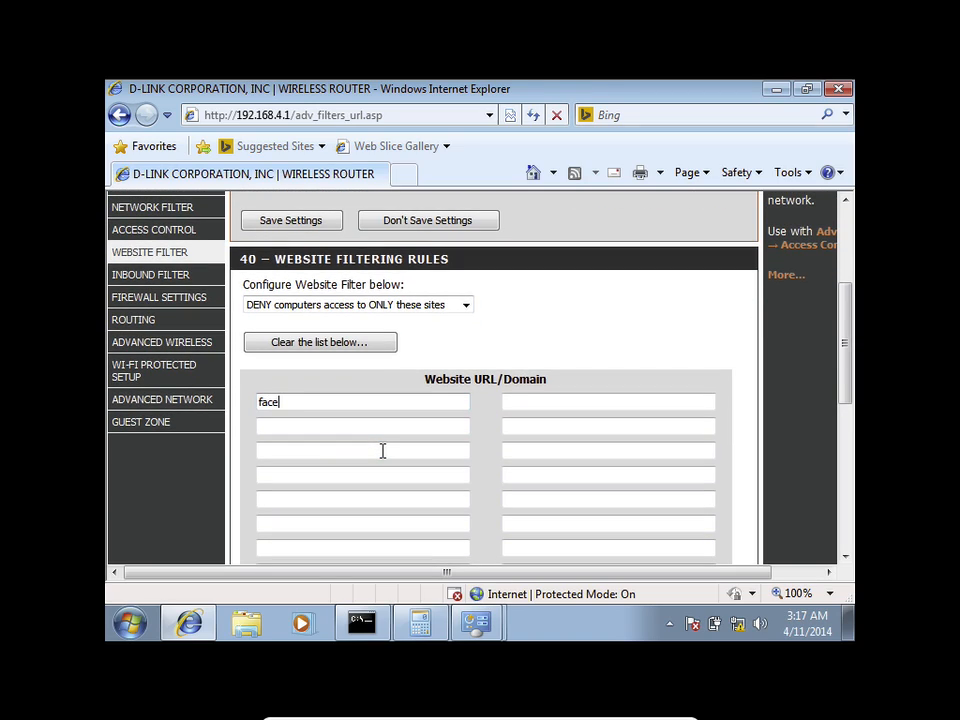
type(".com")
left_click(312, 222)
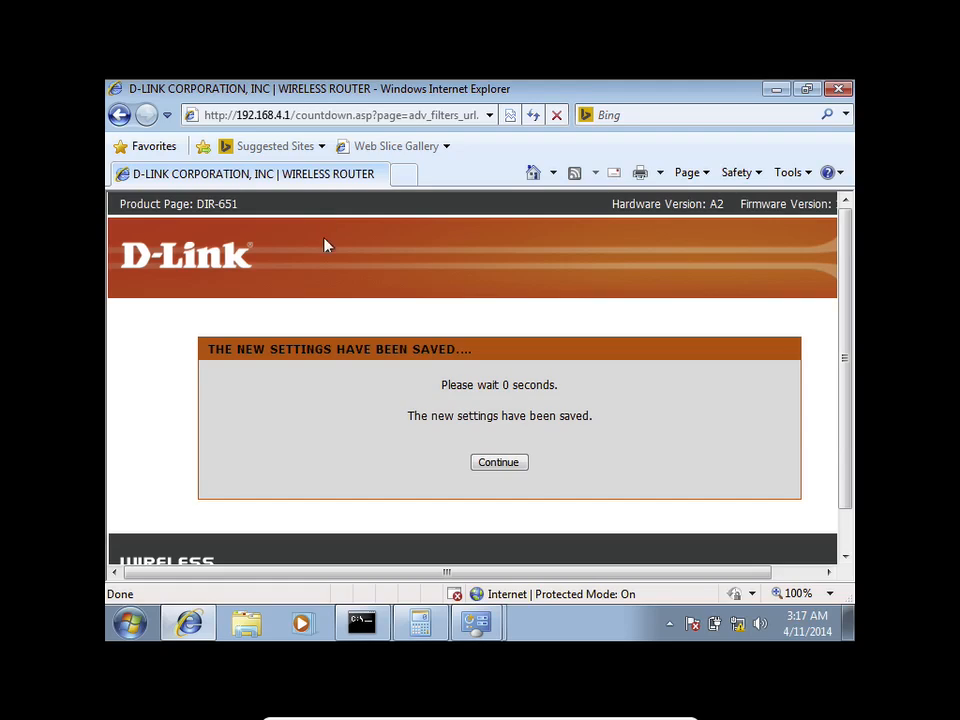
left_click(498, 461)
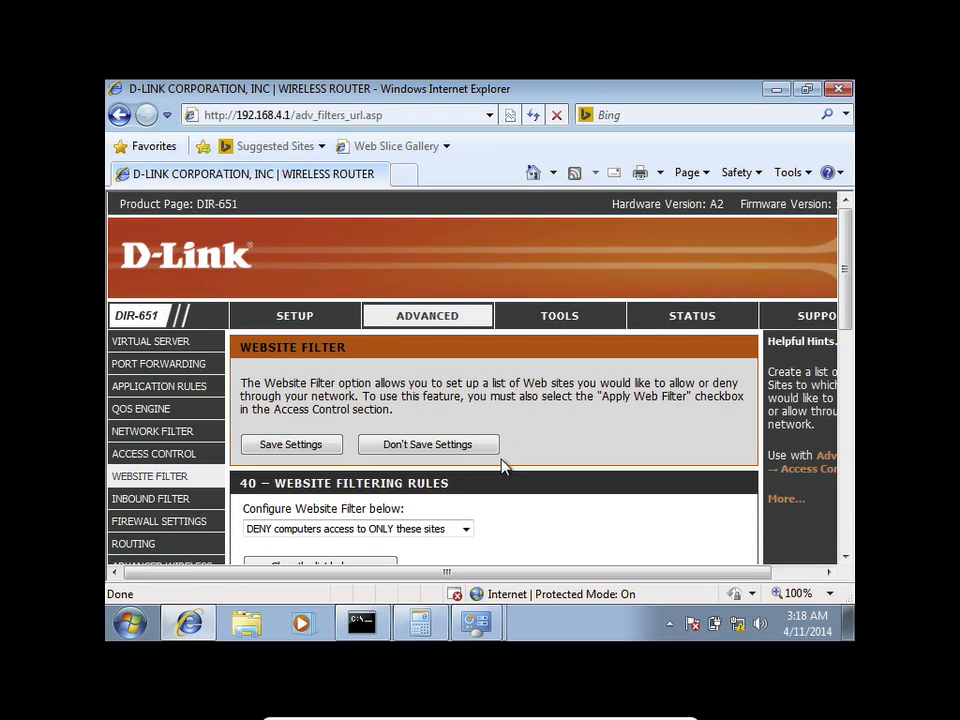
scroll(503, 466, "down", 2)
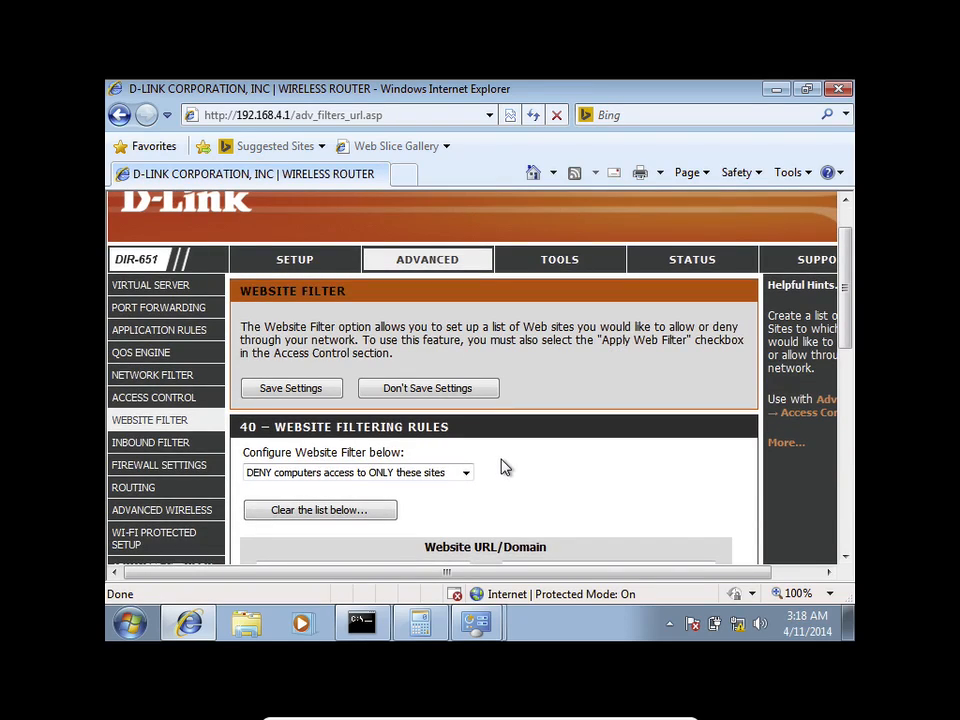